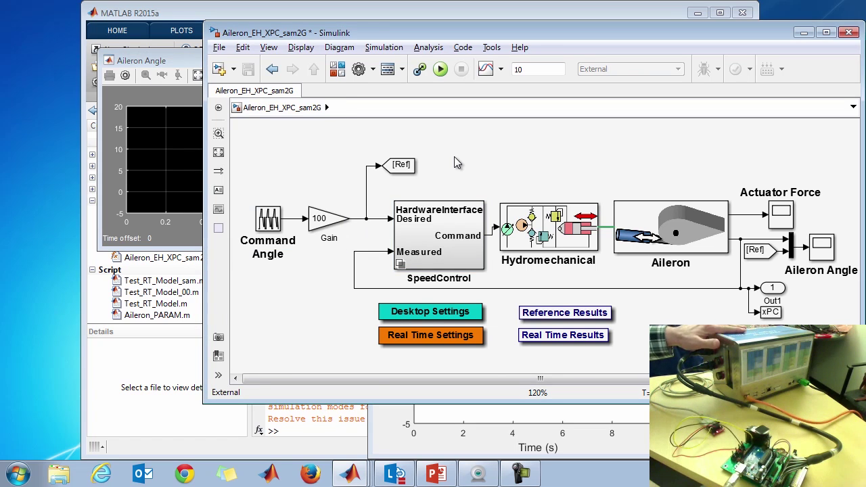
- Run the aileron model in external mode, watch the Aileron Angle scope, and plot the real-time results against the reference
{"action": "left_click", "coordinate": [440, 71]}
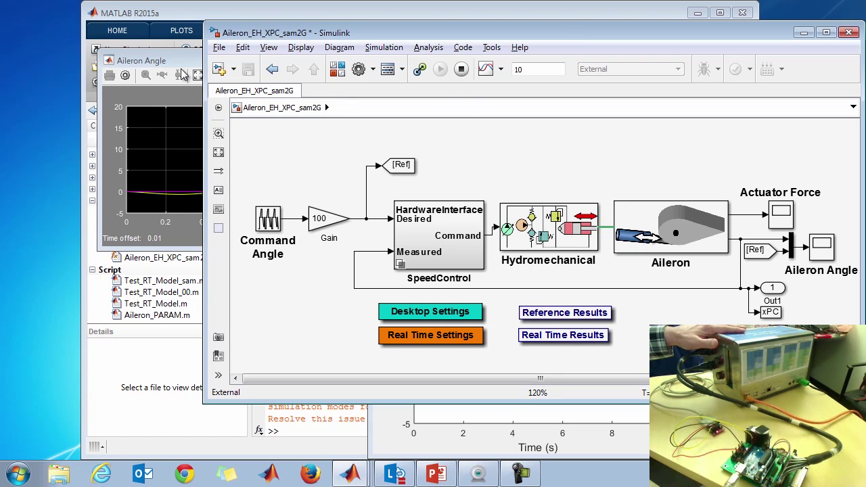
{"action": "left_click", "coordinate": [179, 63]}
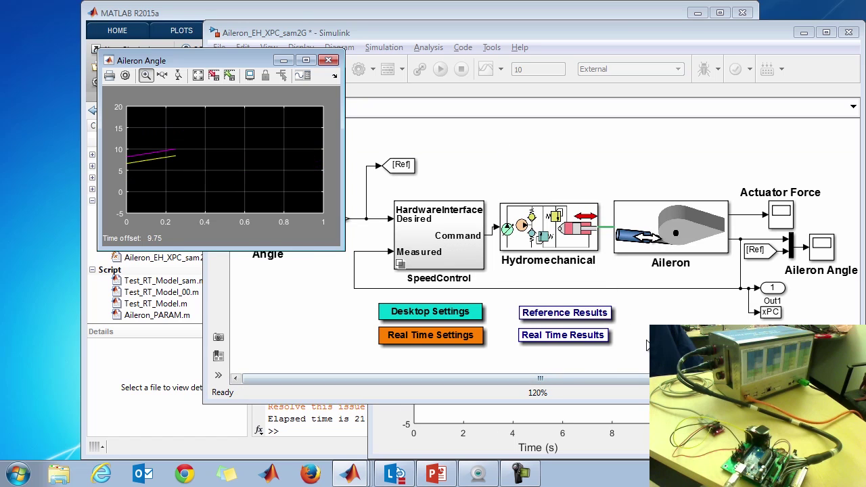
{"action": "left_click", "coordinate": [585, 335]}
{"action": "double_click", "coordinate": [586, 336]}
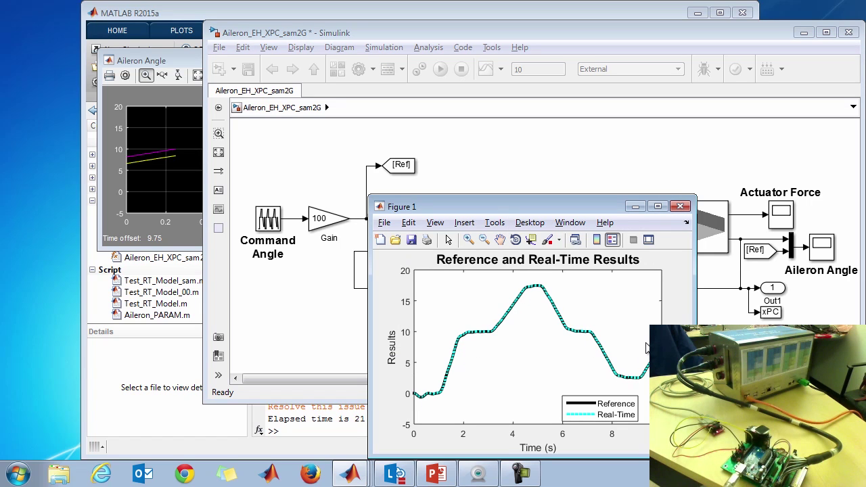
{"action": "left_click", "coordinate": [491, 161]}
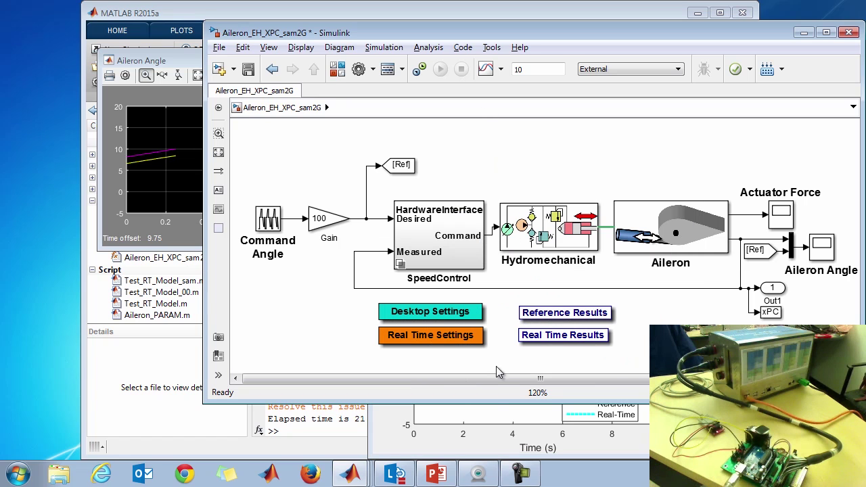
{"action": "left_click", "coordinate": [499, 455]}
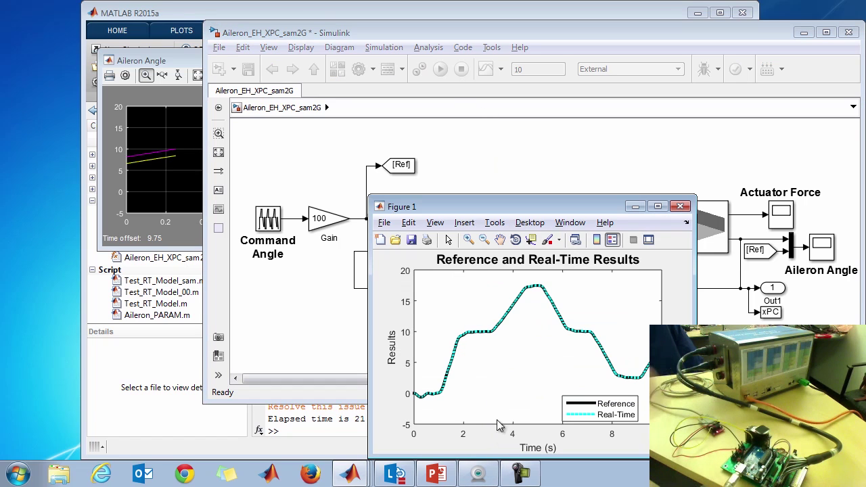
- Reconnect the aileron model to the target, run the simulation again, and plot the new real-time results
{"action": "left_click", "coordinate": [426, 39]}
{"action": "left_click", "coordinate": [421, 70]}
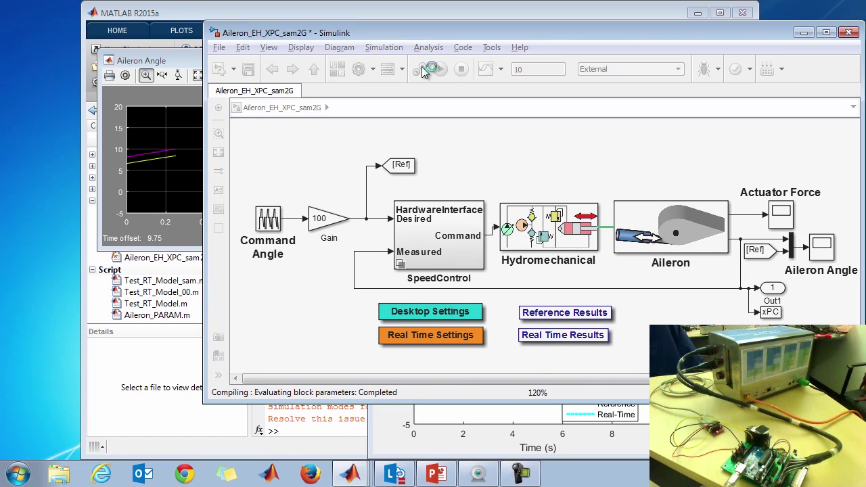
{"action": "left_click", "coordinate": [441, 69]}
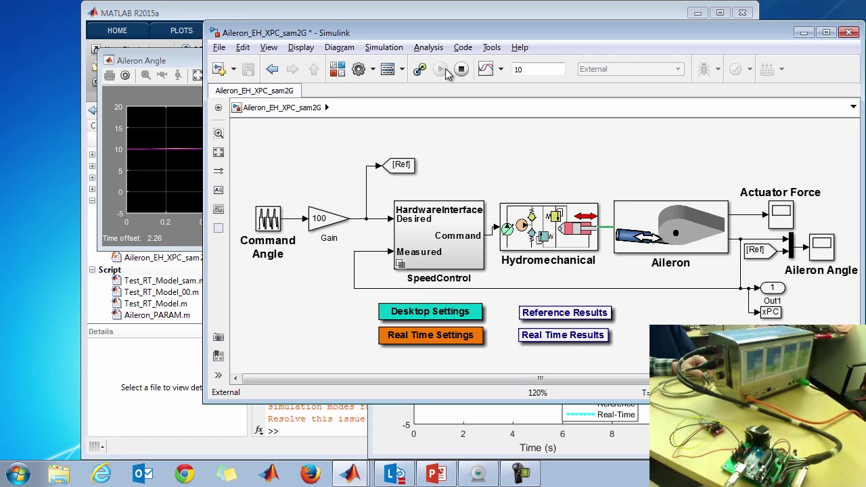
{"action": "left_click", "coordinate": [184, 236]}
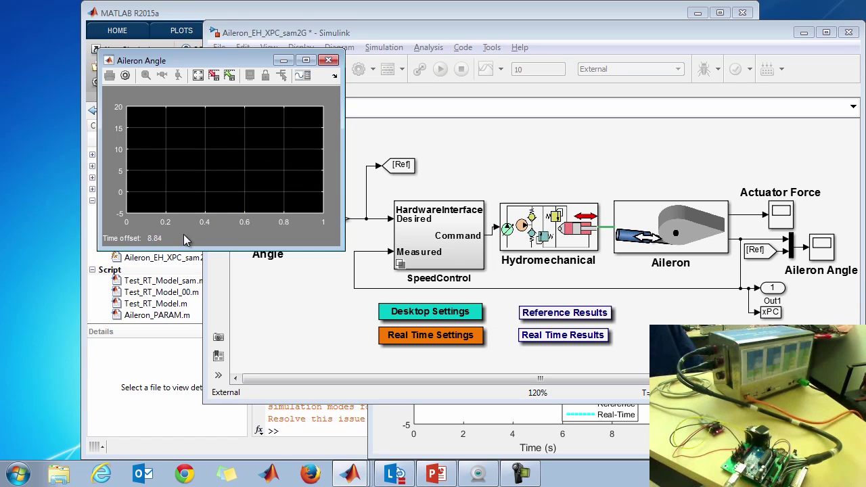
{"action": "left_click", "coordinate": [584, 345]}
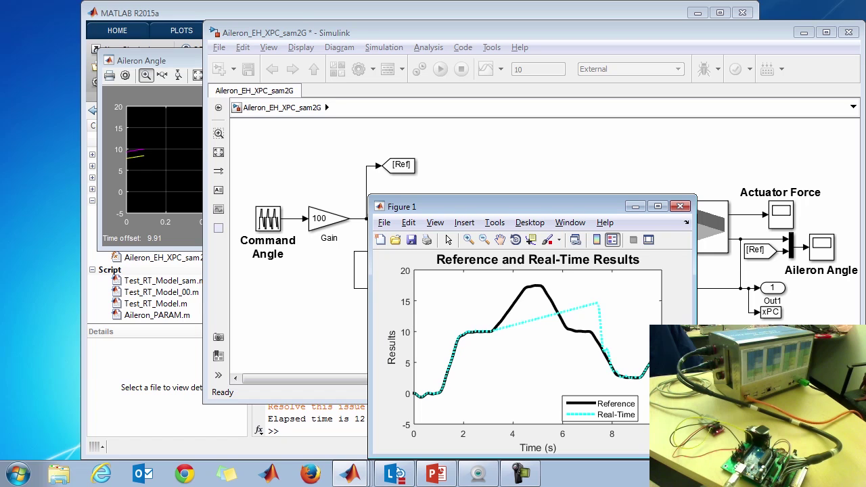
{"action": "left_click", "coordinate": [537, 169]}
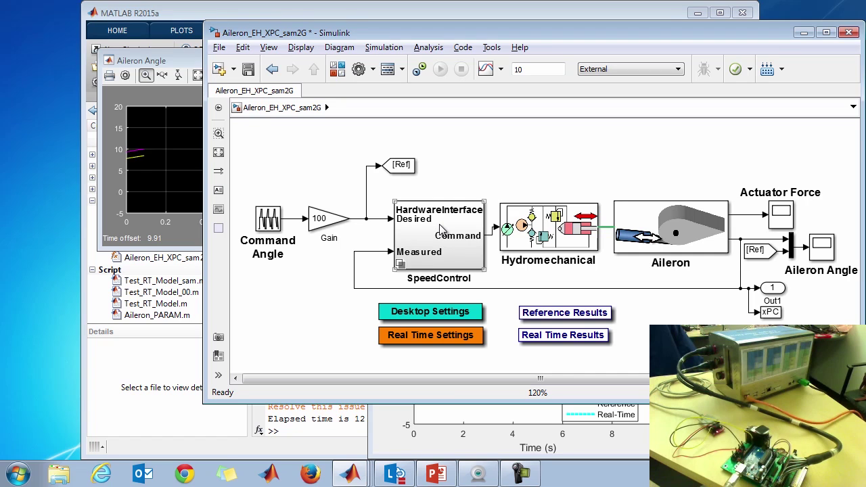
{"action": "left_click", "coordinate": [664, 193]}
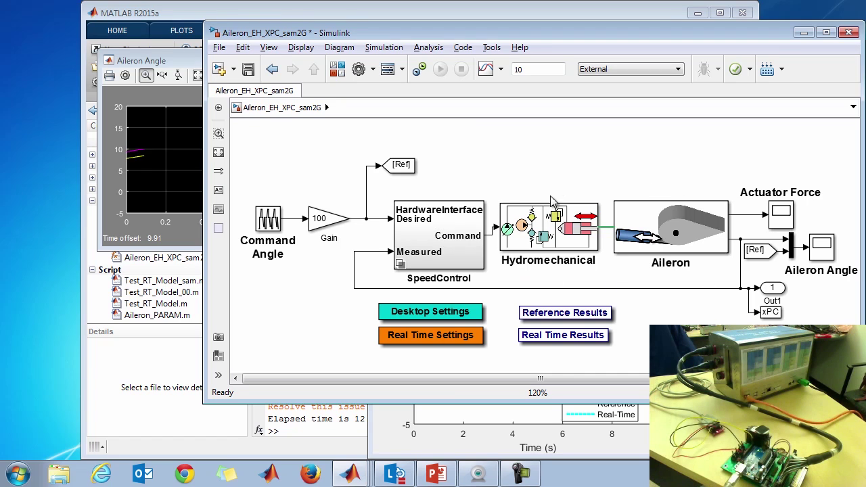
{"action": "left_click", "coordinate": [682, 226]}
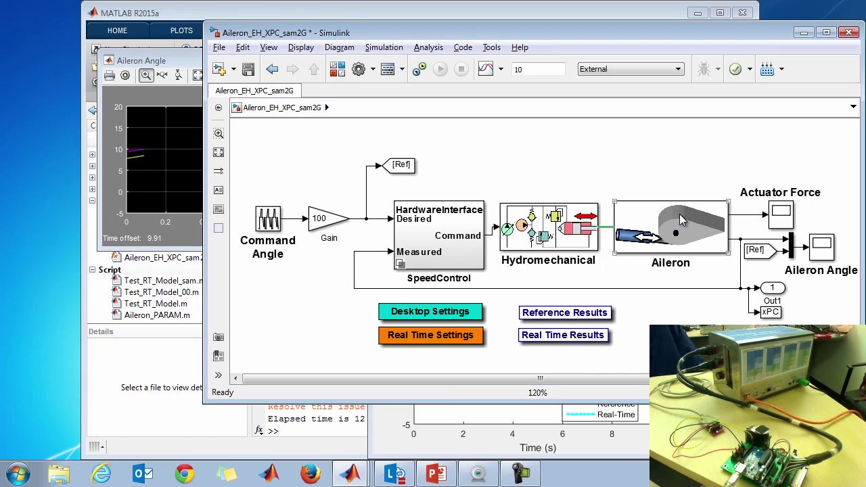
{"action": "left_click", "coordinate": [438, 199]}
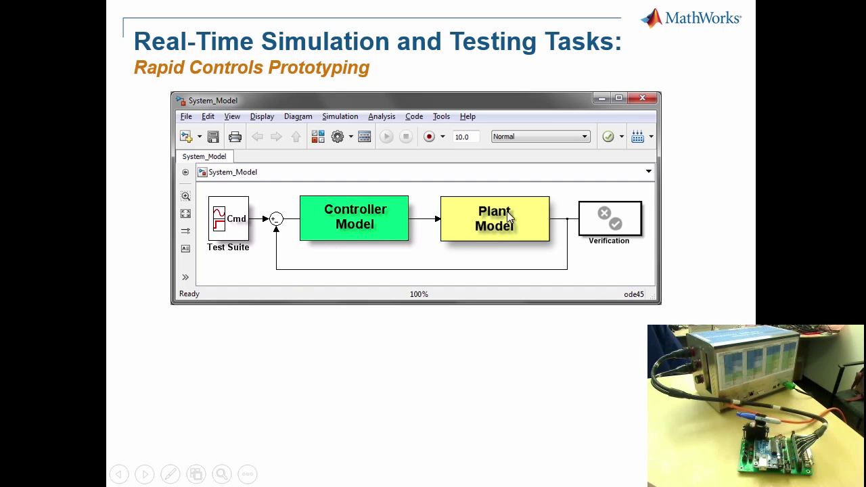
{"action": "left_click", "coordinate": [511, 255]}
{"action": "left_click", "coordinate": [500, 256]}
{"action": "left_click", "coordinate": [359, 233]}
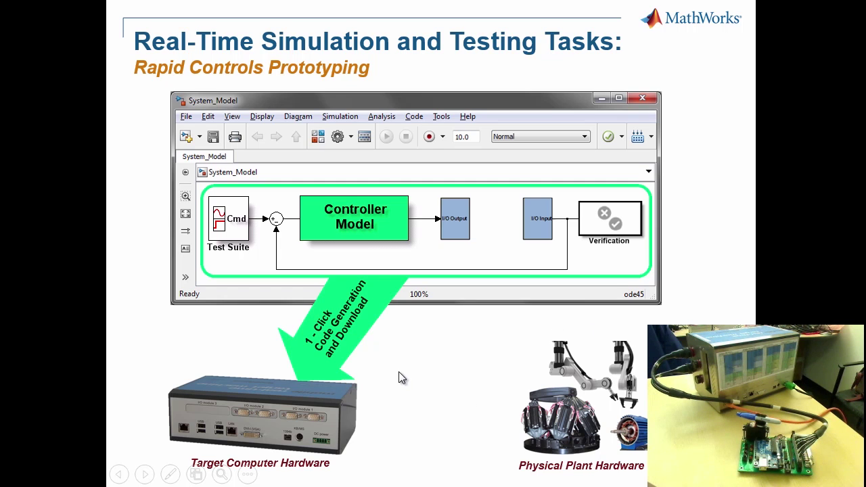
{"action": "left_click", "coordinate": [441, 395]}
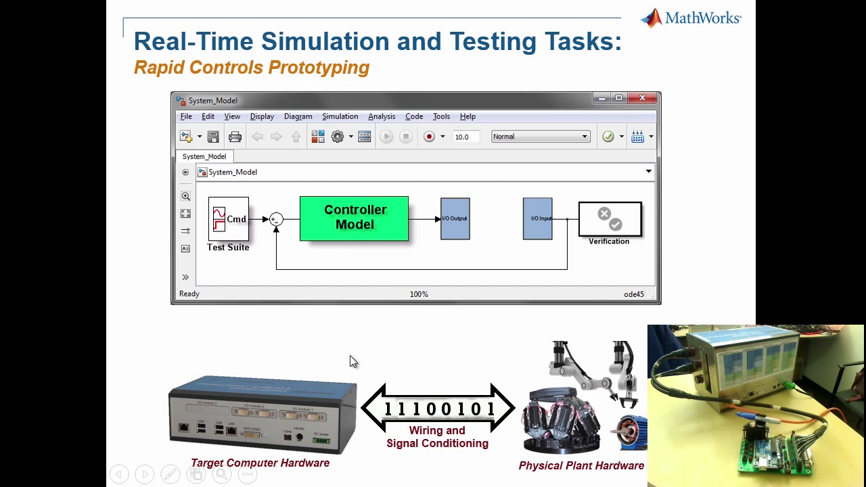
- Exit the PowerPoint slide show, switch to MATLAB, and open the Motor_PID model
{"action": "key", "text": "Escape"}
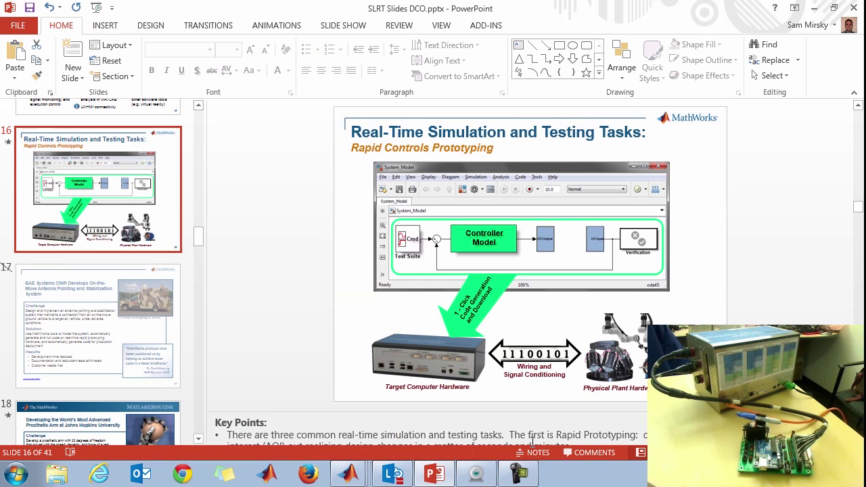
{"action": "left_click", "coordinate": [810, 6]}
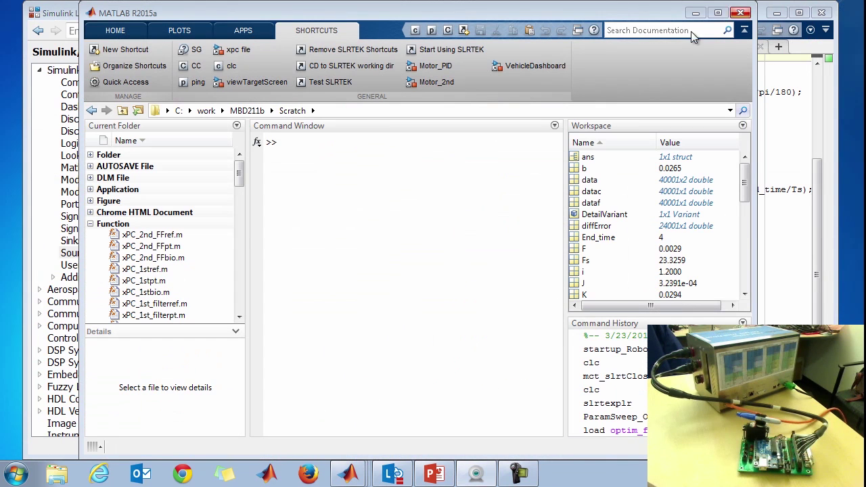
{"action": "left_click", "coordinate": [437, 62]}
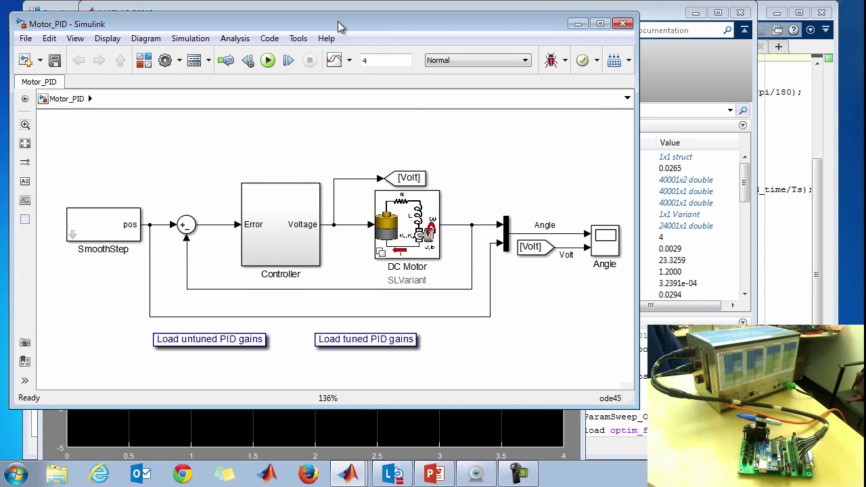
- Run the Motor_PID simulation in Normal mode and view the Angle and Volt responses in the scope
{"action": "left_click_drag", "start_coordinate": [331, 27], "coordinate": [337, 16]}
{"action": "left_click", "coordinate": [274, 50]}
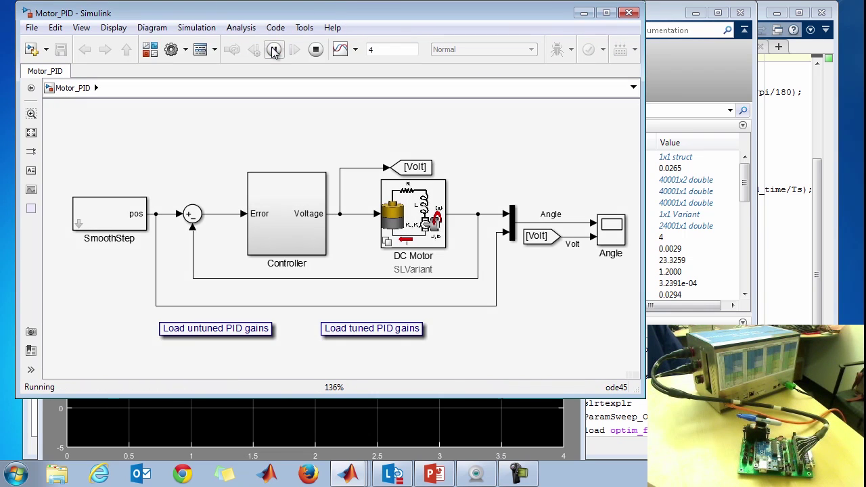
{"action": "left_click", "coordinate": [572, 426]}
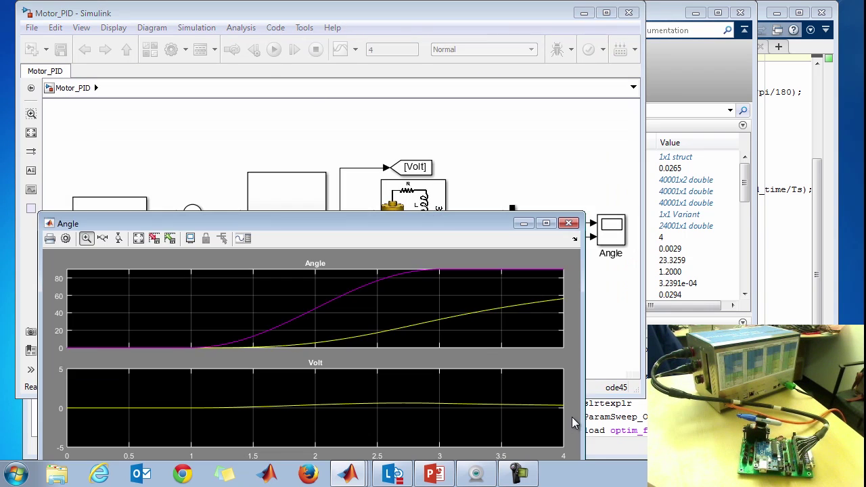
- Look inside the Controller subsystem and return to the top level of Motor_PID
{"action": "left_click", "coordinate": [492, 145]}
{"action": "double_click", "coordinate": [305, 205]}
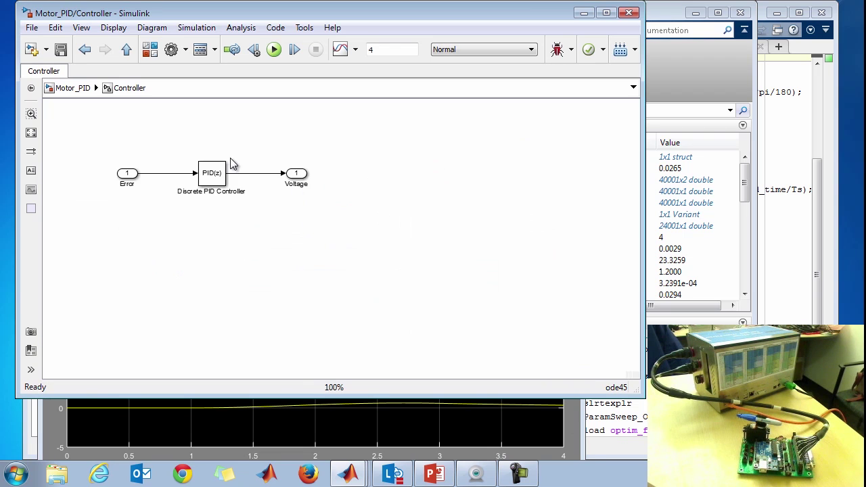
{"action": "left_click", "coordinate": [69, 92]}
- Load the tuned PID gains, rerun the simulation, and view the response in the Angle scope
{"action": "left_click", "coordinate": [381, 335]}
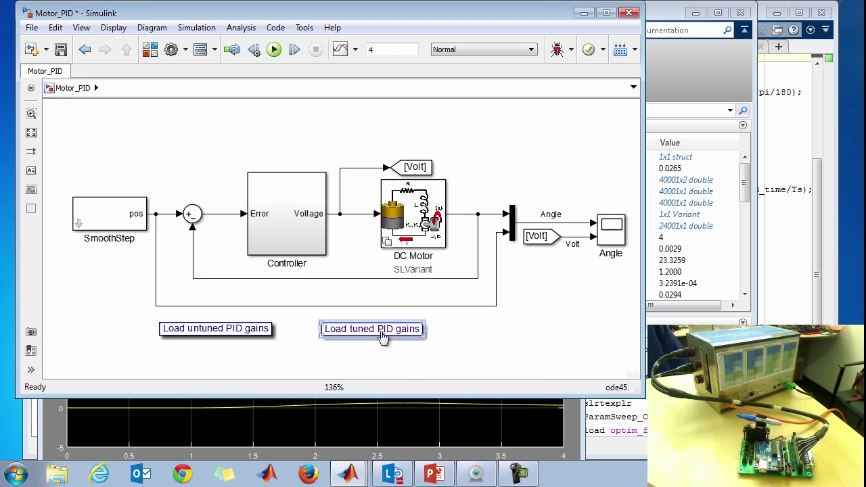
{"action": "left_click", "coordinate": [499, 359]}
{"action": "left_click", "coordinate": [274, 53]}
{"action": "left_click", "coordinate": [570, 402]}
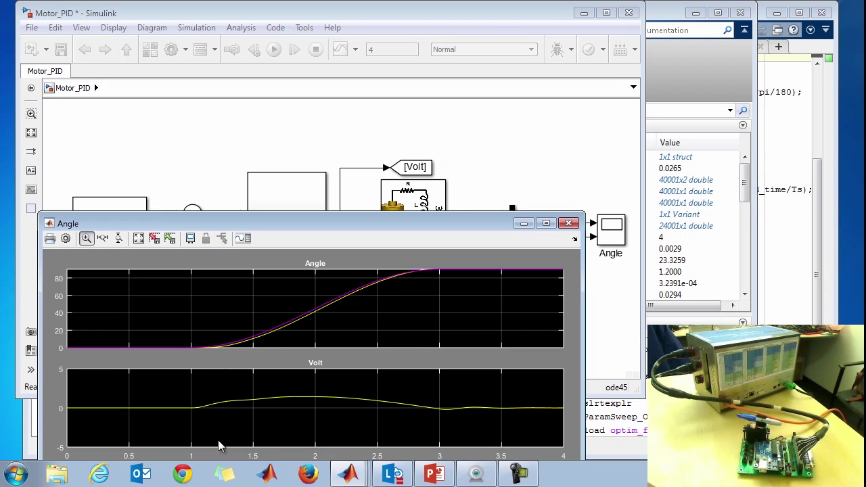
- Delete the DC Motor block from the Motor_PID model and move the model window clear of the library
{"action": "left_click", "coordinate": [507, 146]}
{"action": "left_click", "coordinate": [430, 238]}
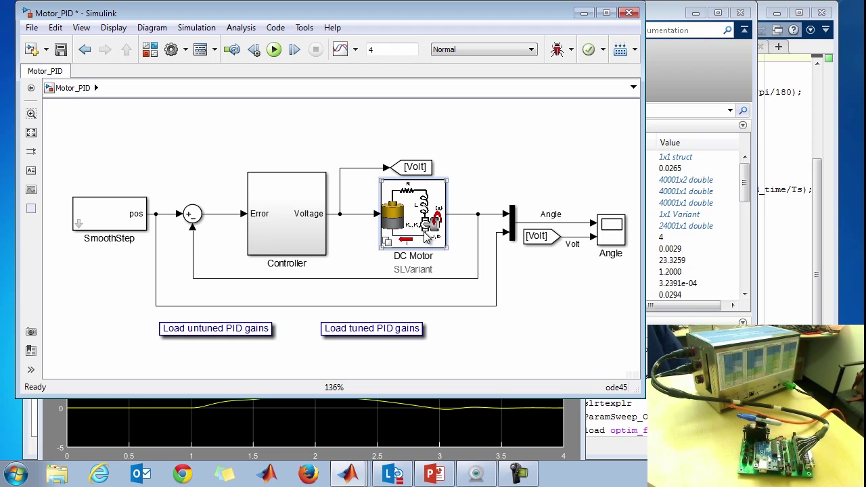
{"action": "key", "text": "Delete"}
{"action": "left_click_drag", "start_coordinate": [380, 18], "coordinate": [557, 26]}
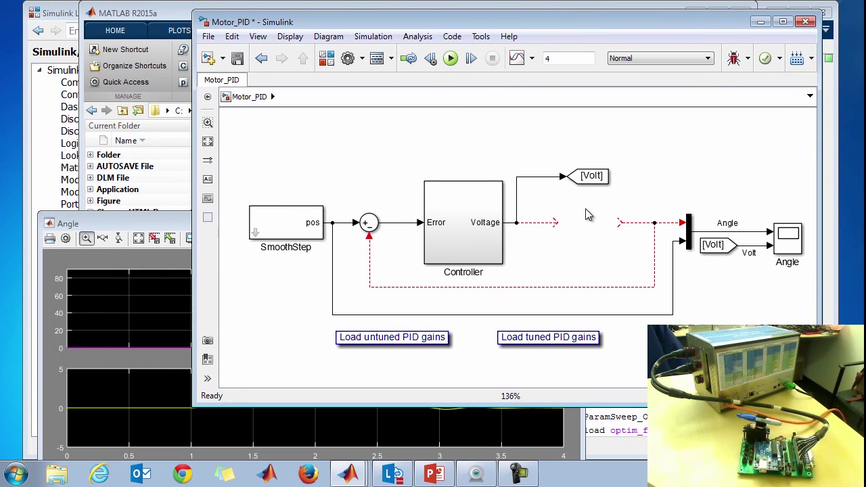
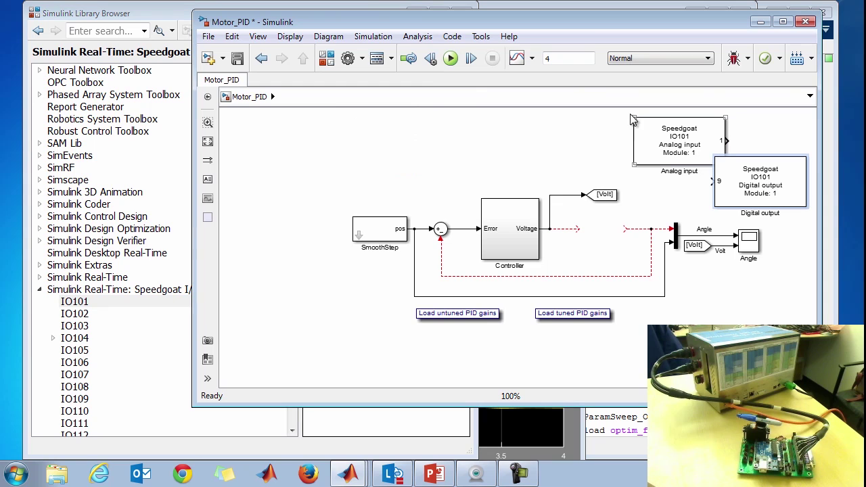
- Add the Speedgoat IO101 Setup block and group it with the Analog input and Digital output blocks into a subsystem
{"action": "left_click", "coordinate": [156, 14]}
{"action": "left_click_drag", "start_coordinate": [340, 191], "coordinate": [707, 169]}
{"action": "left_click_drag", "start_coordinate": [626, 117], "coordinate": [777, 194]}
{"action": "right_click", "coordinate": [757, 186]}
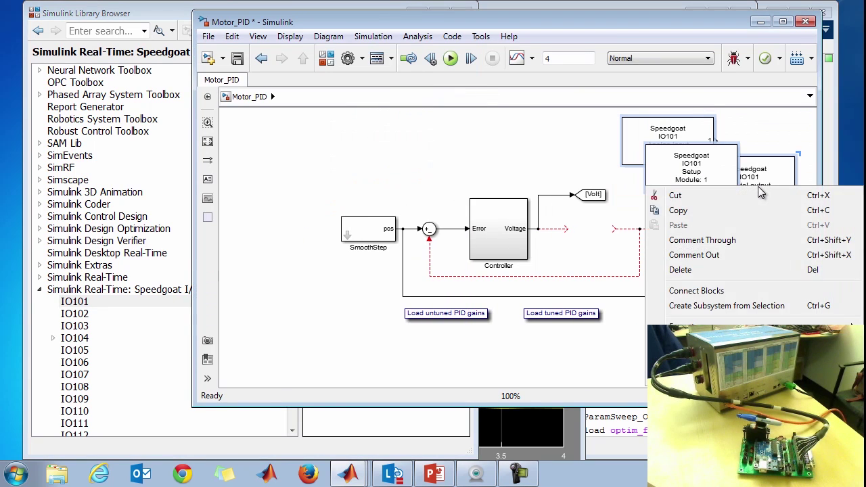
{"action": "left_click", "coordinate": [727, 305]}
- Place the new subsystem in the gap left by the motor, enlarge it, and connect it to the open signal lines
{"action": "left_click_drag", "start_coordinate": [700, 162], "coordinate": [588, 232]}
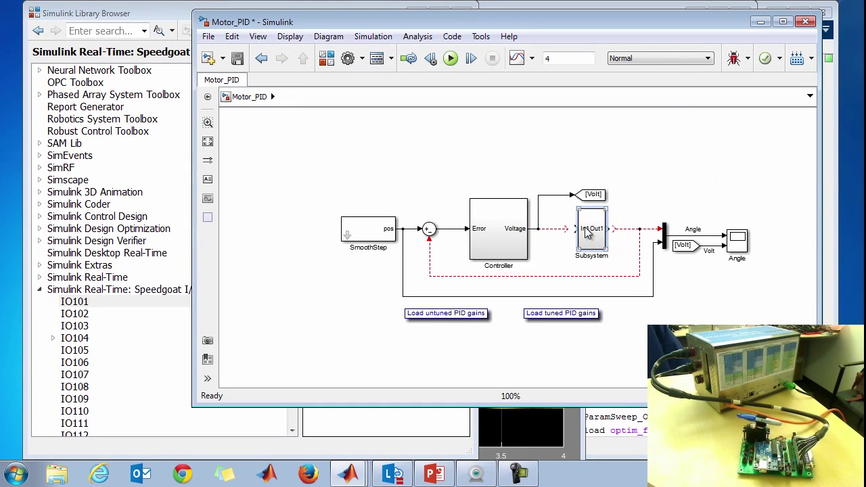
{"action": "key", "text": "Delete"}
{"action": "key", "text": "ctrl+z"}
{"action": "left_click_drag", "start_coordinate": [585, 227], "coordinate": [527, 241]}
{"action": "key", "text": "space"}
- Rename the new subsystem as HwInterface
{"action": "left_click", "coordinate": [561, 252]}
{"action": "left_click_drag", "start_coordinate": [588, 249], "coordinate": [583, 250]}
{"action": "key", "text": "BackSpace"}
{"action": "key", "text": "BackSpace"}
{"action": "key", "text": "BackSpace"}
{"action": "key", "text": "BackSpace"}
{"action": "key", "text": "BackSpace"}
{"action": "key", "text": "BackSpace"}
{"action": "key", "text": "BackSpace"}
{"action": "key", "text": "BackSpace"}
{"action": "key", "text": "BackSpace"}
{"action": "type", "text": "HwInterface"}
{"action": "left_click", "coordinate": [550, 217]}
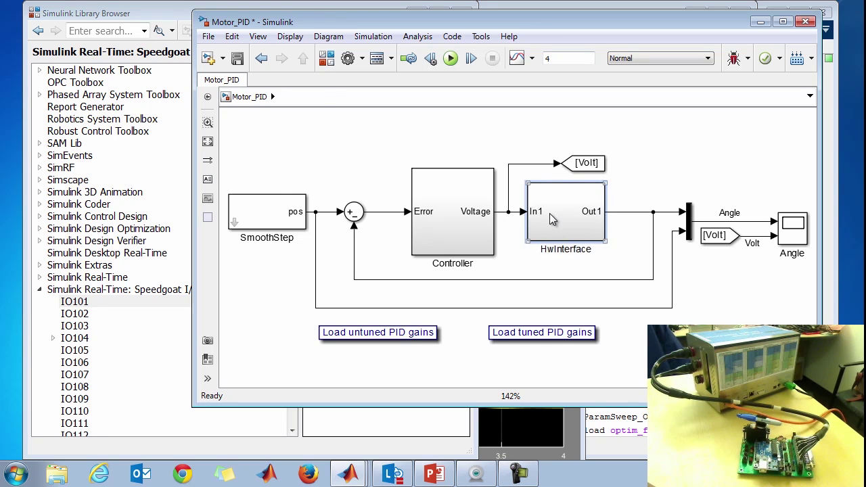
- Inside HwInterface, move the Setup and Digital output blocks apart and delete the line feeding Digital output
{"action": "double_click", "coordinate": [550, 218]}
{"action": "left_click_drag", "start_coordinate": [336, 185], "coordinate": [396, 294]}
{"action": "left_click_drag", "start_coordinate": [376, 199], "coordinate": [575, 167]}
{"action": "left_click", "coordinate": [448, 181]}
{"action": "key", "text": "Delete"}
- Move the Out1 port below the Digital output block and delete its line from Analog input
{"action": "left_click", "coordinate": [349, 149]}
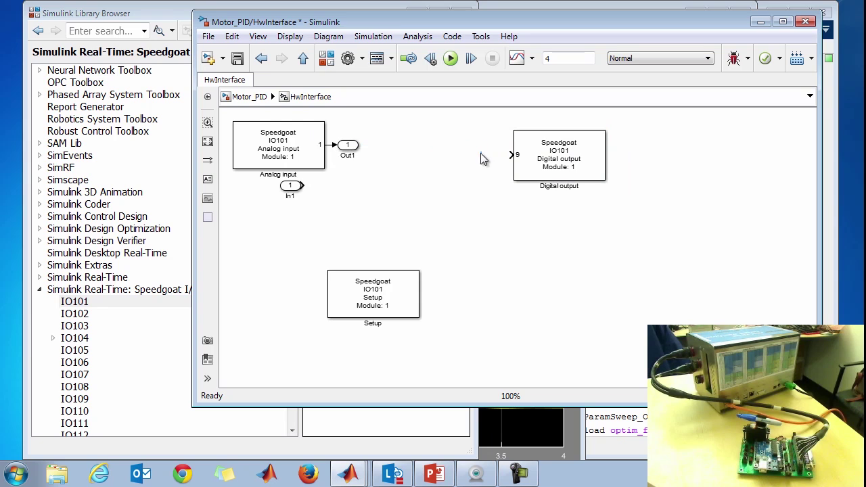
{"action": "left_click_drag", "start_coordinate": [348, 150], "coordinate": [570, 217]}
{"action": "left_click_drag", "start_coordinate": [412, 194], "coordinate": [449, 223]}
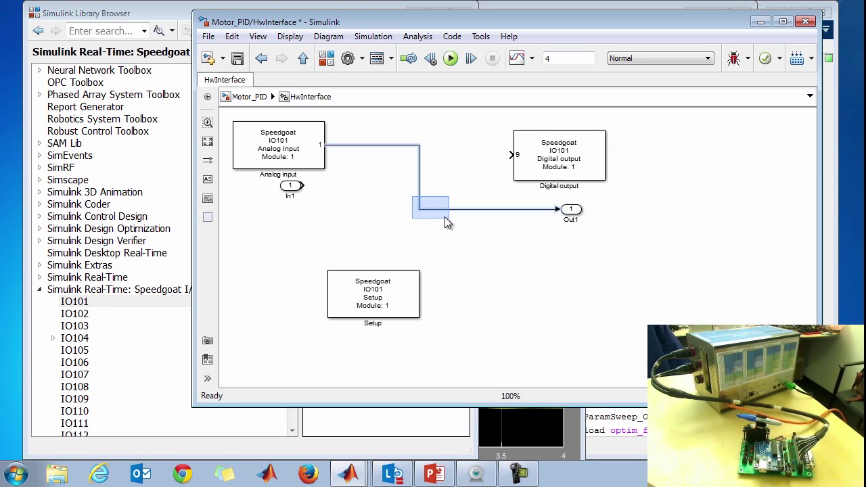
{"action": "key", "text": "Delete"}
- Rearrange the HwInterface blocks so In1 sits above Analog input and Setup lies below the signal paths
{"action": "left_click_drag", "start_coordinate": [297, 188], "coordinate": [292, 209]}
{"action": "left_click_drag", "start_coordinate": [395, 288], "coordinate": [417, 268]}
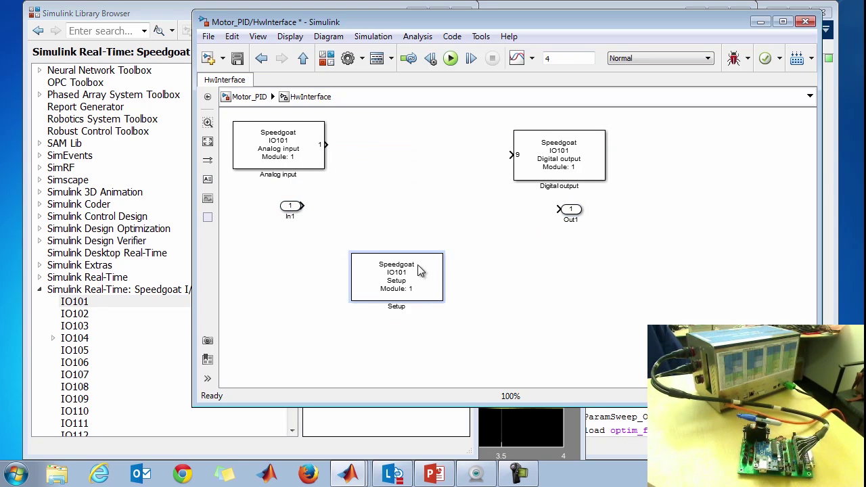
{"action": "key", "text": "space"}
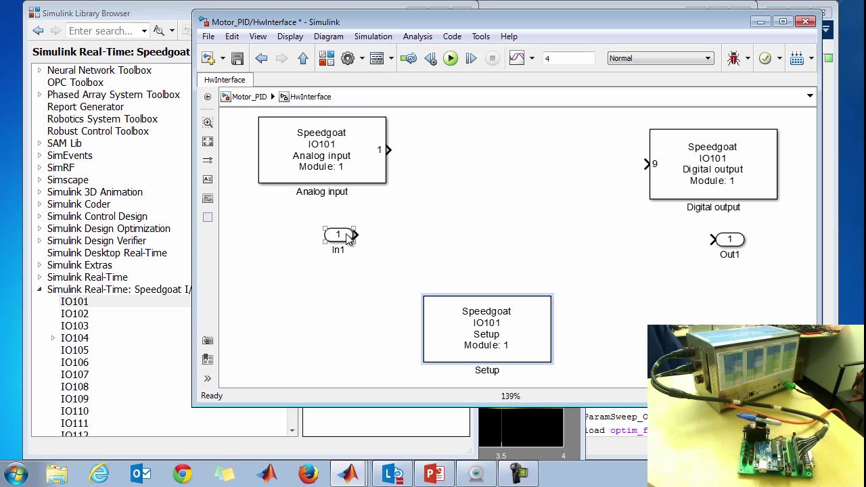
{"action": "left_click_drag", "start_coordinate": [339, 235], "coordinate": [437, 149]}
{"action": "left_click", "coordinate": [291, 181]}
{"action": "left_click_drag", "start_coordinate": [325, 166], "coordinate": [334, 264]}
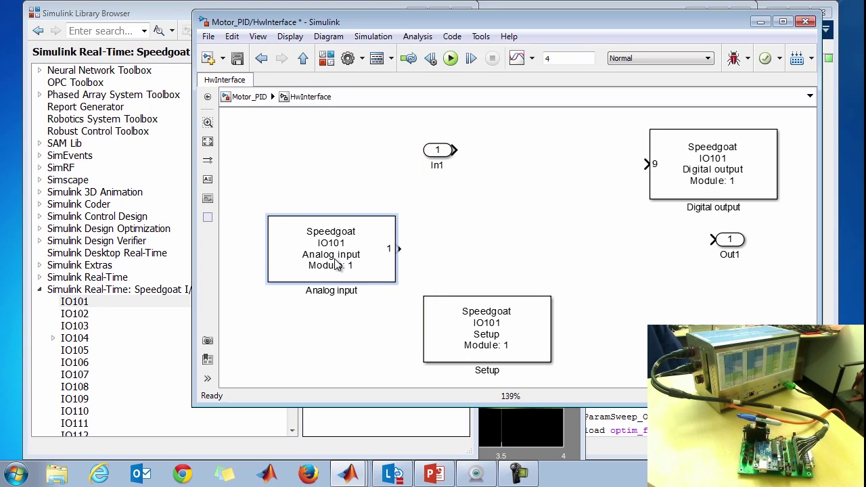
{"action": "left_click_drag", "start_coordinate": [443, 161], "coordinate": [338, 162]}
- Shift the In1 port above Analog input, rename it volts, and align Analog input's output with the Out1 port
{"action": "left_click", "coordinate": [347, 150]}
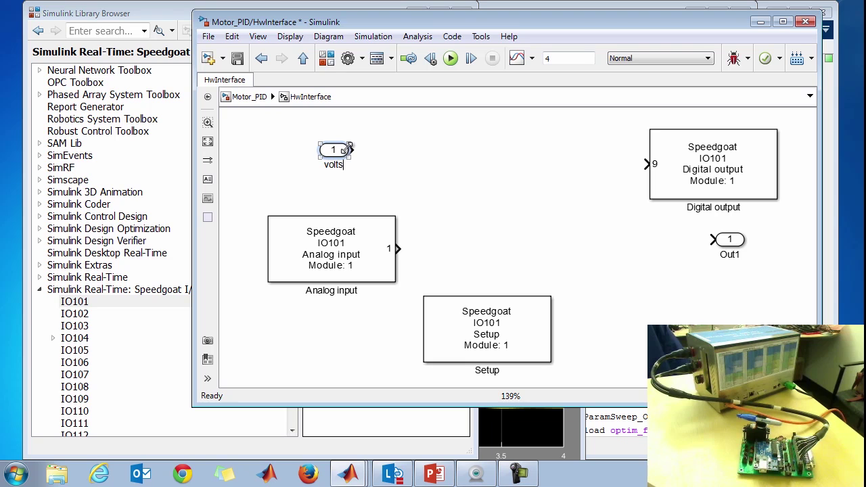
{"action": "left_click", "coordinate": [368, 185]}
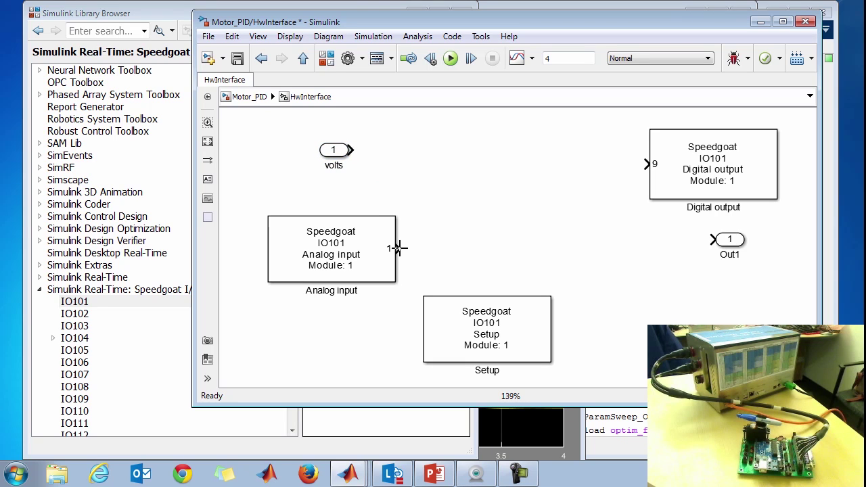
{"action": "left_click_drag", "start_coordinate": [399, 248], "coordinate": [469, 248]}
{"action": "left_click_drag", "start_coordinate": [355, 260], "coordinate": [357, 250]}
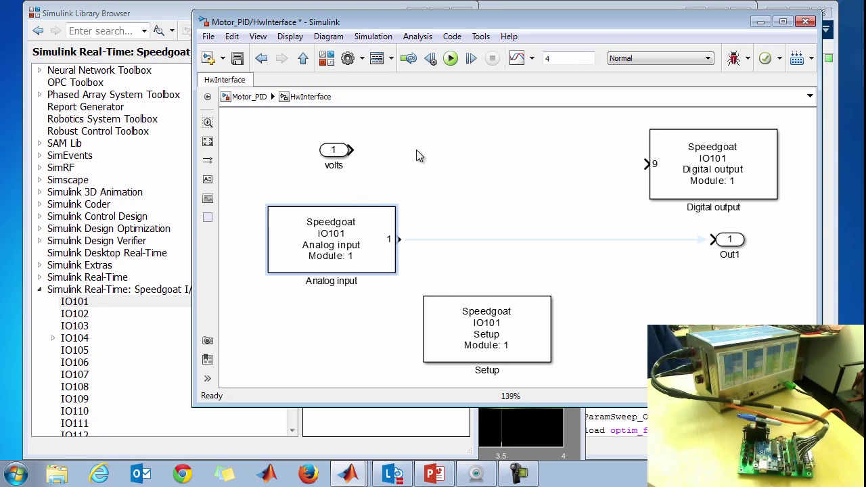
- Rename the Out1 port as degrees_angle
{"action": "left_click", "coordinate": [713, 146]}
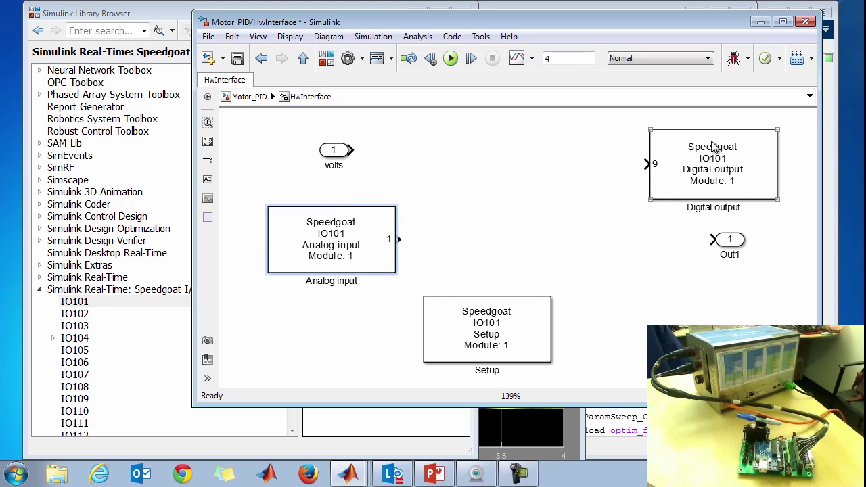
{"action": "left_click", "coordinate": [668, 127]}
{"action": "left_click", "coordinate": [740, 242]}
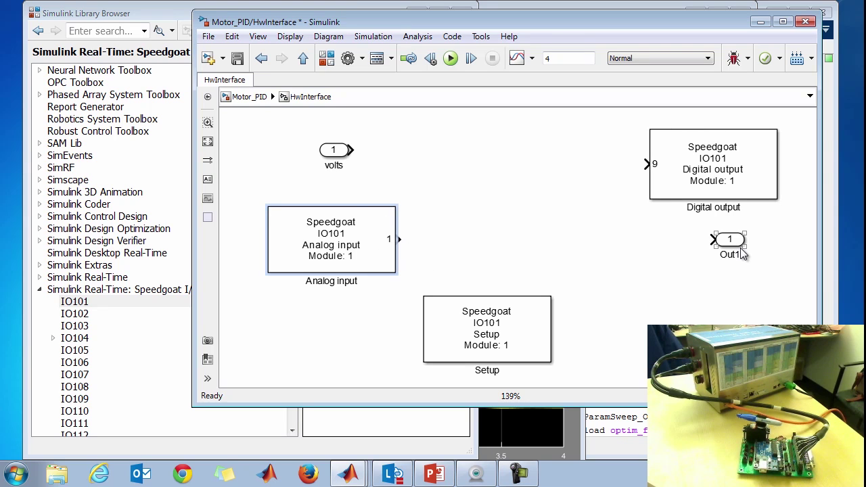
{"action": "left_click", "coordinate": [738, 255]}
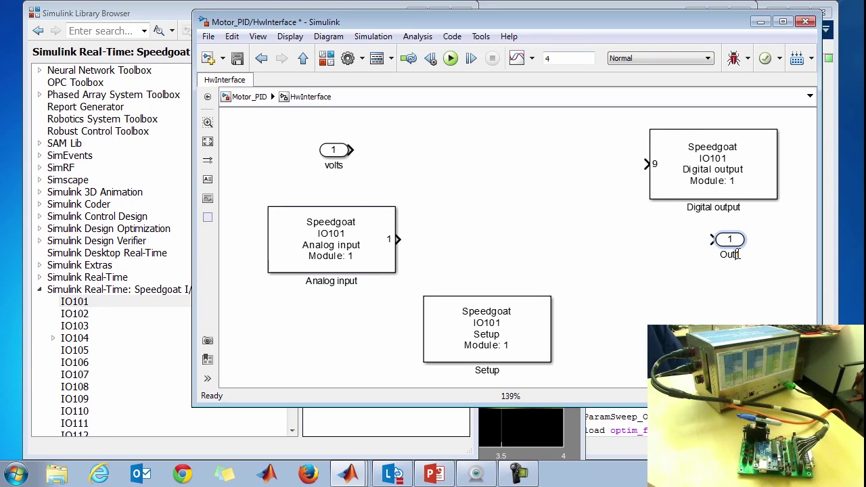
{"action": "key", "text": "ctrl+a"}
{"action": "key", "text": "BackSpace"}
{"action": "type", "text": "degrees_angle"}
{"action": "left_click", "coordinate": [686, 301]}
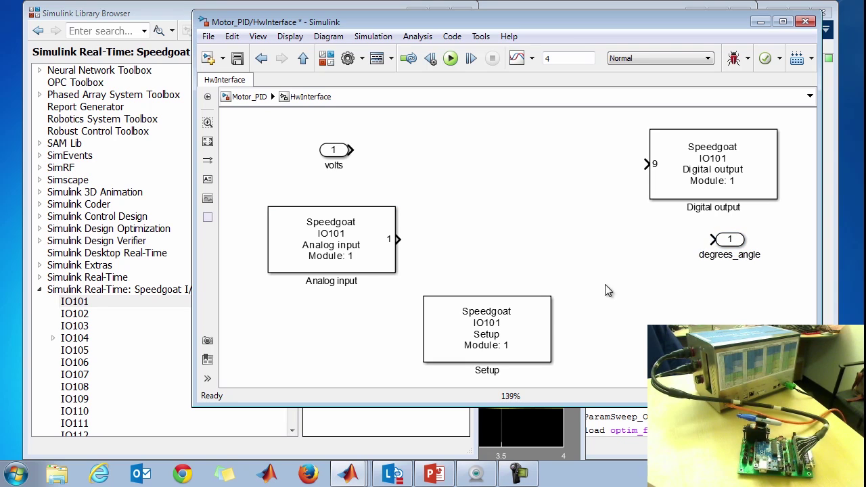
- Add the SAM Lib signal conditioning block with LED and Angle outputs to HwInterface and connect the volts port to its Voltage input
{"action": "left_click", "coordinate": [326, 58]}
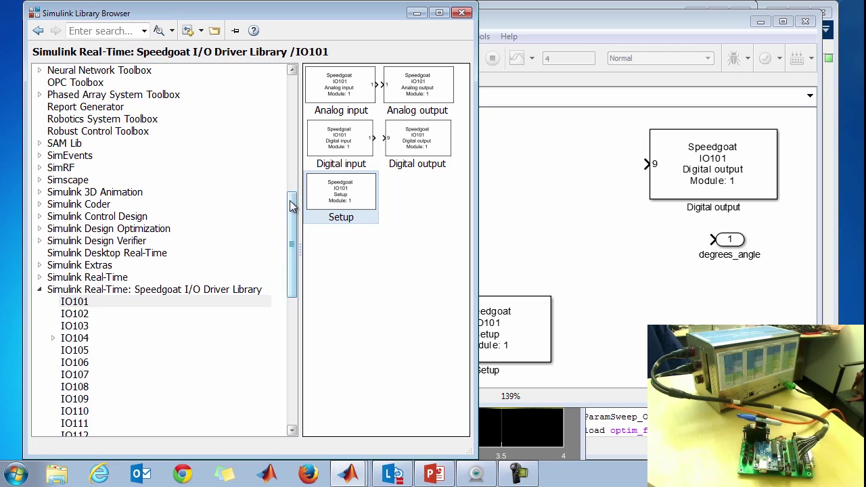
{"action": "left_click", "coordinate": [62, 144]}
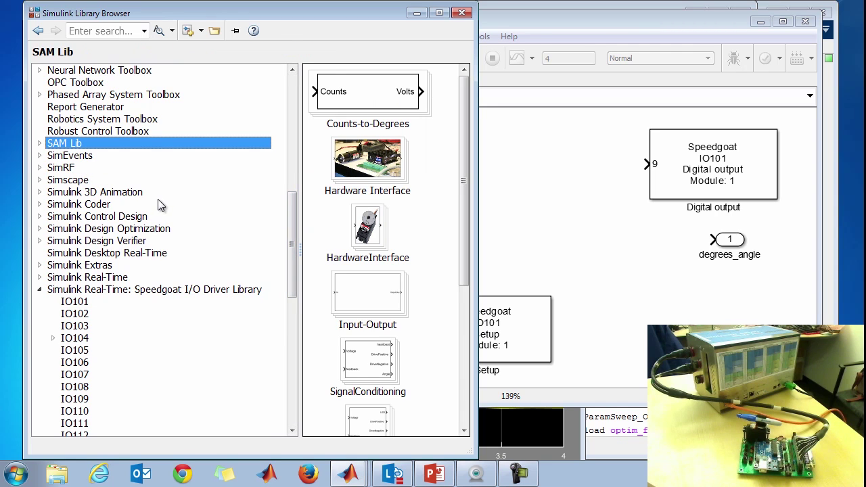
{"action": "left_click", "coordinate": [463, 172]}
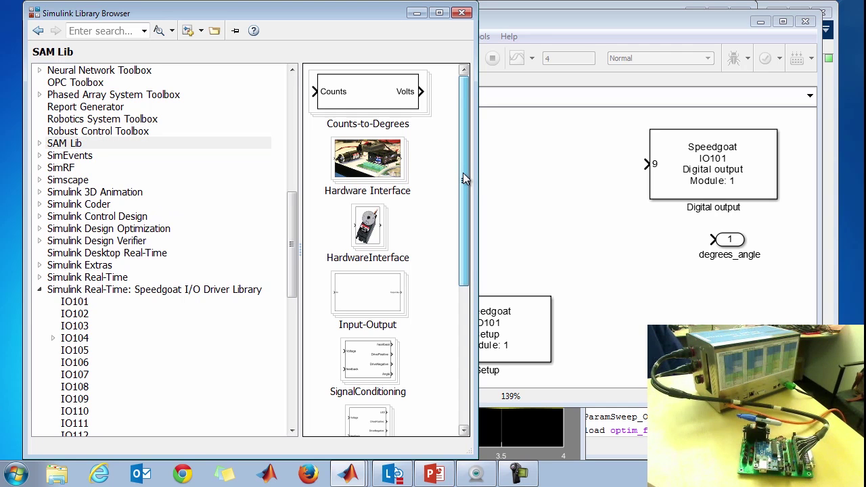
{"action": "left_click_drag", "start_coordinate": [464, 177], "coordinate": [464, 240]}
{"action": "left_click_drag", "start_coordinate": [371, 328], "coordinate": [531, 217]}
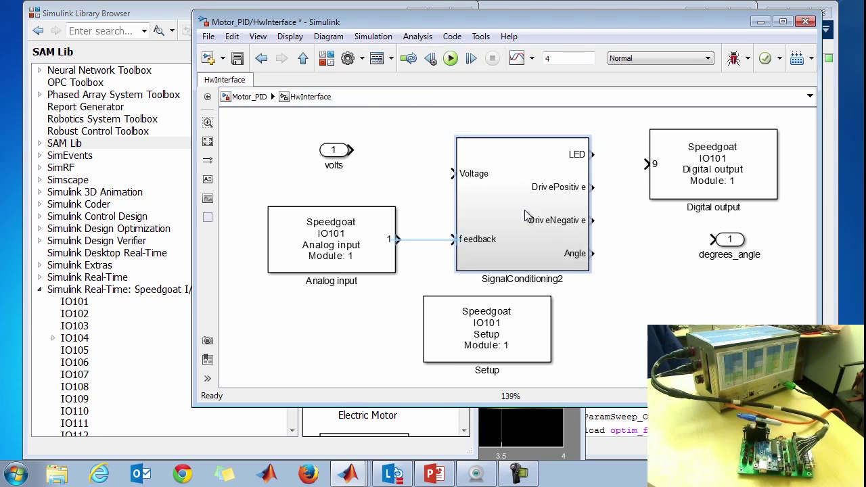
{"action": "left_click_drag", "start_coordinate": [350, 150], "coordinate": [472, 173]}
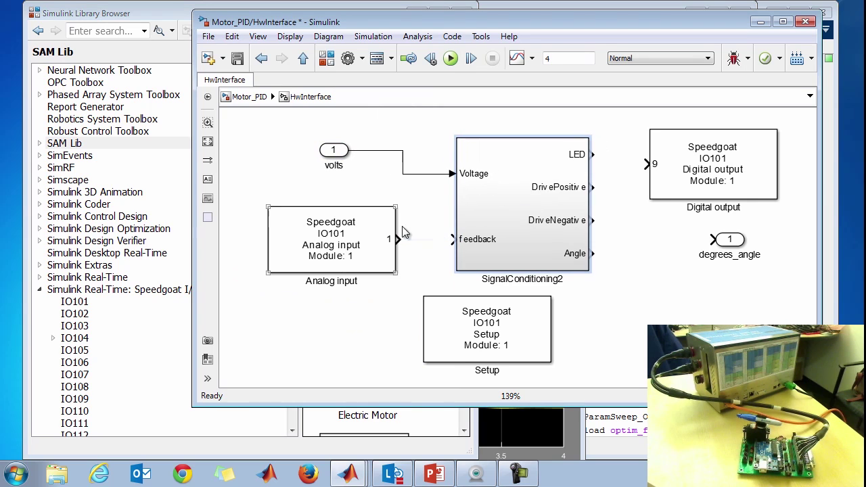
{"action": "left_click", "coordinate": [573, 209], "text": "ctrl"}
{"action": "left_click", "coordinate": [655, 179], "text": "ctrl"}
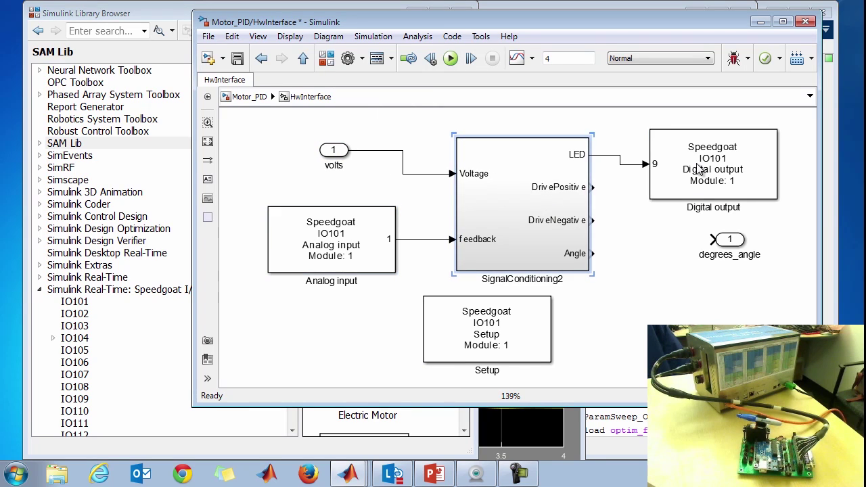
{"action": "left_click", "coordinate": [623, 165]}
{"action": "key", "text": "Delete"}
{"action": "left_click_drag", "start_coordinate": [435, 239], "coordinate": [436, 252]}
{"action": "key", "text": "Delete"}
- In the Setup block's analog input parameters, set the start channel to 2 and the number of channels to 1
{"action": "left_click", "coordinate": [497, 340]}
{"action": "double_click", "coordinate": [497, 340]}
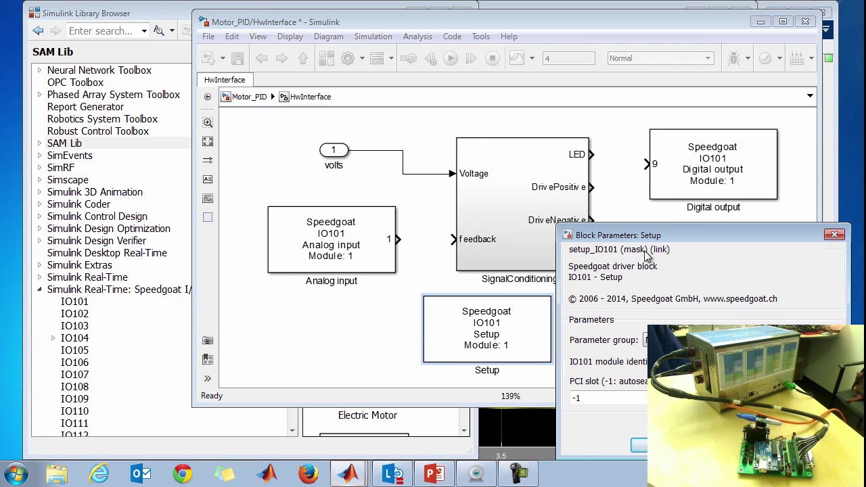
{"action": "left_click_drag", "start_coordinate": [746, 287], "coordinate": [597, 155]}
{"action": "left_click", "coordinate": [657, 255]}
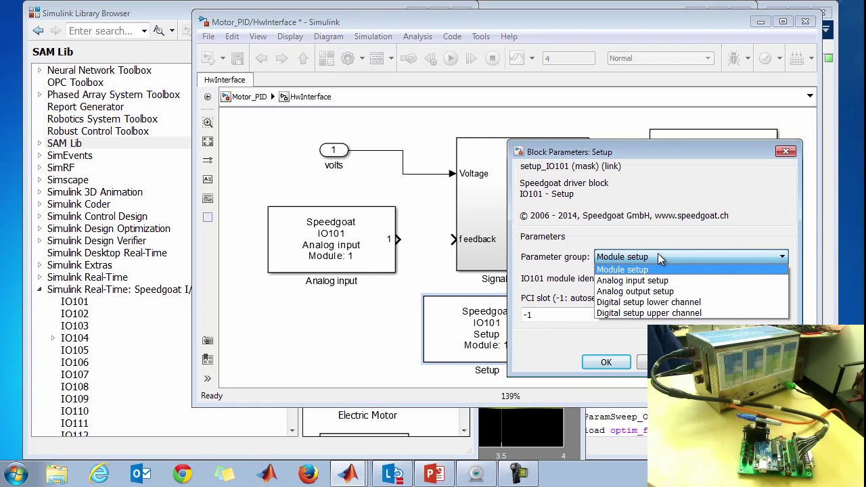
{"action": "left_click", "coordinate": [666, 281]}
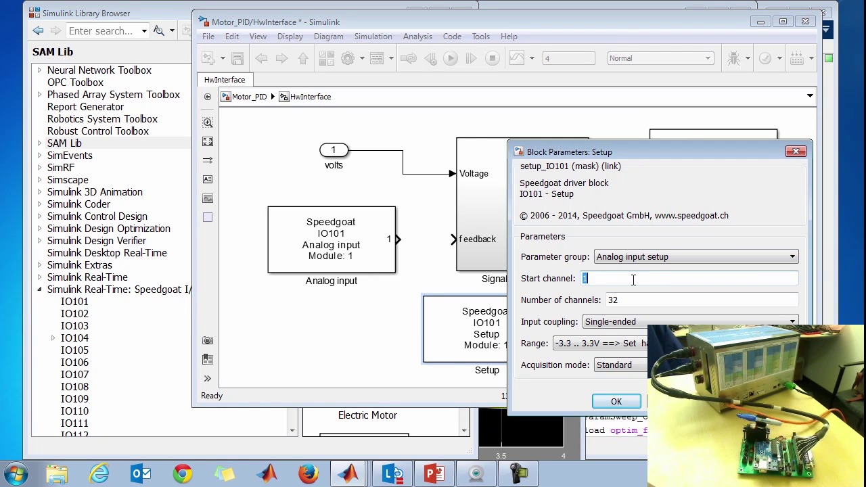
{"action": "type", "text": "2"}
{"action": "key", "text": "Tab"}
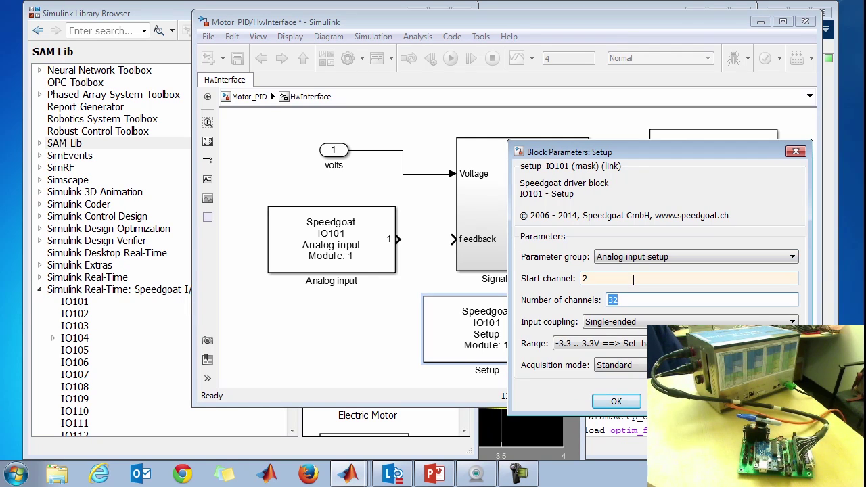
{"action": "type", "text": "1"}
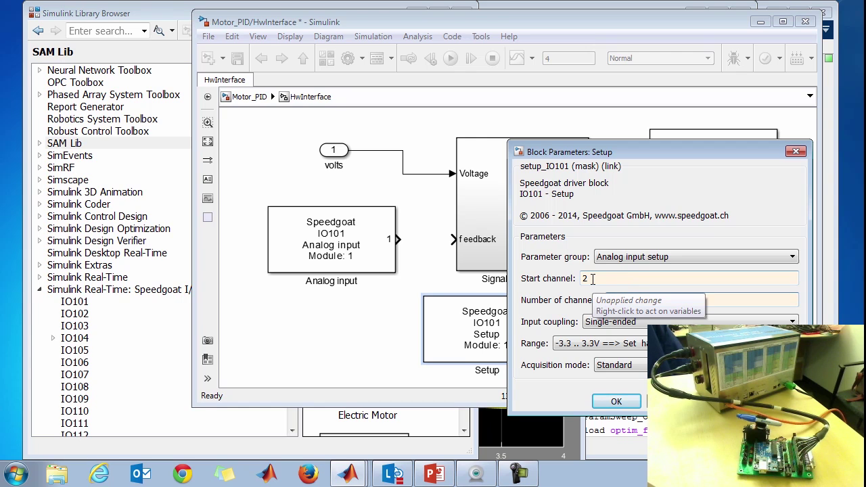
- Set the Setup block's upper digital channels vector to [1 5 6] and apply the block parameters
{"action": "left_click", "coordinate": [630, 257]}
{"action": "left_click", "coordinate": [655, 313]}
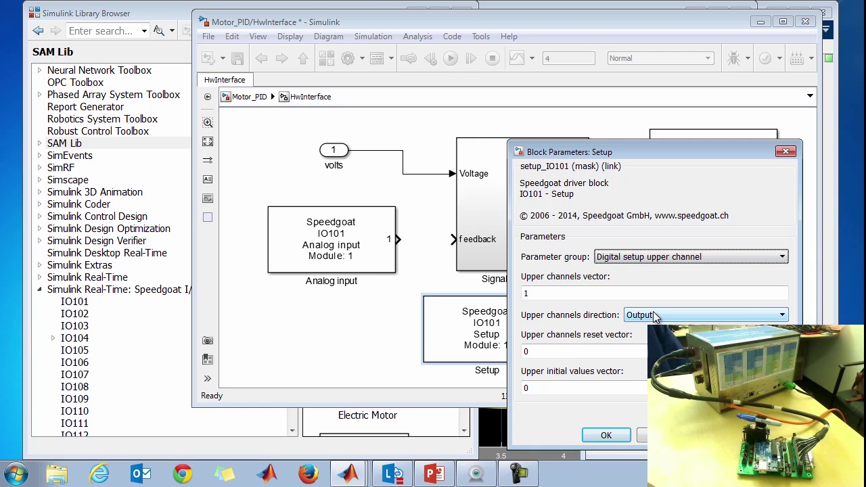
{"action": "left_click_drag", "start_coordinate": [605, 151], "coordinate": [586, 114]}
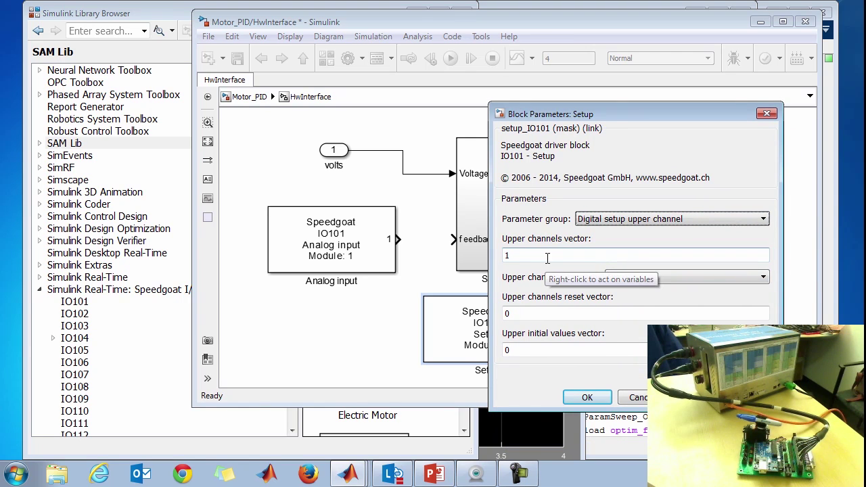
{"action": "double_click", "coordinate": [547, 258]}
{"action": "type", "text": "[1 5 6"}
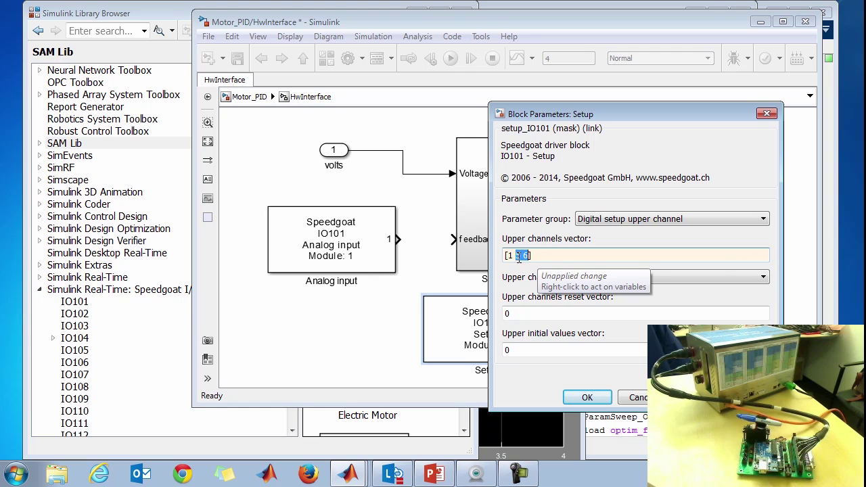
{"action": "left_click", "coordinate": [513, 256]}
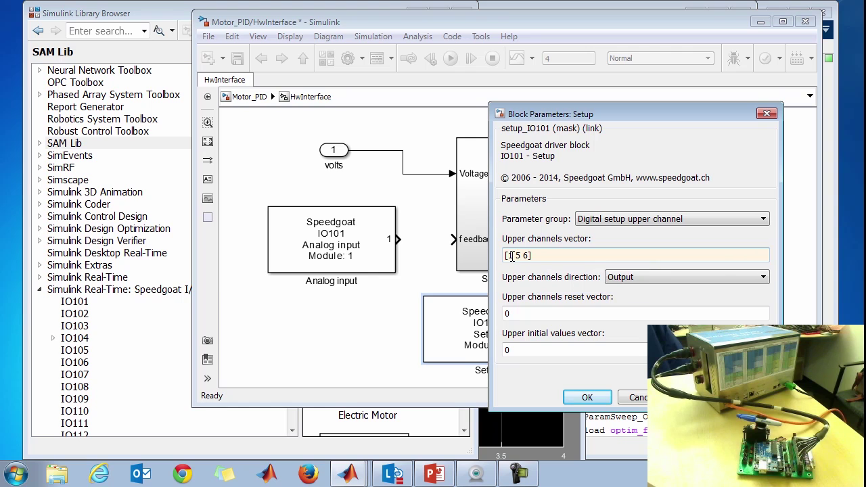
{"action": "left_click", "coordinate": [586, 398]}
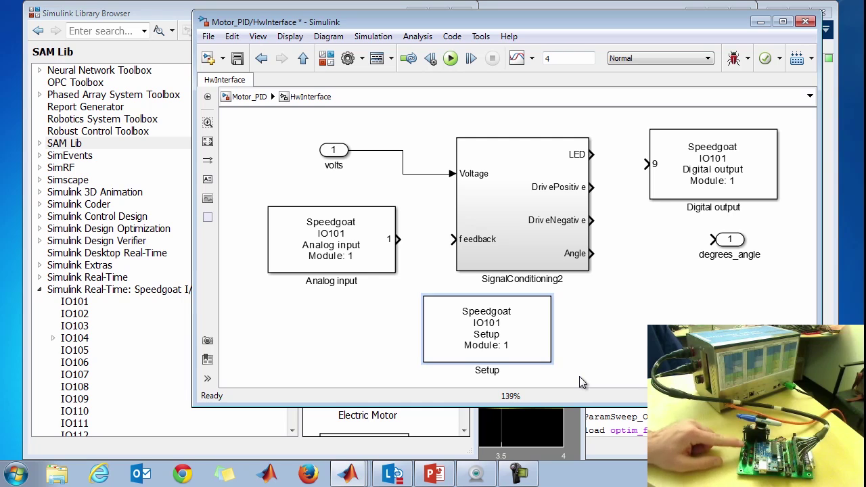
- Update the diagram to refresh the I/O block ports and connect Analog input to the signal conditioning block's feedback input
{"action": "left_click", "coordinate": [580, 181]}
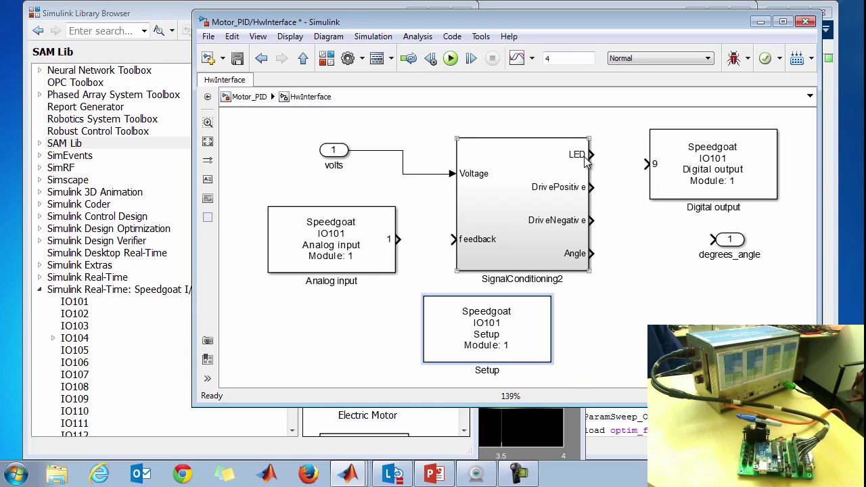
{"action": "key", "text": "ctrl+d"}
{"action": "left_click", "coordinate": [393, 250]}
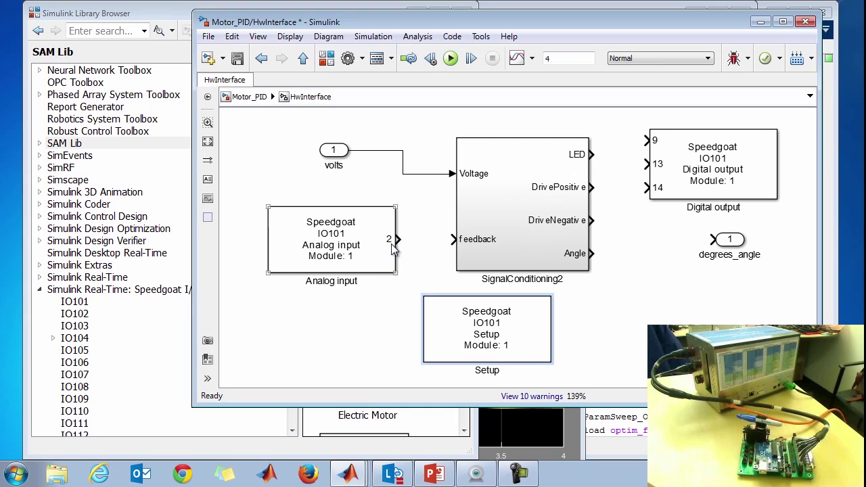
{"action": "left_click_drag", "start_coordinate": [399, 239], "coordinate": [453, 238]}
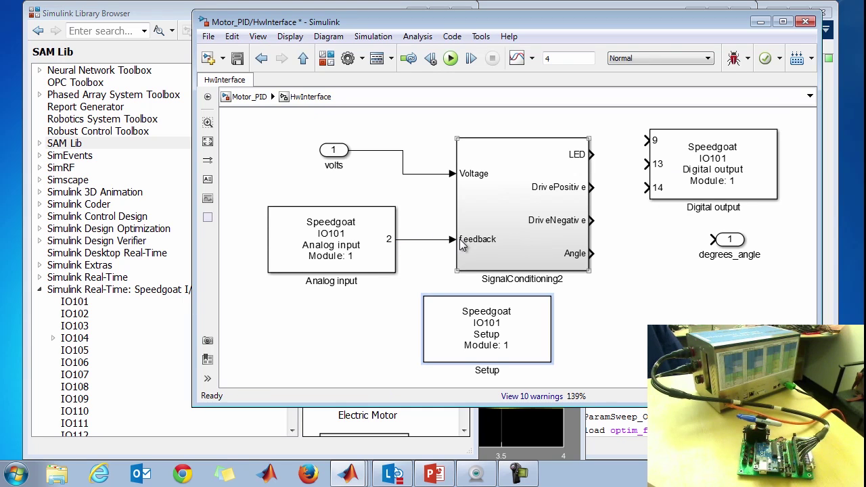
- Wire LED, DrivePositive and DriveNegative to Digital output channels 9, 13 and 14, and Angle to the degrees_angle port
{"action": "left_click", "coordinate": [670, 190]}
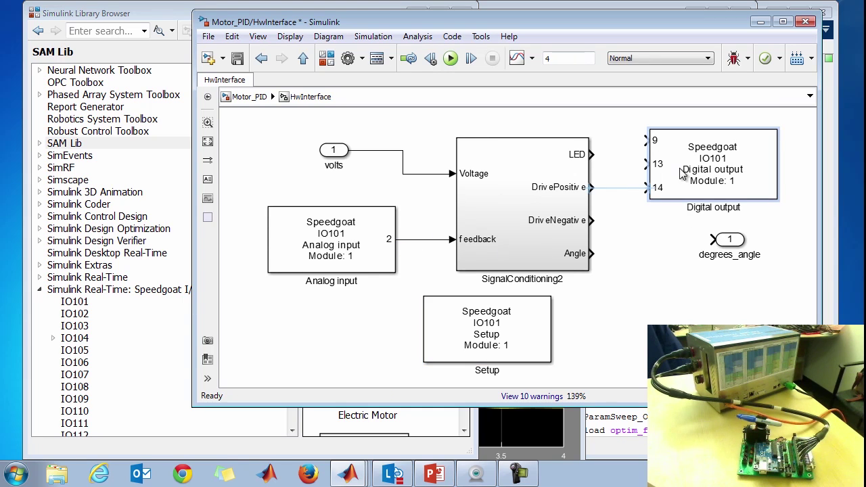
{"action": "left_click_drag", "start_coordinate": [594, 155], "coordinate": [647, 140]}
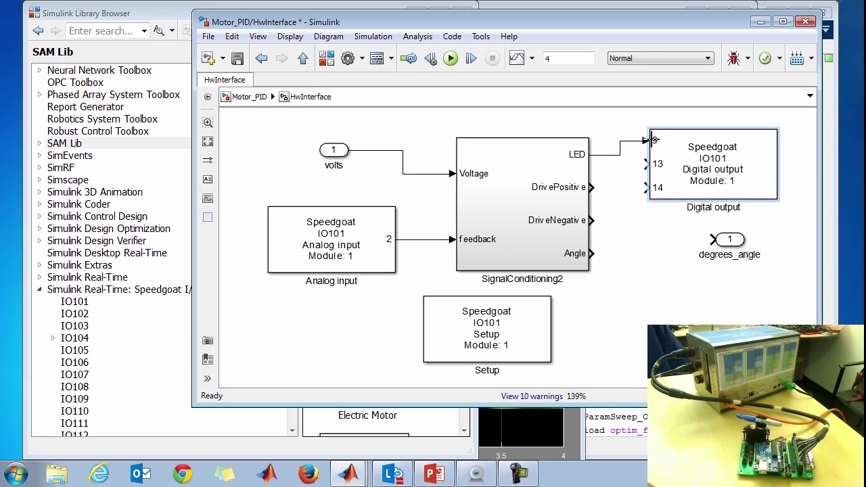
{"action": "left_click", "coordinate": [590, 184], "text": "ctrl"}
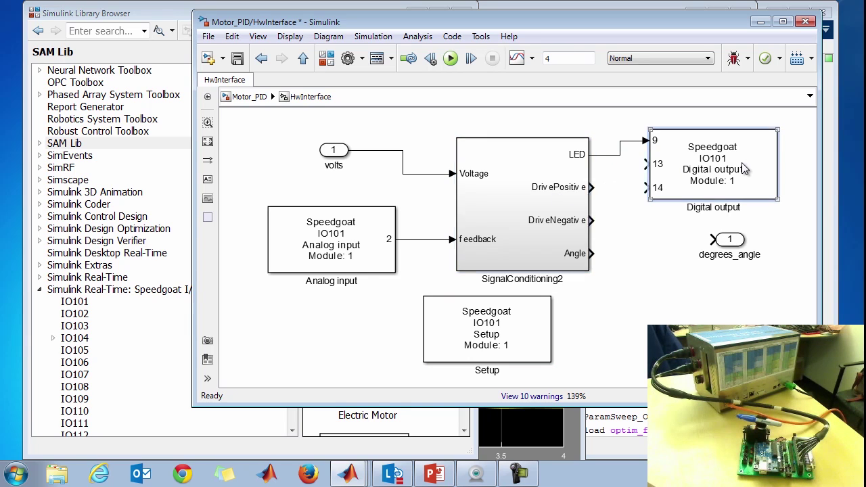
{"action": "left_click", "coordinate": [736, 240], "text": "ctrl"}
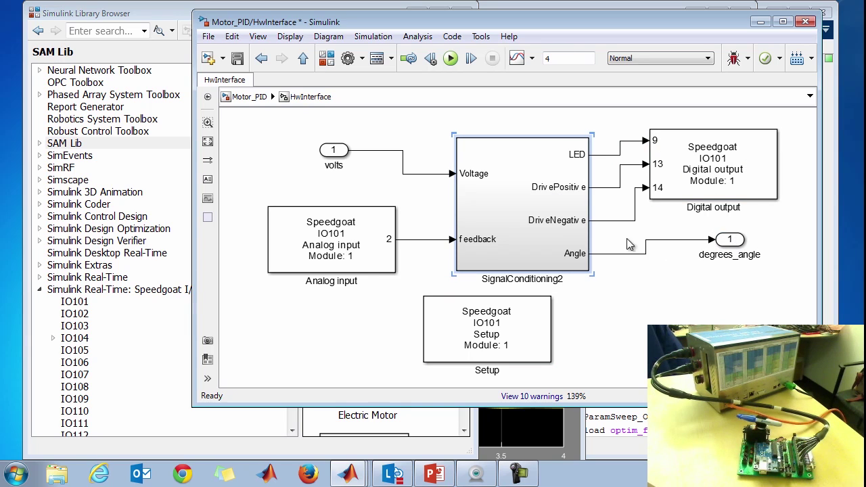
- Set the Analog input block's sample time to 1/400
{"action": "double_click", "coordinate": [371, 257]}
{"action": "double_click", "coordinate": [458, 304]}
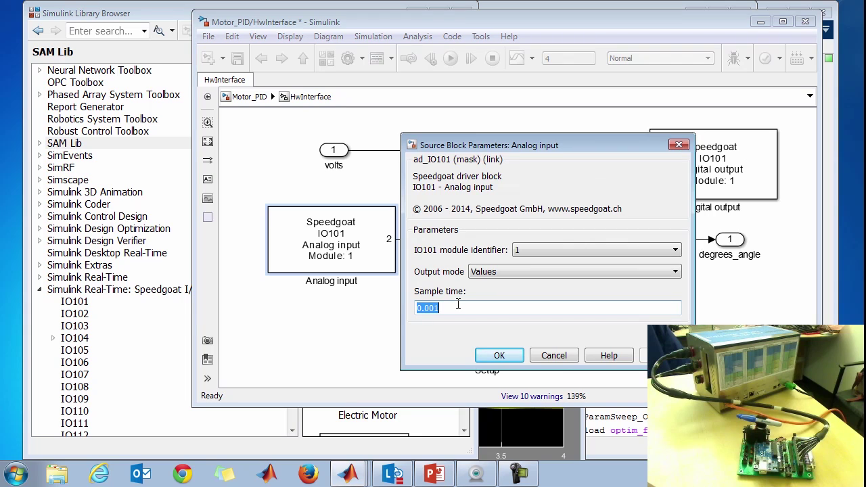
{"action": "type", "text": "1/400"}
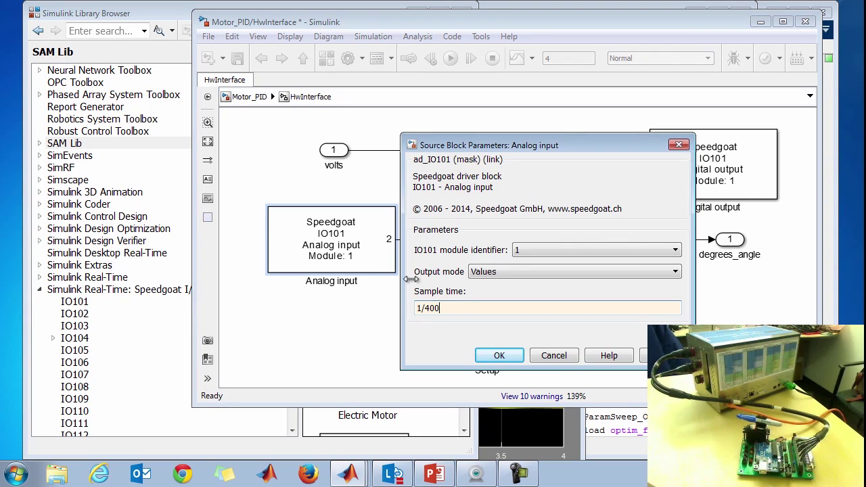
{"action": "left_click", "coordinate": [499, 356]}
- Set the Digital output block's sample time to 1/8000
{"action": "double_click", "coordinate": [668, 154]}
{"action": "double_click", "coordinate": [537, 230]}
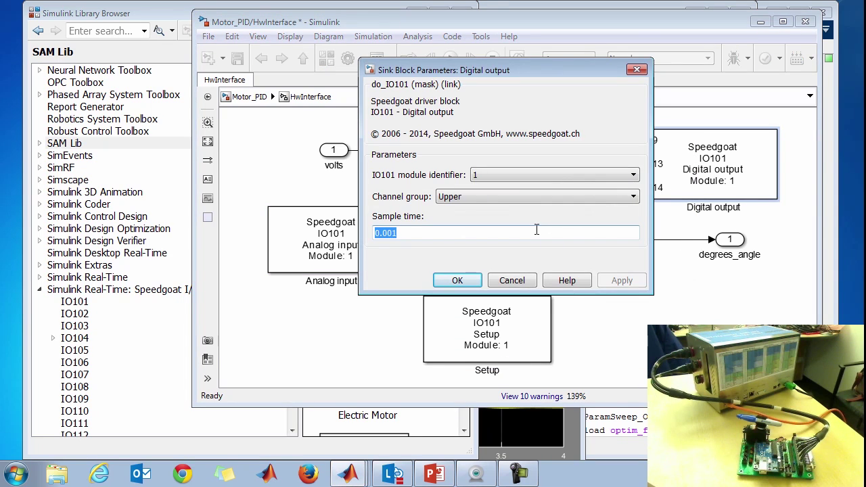
{"action": "type", "text": "1/800o0"}
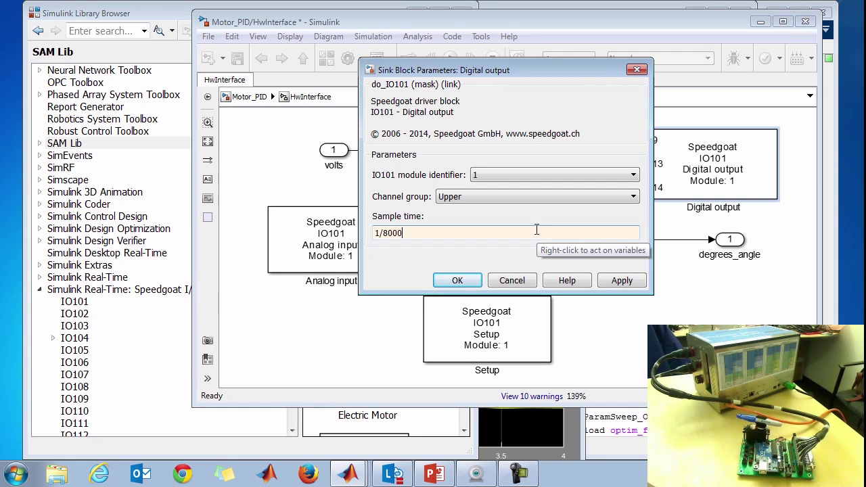
{"action": "left_click", "coordinate": [457, 282]}
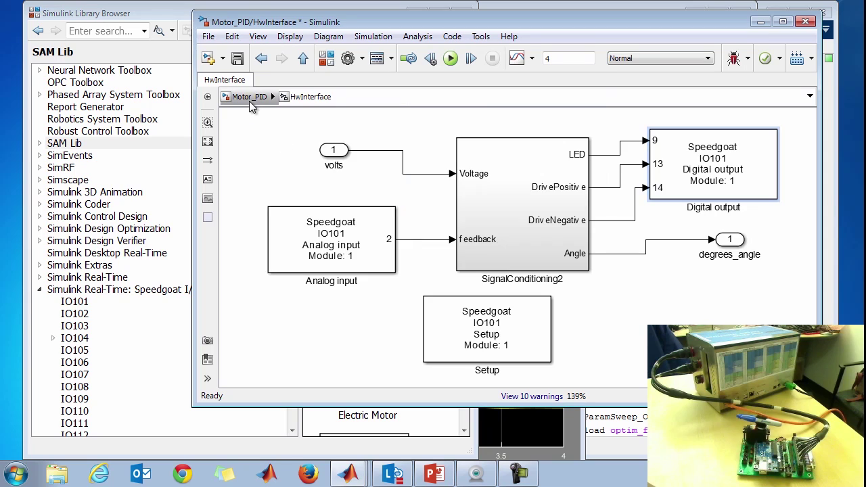
- Return to the top level of Motor_PID and widen the HwInterface block so its port labels no longer overlap
{"action": "left_click", "coordinate": [250, 99]}
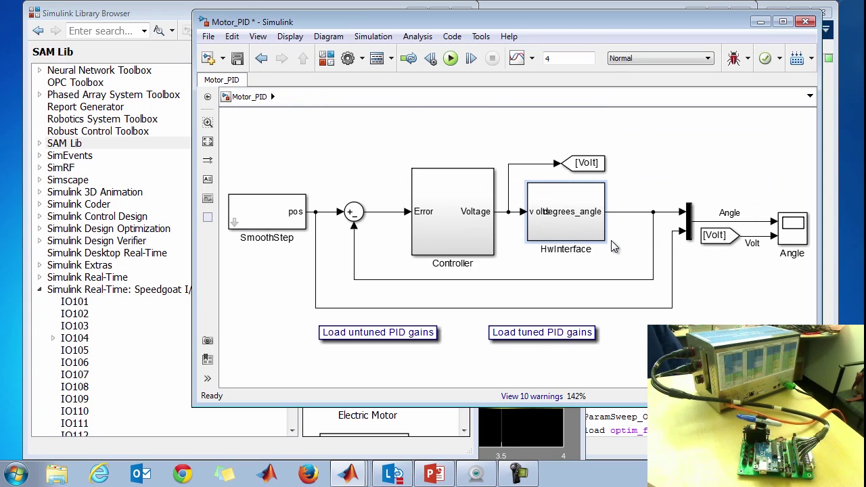
{"action": "left_click_drag", "start_coordinate": [605, 240], "coordinate": [634, 238]}
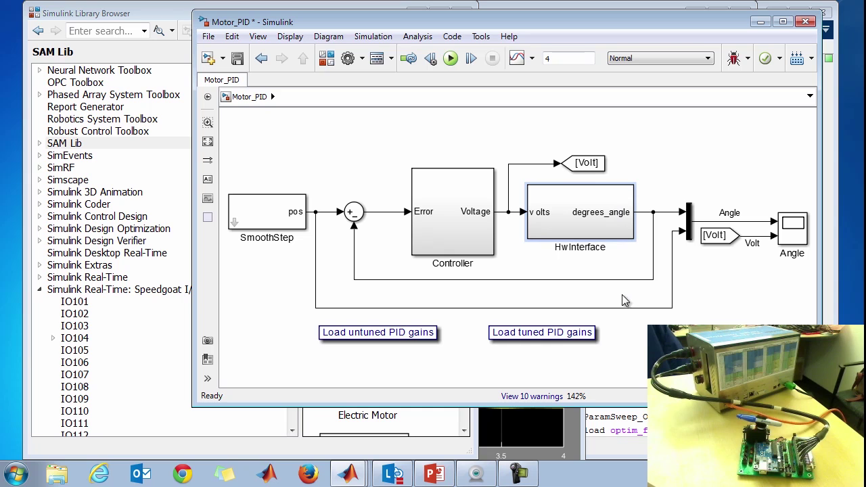
- Change the Motor_PID solver type to Fixed-step in the configuration parameters, with Ts as the fundamental sample time
{"action": "left_click", "coordinate": [348, 60]}
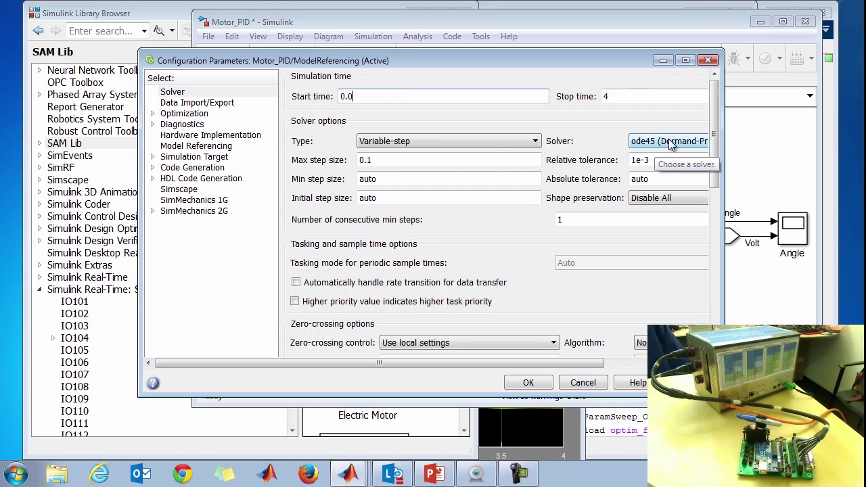
{"action": "left_click", "coordinate": [387, 145]}
{"action": "left_click", "coordinate": [395, 164]}
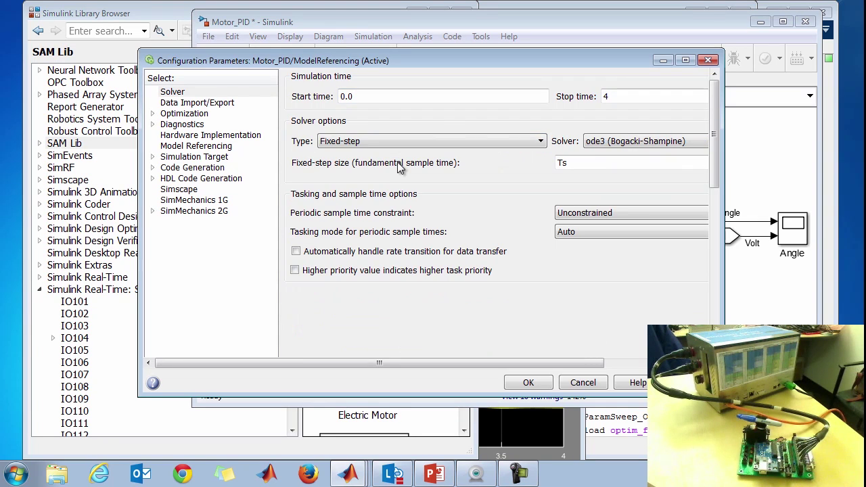
{"action": "double_click", "coordinate": [570, 163]}
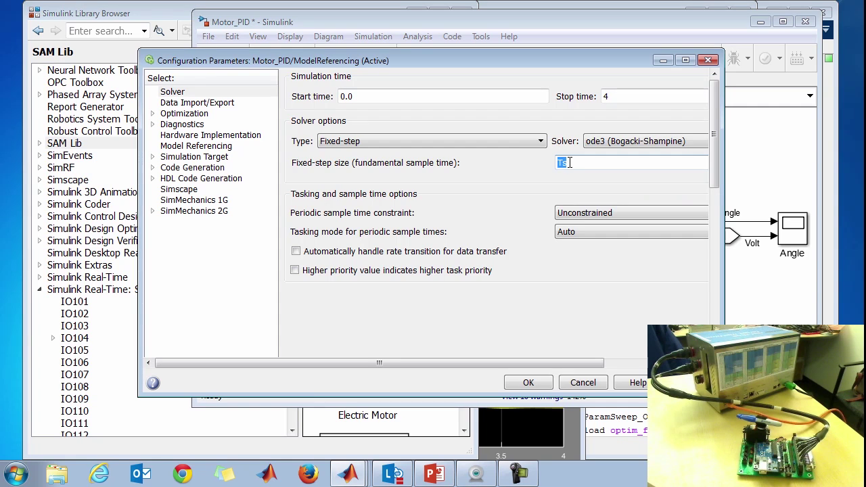
- Set the code generation system target file to slrt.tlc (Simulink Real-Time) and accept the configuration
{"action": "left_click", "coordinate": [199, 168]}
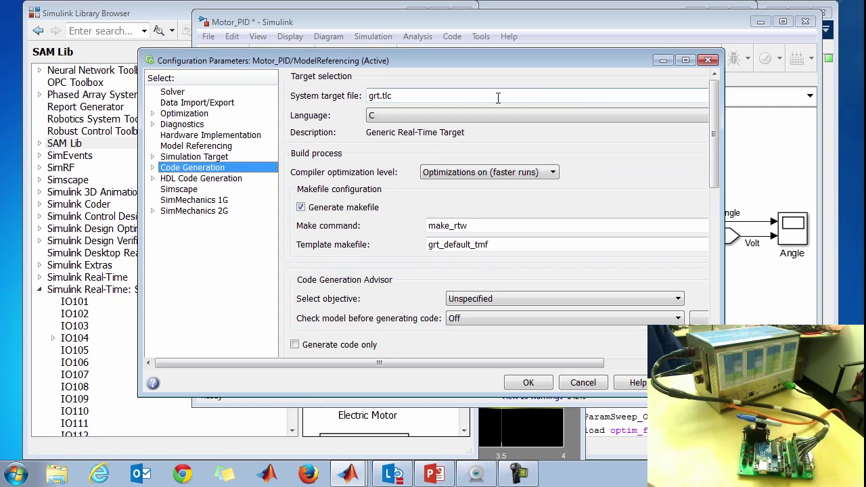
{"action": "left_click_drag", "start_coordinate": [723, 123], "coordinate": [863, 118]}
{"action": "left_click", "coordinate": [816, 97]}
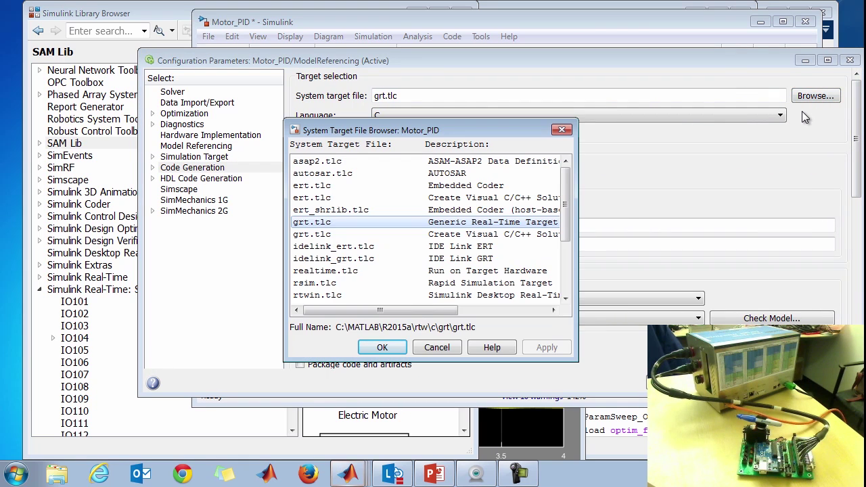
{"action": "scroll", "coordinate": [331, 230], "scroll_direction": "down", "scroll_amount": 3}
{"action": "left_click", "coordinate": [332, 234]}
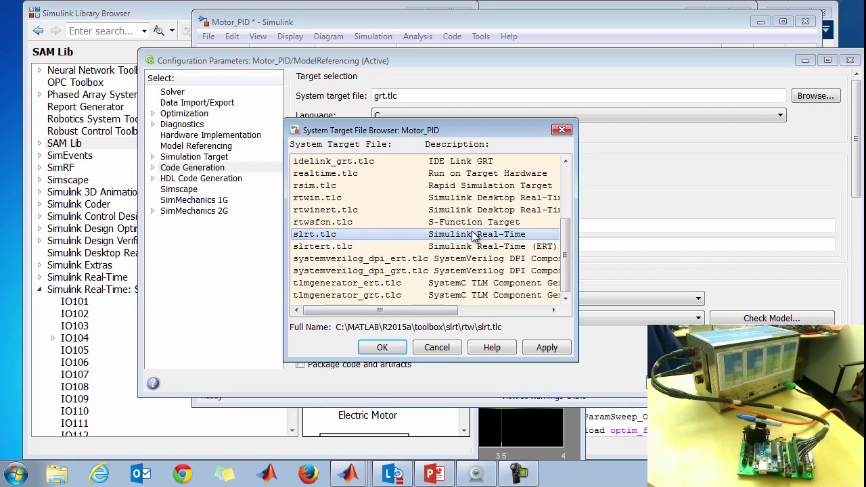
{"action": "left_click", "coordinate": [385, 349]}
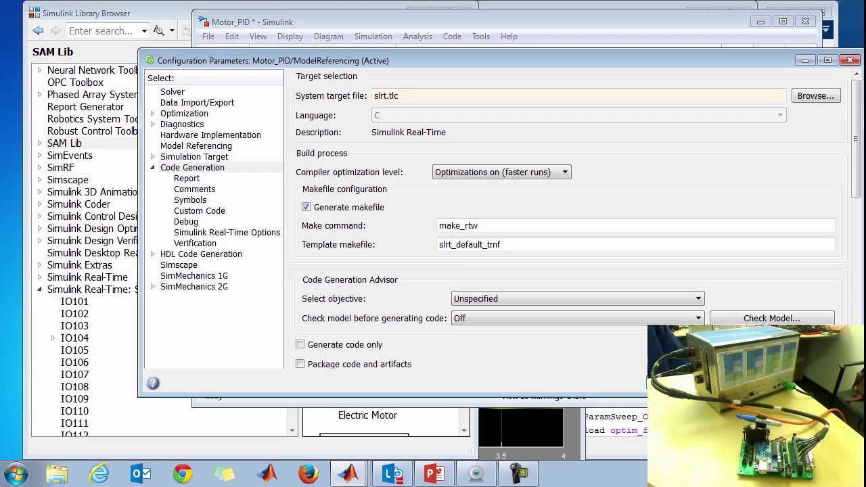
{"action": "key", "text": "Return"}
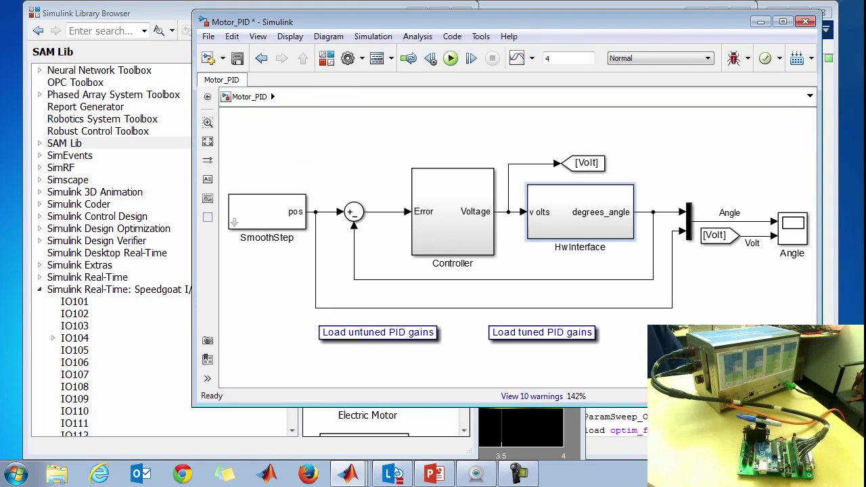
- Minimize the Simulink Library Browser and build the Motor_PID model for the real-time target
{"action": "left_click", "coordinate": [138, 13]}
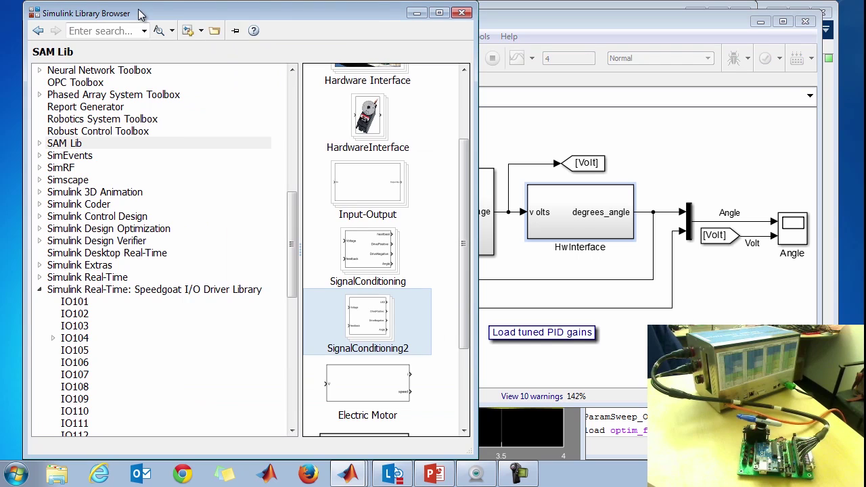
{"action": "left_click", "coordinate": [413, 12]}
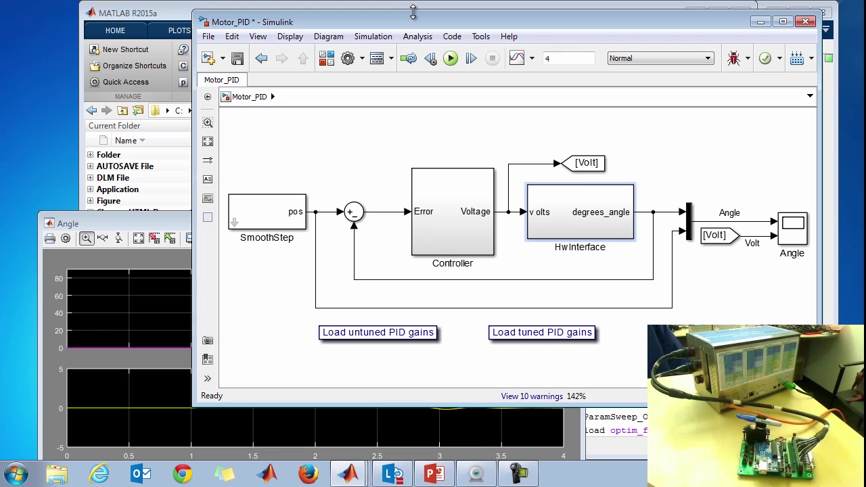
{"action": "left_click", "coordinate": [798, 60]}
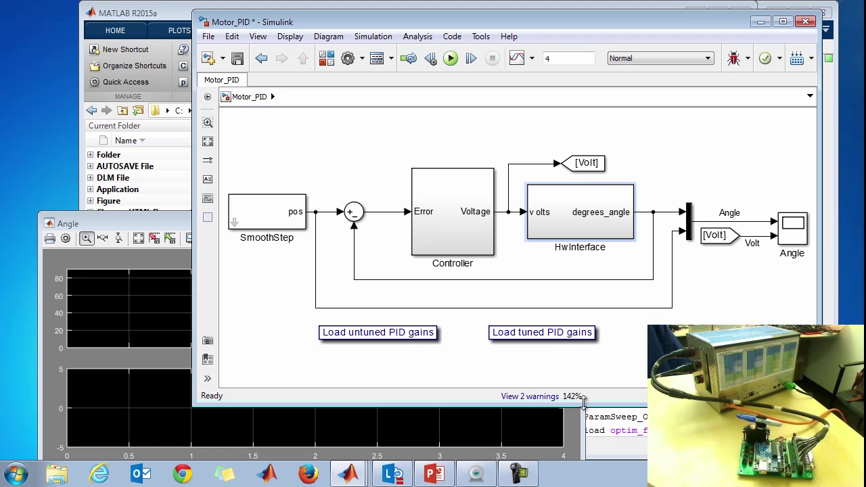
{"action": "scroll", "coordinate": [558, 278], "scroll_direction": "down", "scroll_amount": 3}
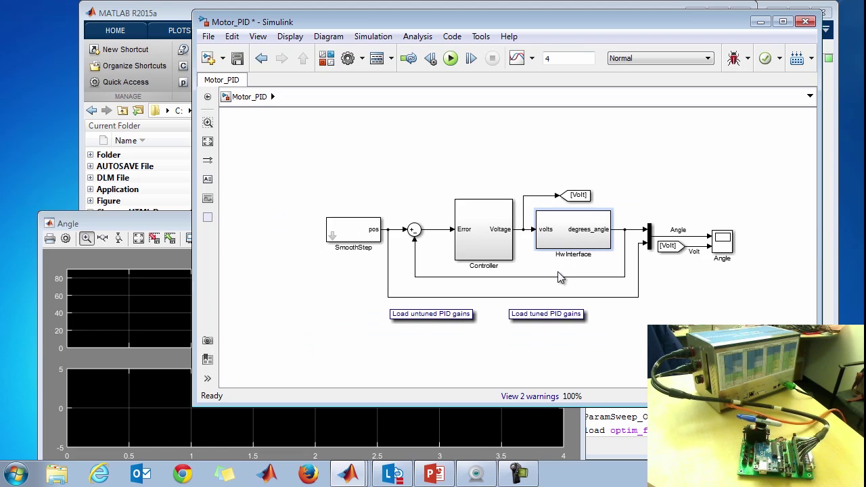
{"action": "scroll", "coordinate": [559, 277], "scroll_direction": "up", "scroll_amount": 3}
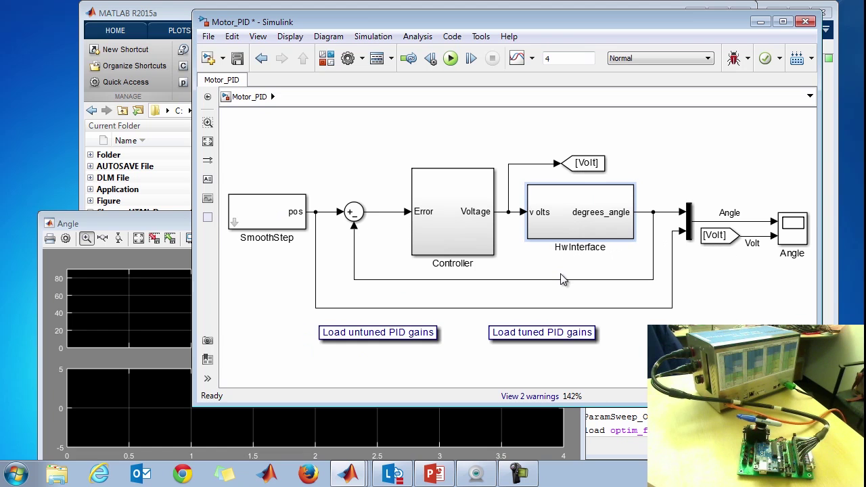
- Review the build warnings in the Diagnostic Viewer and close it
{"action": "left_click", "coordinate": [531, 397]}
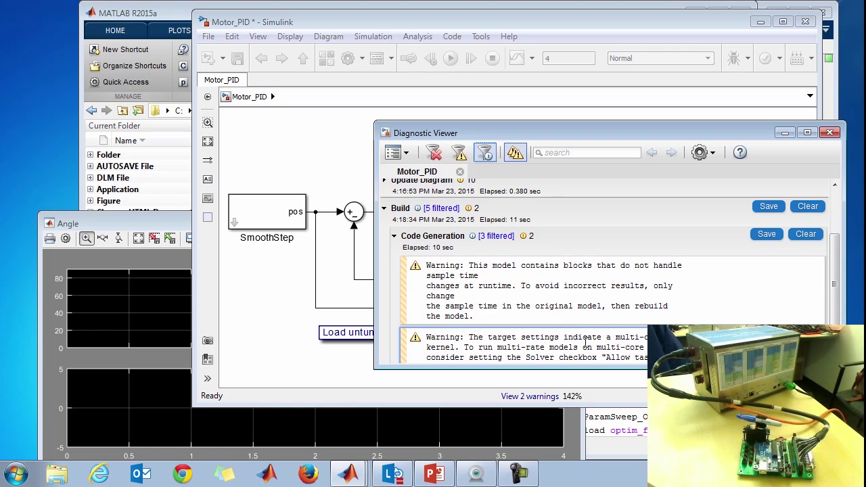
{"action": "scroll", "coordinate": [586, 341], "scroll_direction": "down", "scroll_amount": 1}
{"action": "left_click", "coordinate": [829, 133]}
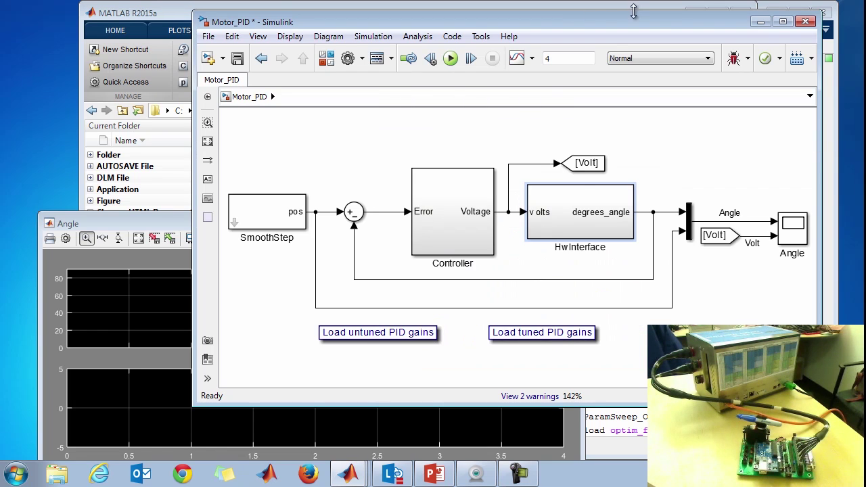
- Switch the simulation mode to External and connect the model to the target
{"action": "left_click", "coordinate": [682, 64]}
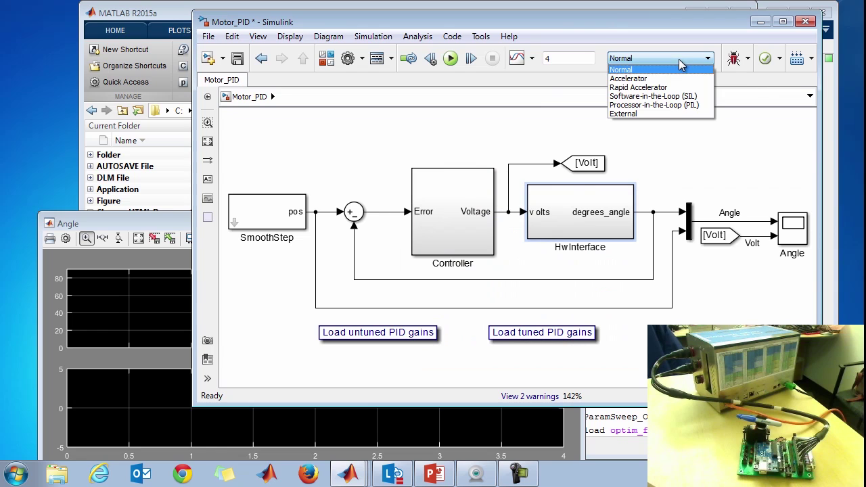
{"action": "left_click", "coordinate": [680, 113]}
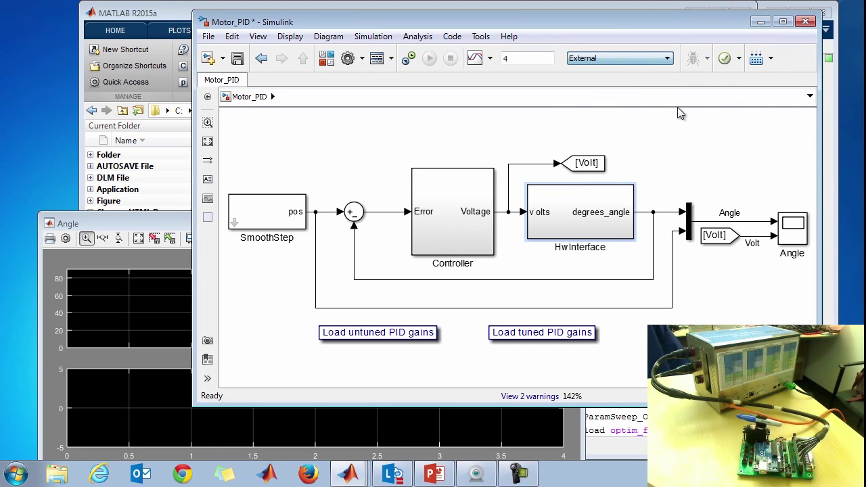
{"action": "left_click", "coordinate": [410, 59]}
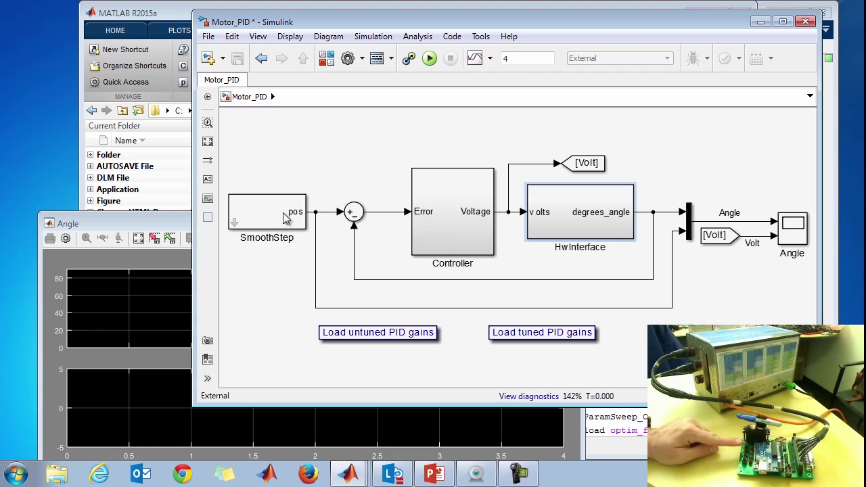
- Run the real-time application on the target and examine the Angle scope's angle and voltage traces
{"action": "left_click", "coordinate": [431, 60]}
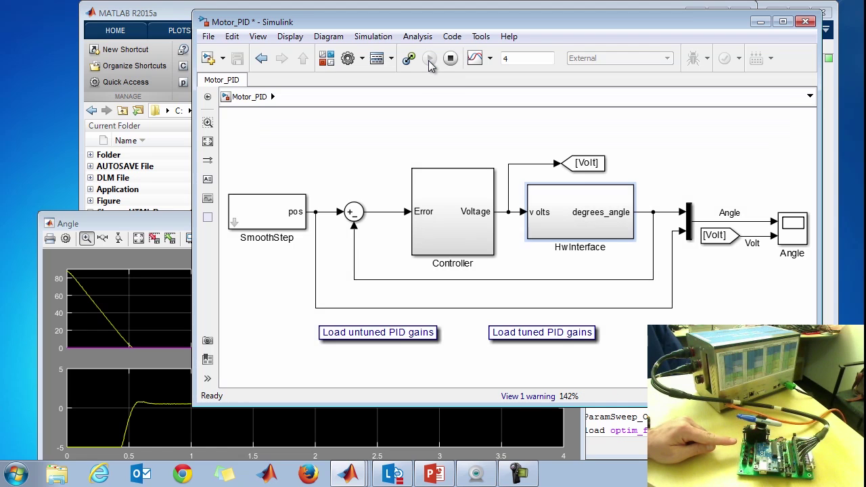
{"action": "left_click", "coordinate": [138, 230]}
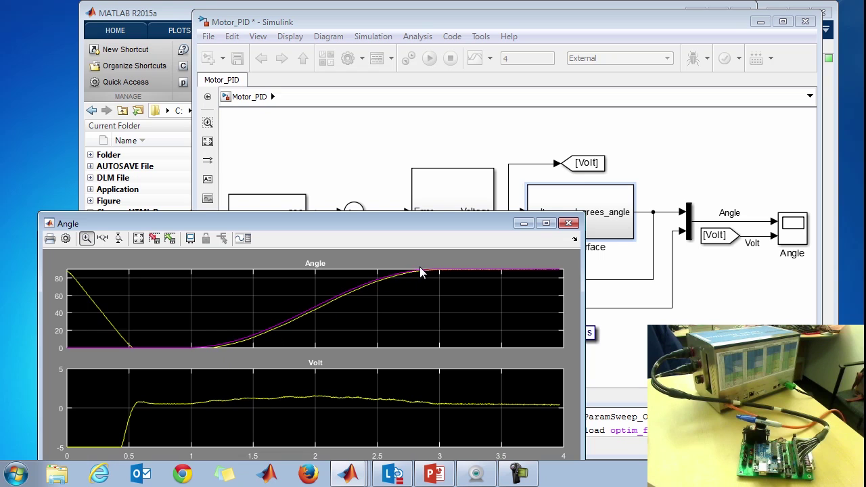
{"action": "left_click", "coordinate": [307, 139]}
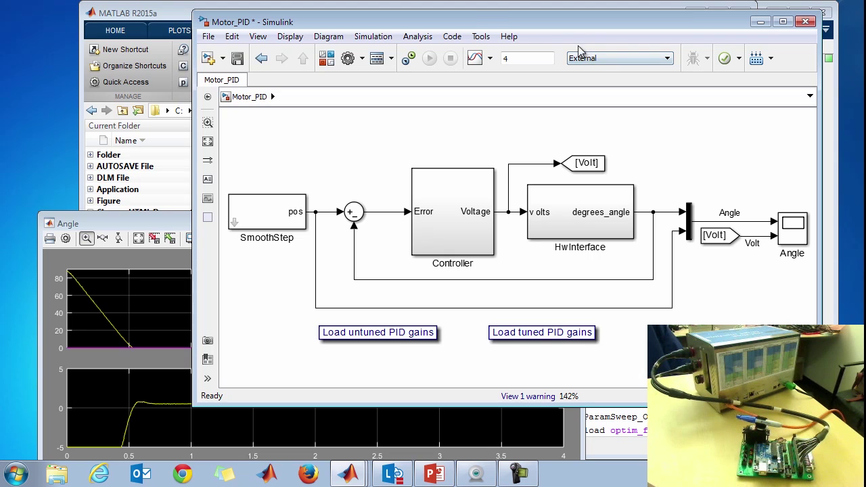
- Switch to the MATLAB desktop and run mct_slrtClosedLoop_gui.m from the Scratch folder
{"action": "left_click", "coordinate": [492, 8]}
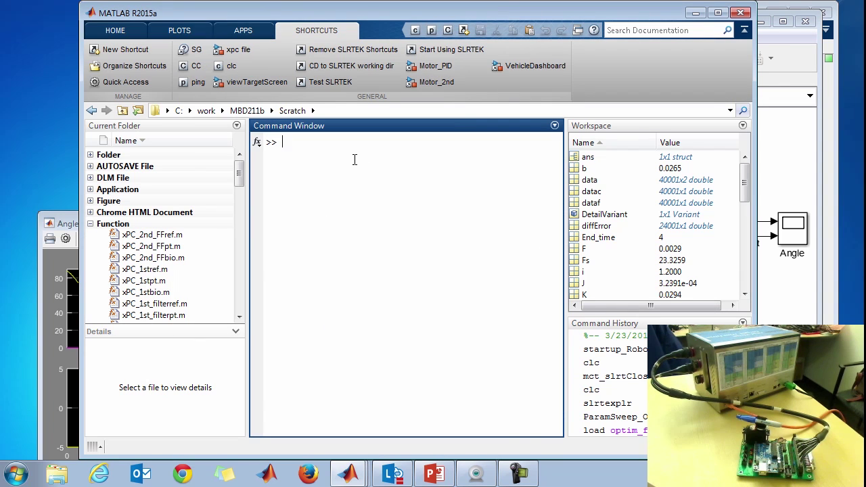
{"action": "left_click", "coordinate": [242, 181]}
{"action": "left_click_drag", "start_coordinate": [241, 181], "coordinate": [241, 245]}
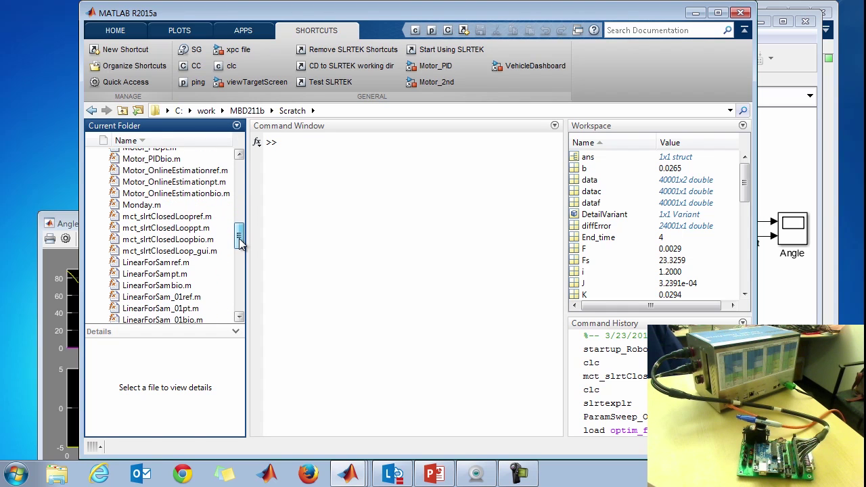
{"action": "right_click", "coordinate": [184, 251]}
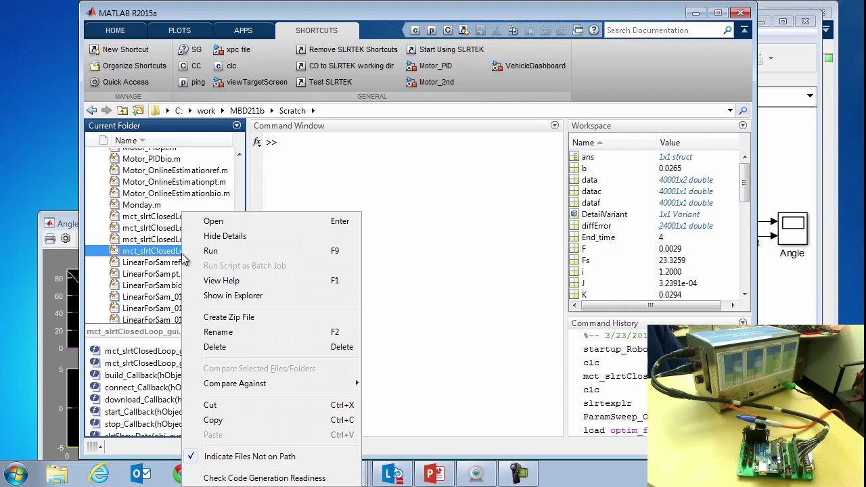
{"action": "left_click", "coordinate": [223, 251]}
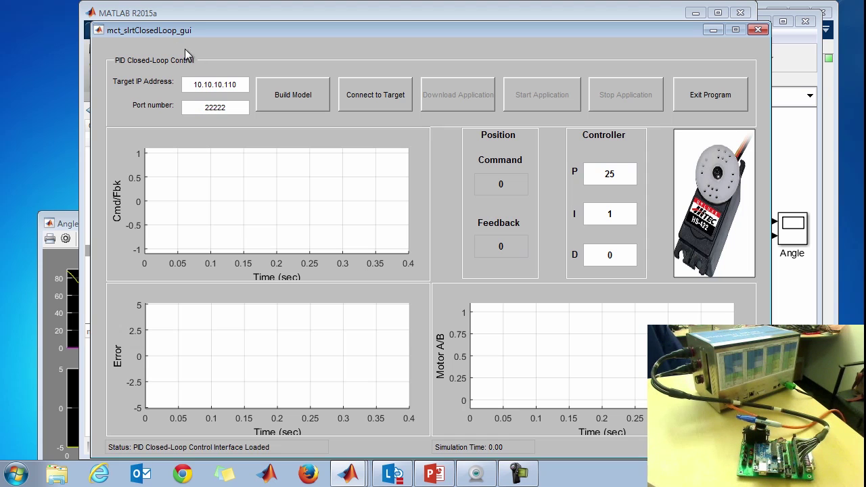
- Connect the closed-loop control interface to the target, then download and start its application
{"action": "left_click", "coordinate": [380, 97]}
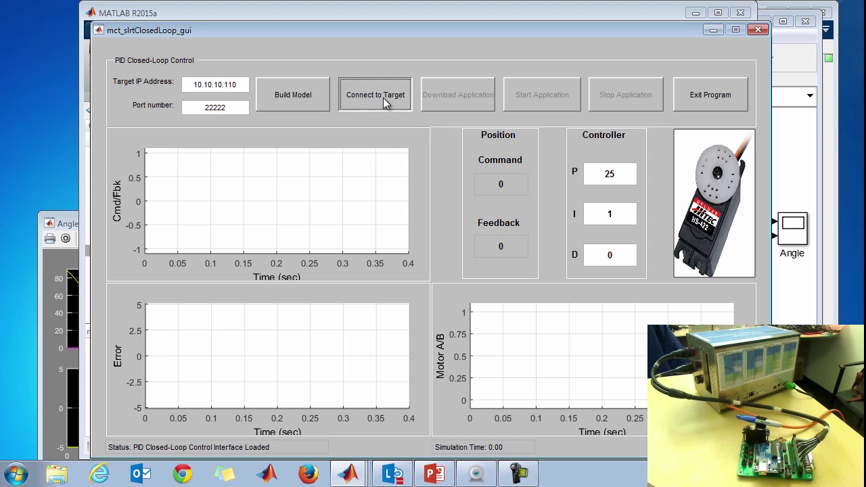
{"action": "left_click", "coordinate": [467, 96]}
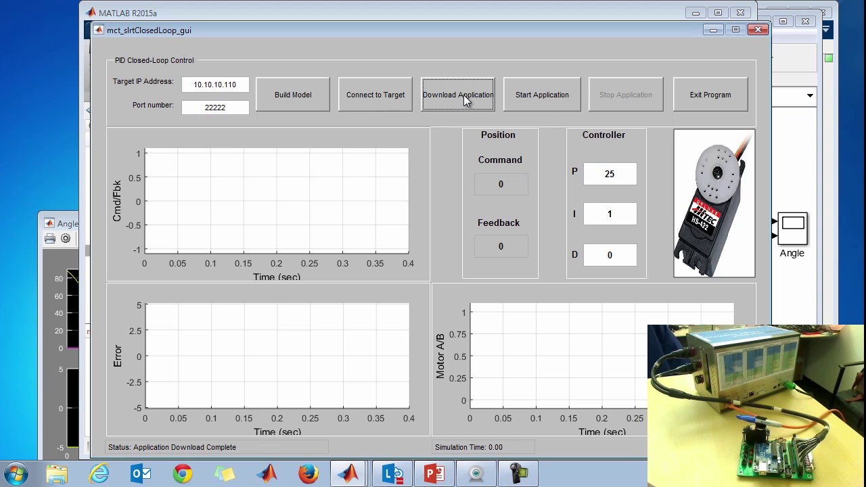
{"action": "left_click", "coordinate": [539, 100]}
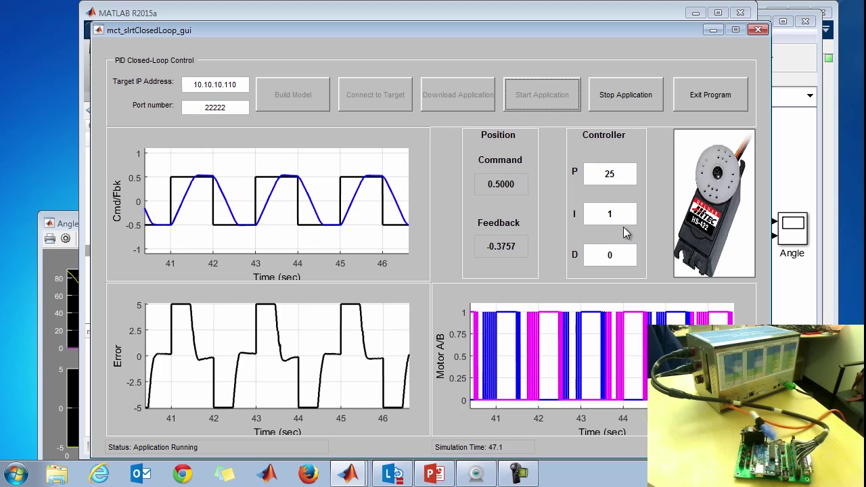
- Set the controller's D gain to 55 while the application runs
{"action": "left_click", "coordinate": [631, 256]}
{"action": "key", "text": "BackSpace"}
{"action": "type", "text": "55"}
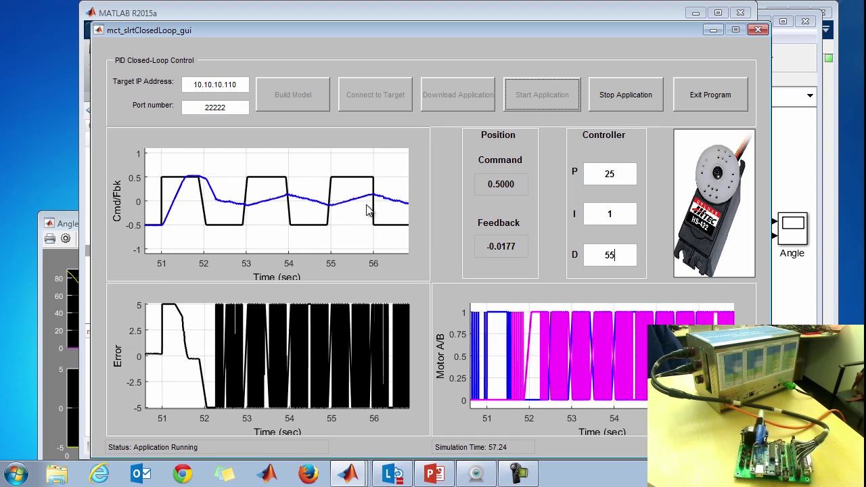
- Set the controller's D gain back to 0
{"action": "key", "text": "BackSpace"}
{"action": "key", "text": "BackSpace"}
{"action": "type", "text": "0"}
{"action": "key", "text": "Return"}
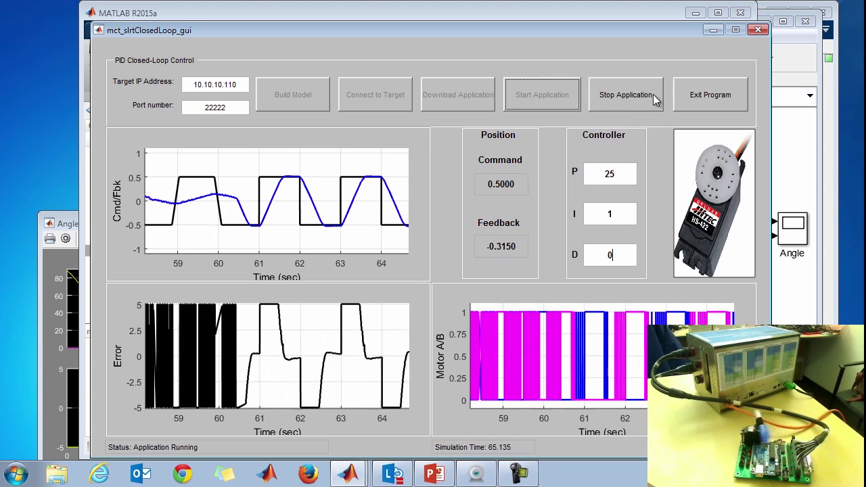
- Stop the running application and exit the closed-loop control interface
{"action": "left_click", "coordinate": [623, 96]}
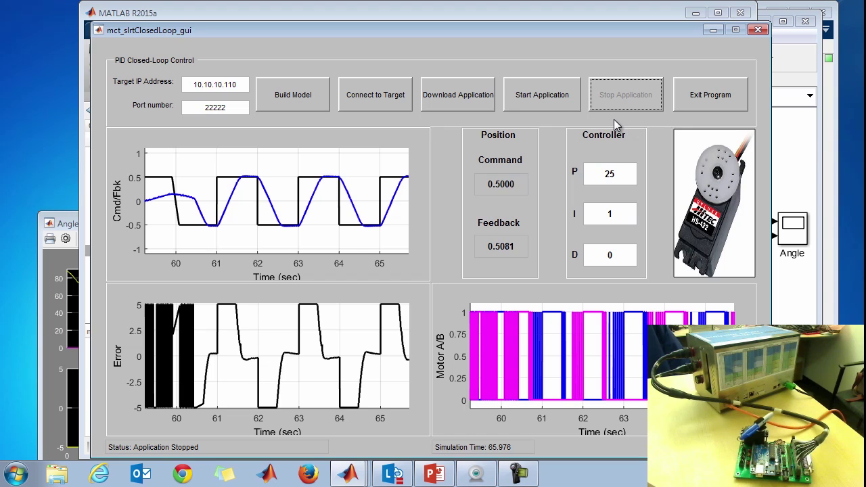
{"action": "left_click", "coordinate": [731, 94]}
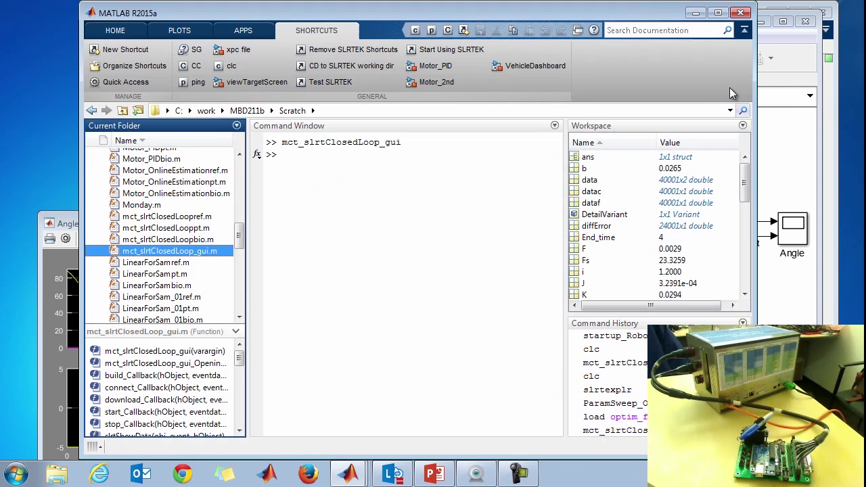
- Launch Simulink Real-Time Explorer from the MATLAB command line with slrtexplr
{"action": "left_click", "coordinate": [481, 253]}
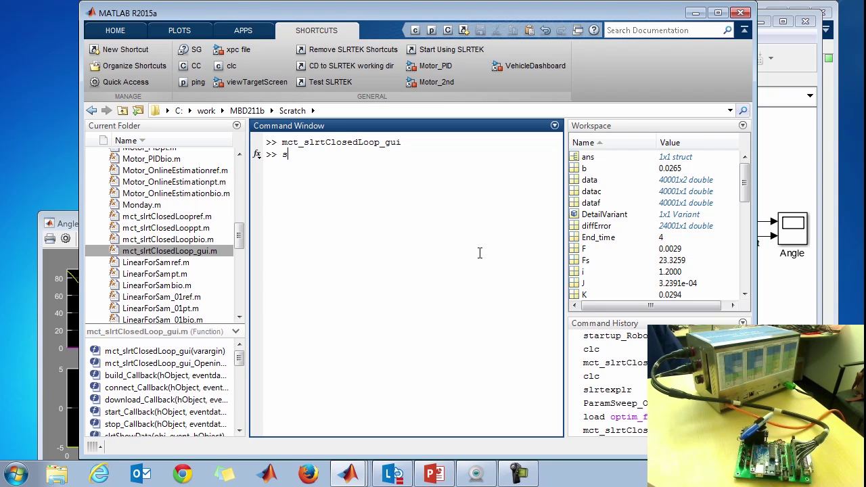
{"action": "key", "text": "Return"}
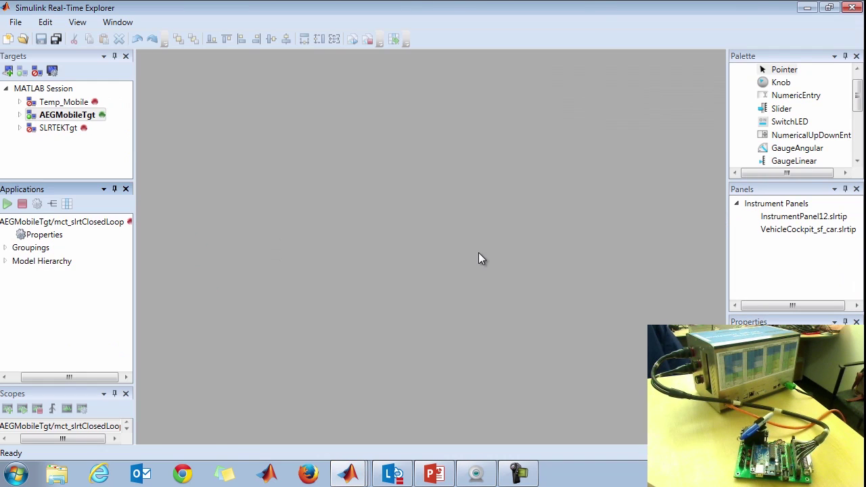
- Switch to the Motor_PID Simulink model and delete the source block feeding the sum block
{"action": "key", "text": "alt+Tab"}
{"action": "key", "text": "alt+Tab"}
{"action": "key", "text": "alt+Tab"}
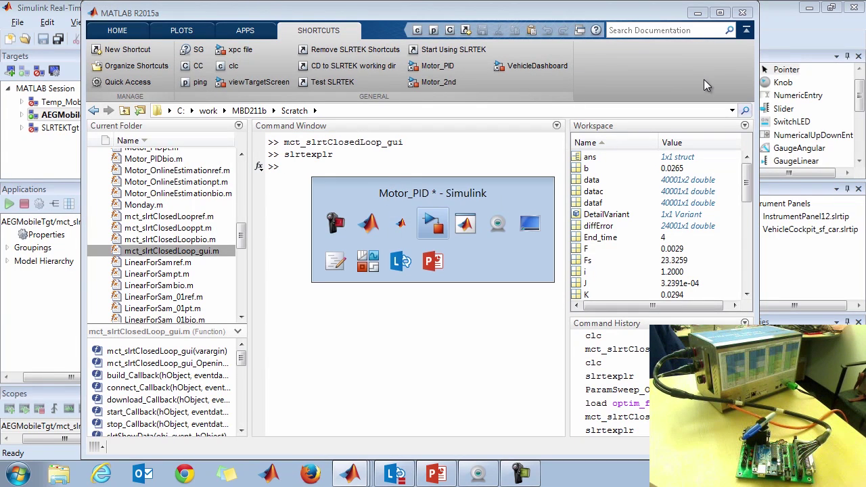
{"action": "key", "text": "alt+Tab"}
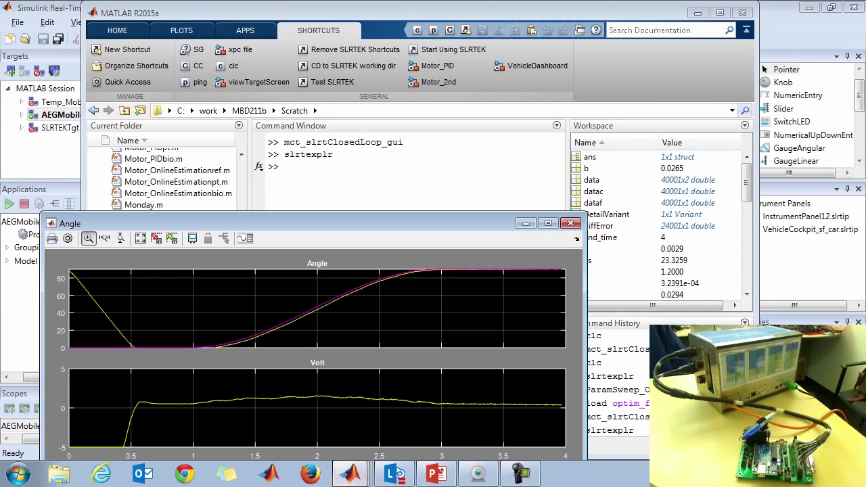
{"action": "left_click", "coordinate": [351, 475]}
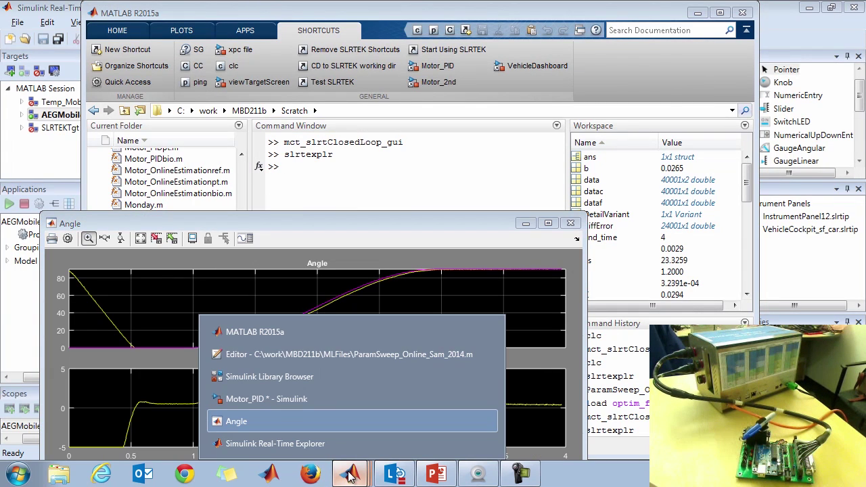
{"action": "left_click", "coordinate": [331, 399]}
{"action": "key", "text": "Delete"}
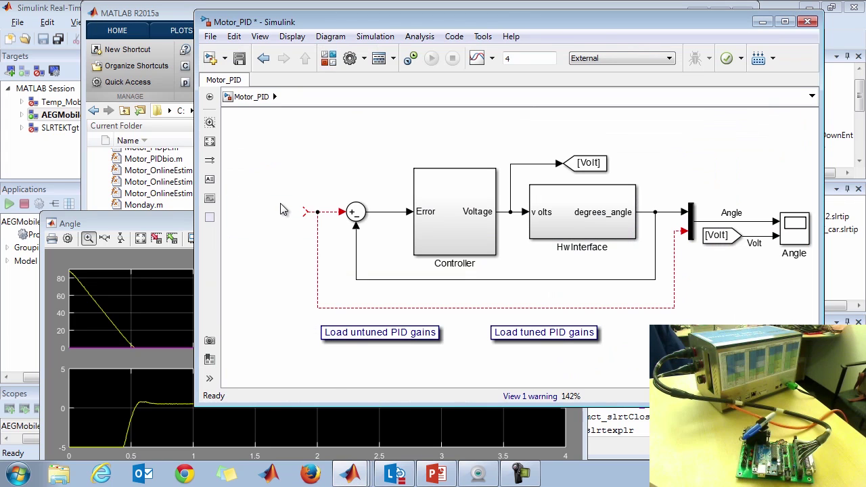
- Insert a Constant block from the Simulink Sources library as the reference input to the sum block
{"action": "left_click", "coordinate": [333, 59]}
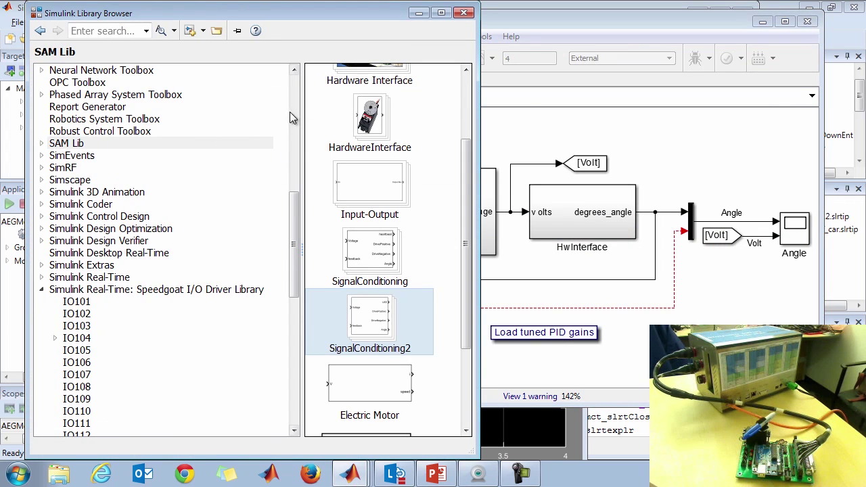
{"action": "scroll", "coordinate": [247, 139], "scroll_direction": "up", "scroll_amount": 10}
{"action": "left_click", "coordinate": [80, 228]}
{"action": "left_click", "coordinate": [371, 264]}
{"action": "left_click_drag", "start_coordinate": [371, 264], "coordinate": [276, 215]}
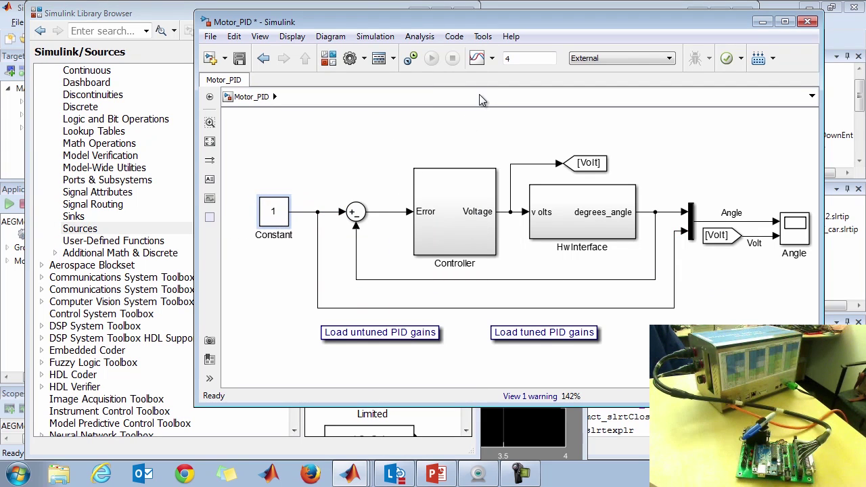
- Set the Motor_PID model's simulation stop time to inf and build the model for the target
{"action": "double_click", "coordinate": [522, 57]}
{"action": "left_click", "coordinate": [552, 125]}
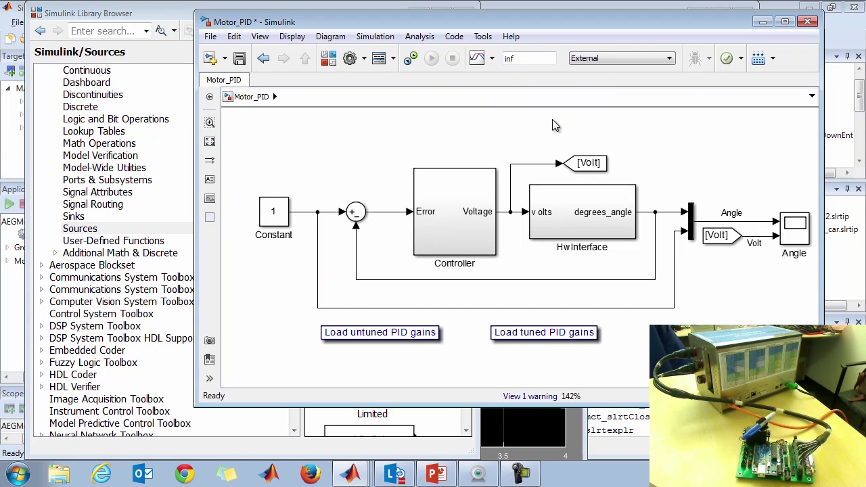
{"action": "left_click", "coordinate": [758, 60]}
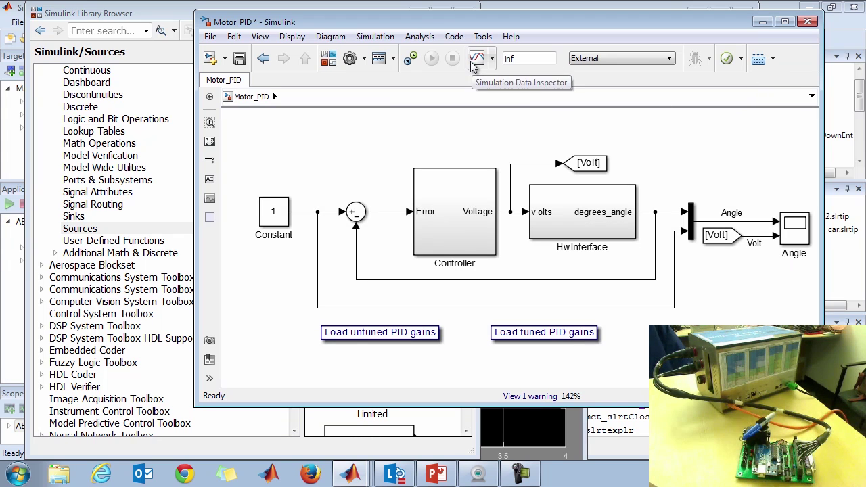
- Connect the Motor_PID model to the target in external mode and start running it
{"action": "left_click", "coordinate": [413, 60]}
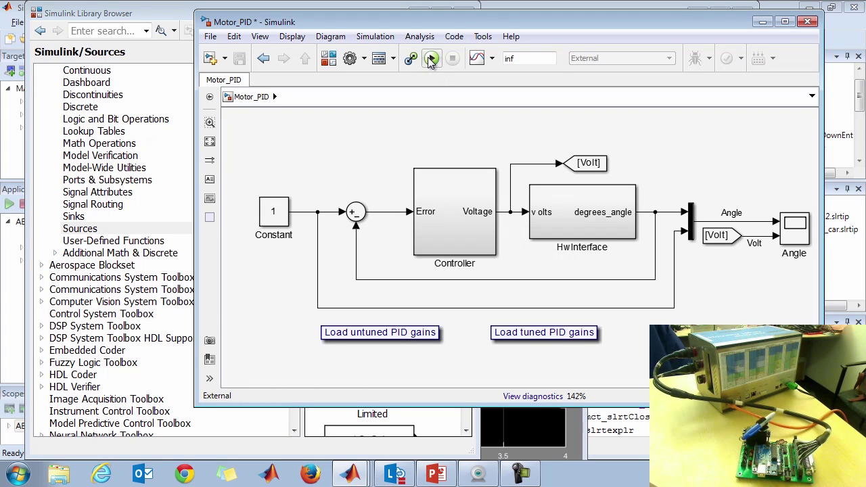
{"action": "left_click", "coordinate": [432, 60]}
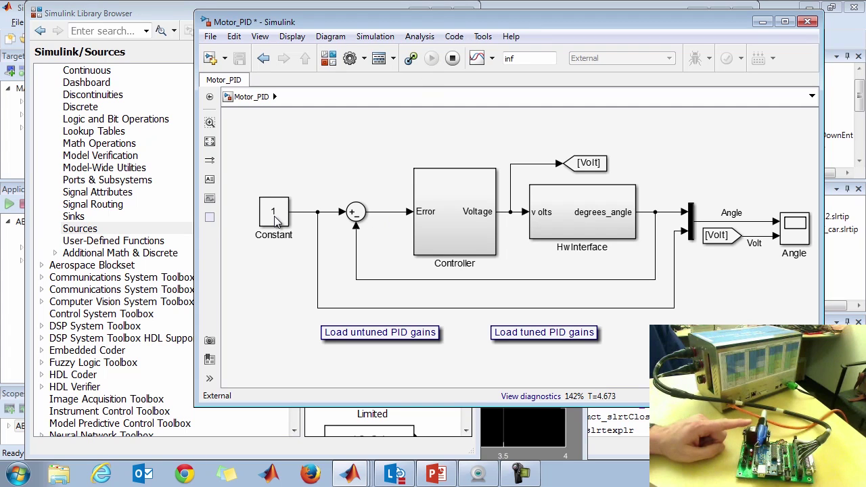
- Set the Constant block's value to 50 while the model runs on the target
{"action": "double_click", "coordinate": [276, 222]}
{"action": "right_click", "coordinate": [274, 216]}
{"action": "left_click", "coordinate": [519, 226]}
{"action": "type", "text": "50"}
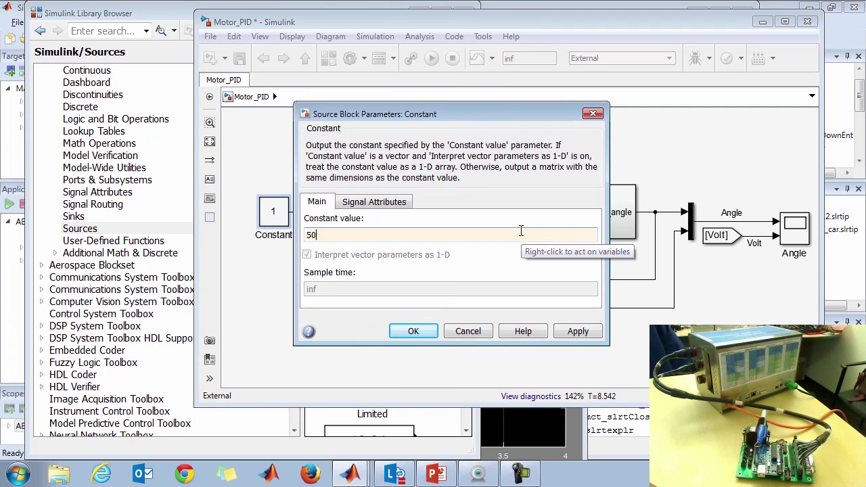
{"action": "key", "text": "Return"}
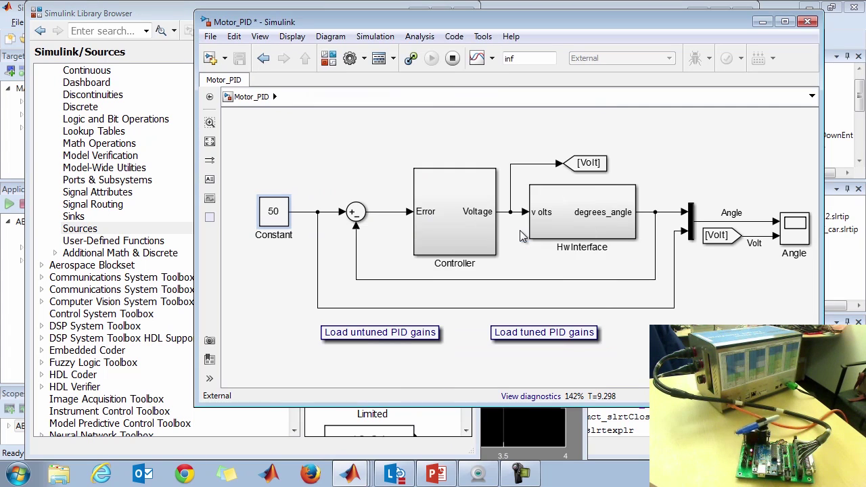
- Set the Constant block's value to 20 while the model runs on the target
{"action": "double_click", "coordinate": [276, 212]}
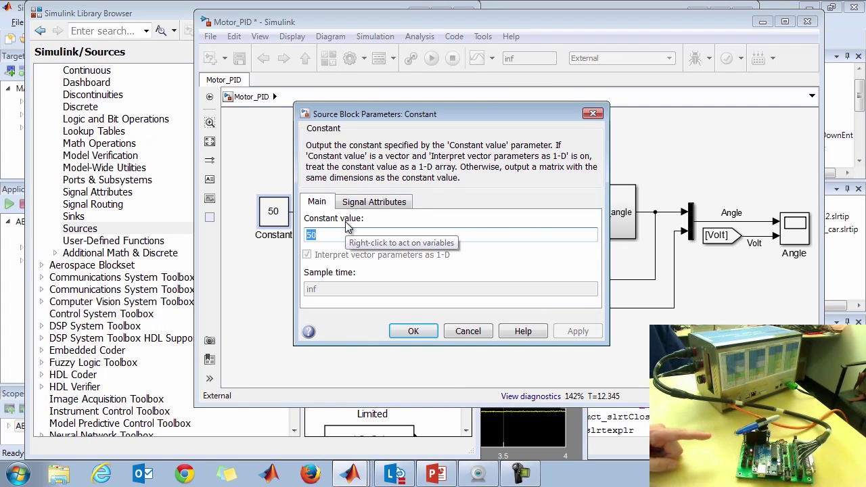
{"action": "type", "text": "2"}
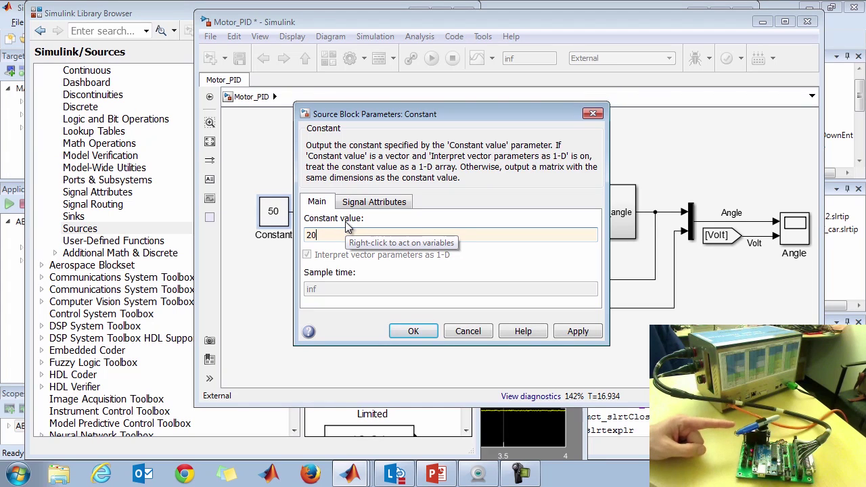
{"action": "key", "text": "Return"}
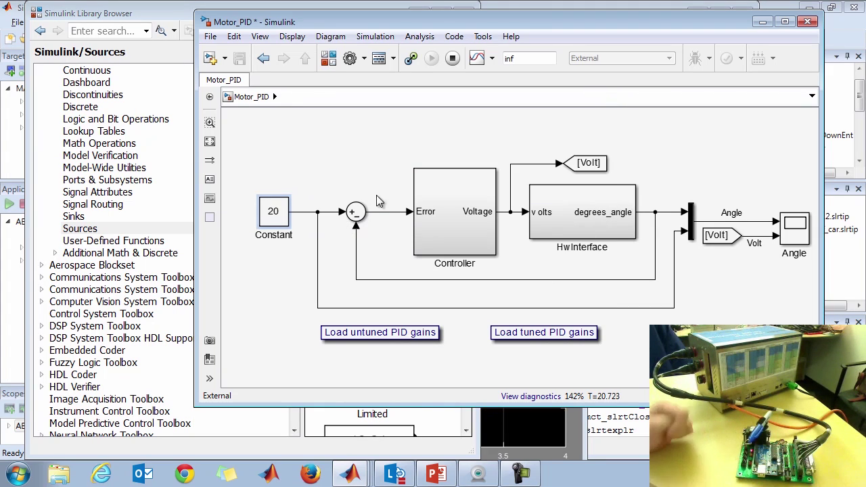
- Disconnect the Motor_PID model from the target and switch to Simulink Real-Time Explorer
{"action": "left_click", "coordinate": [413, 60]}
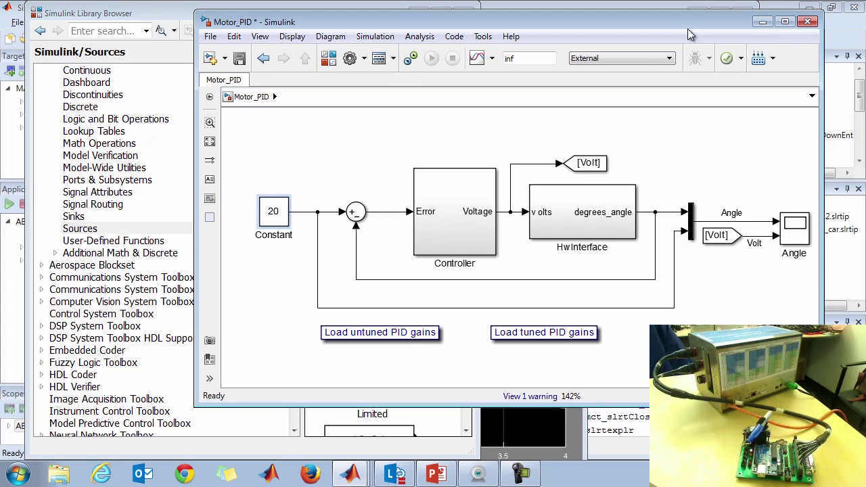
{"action": "mouse_move", "coordinate": [362, 479]}
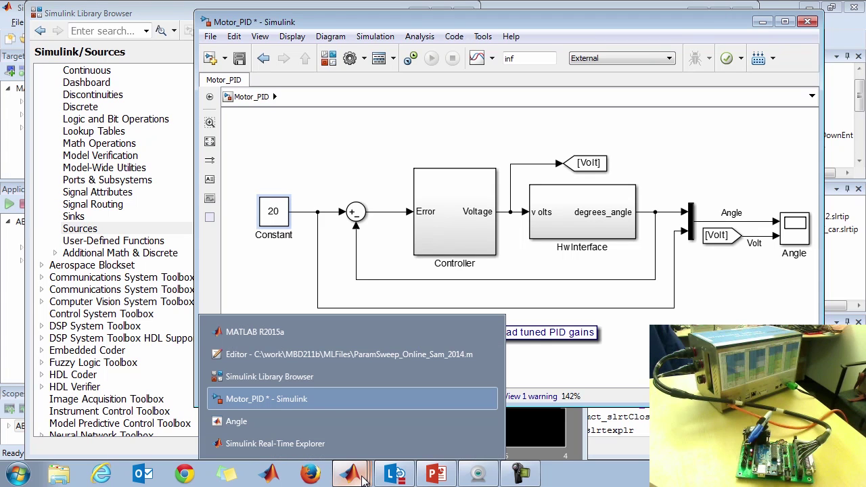
{"action": "left_click", "coordinate": [359, 445]}
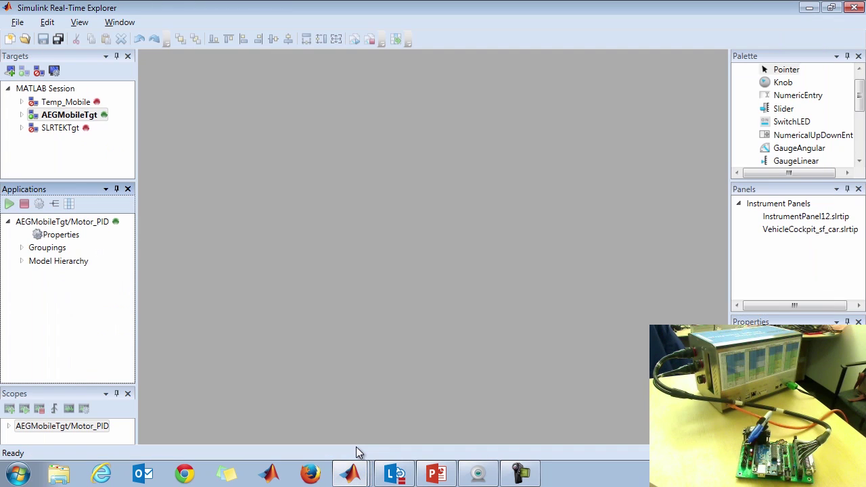
- Create a new instrument panel in C:\work\MBD211b\Scratch, keeping the proposed name
{"action": "right_click", "coordinate": [776, 210]}
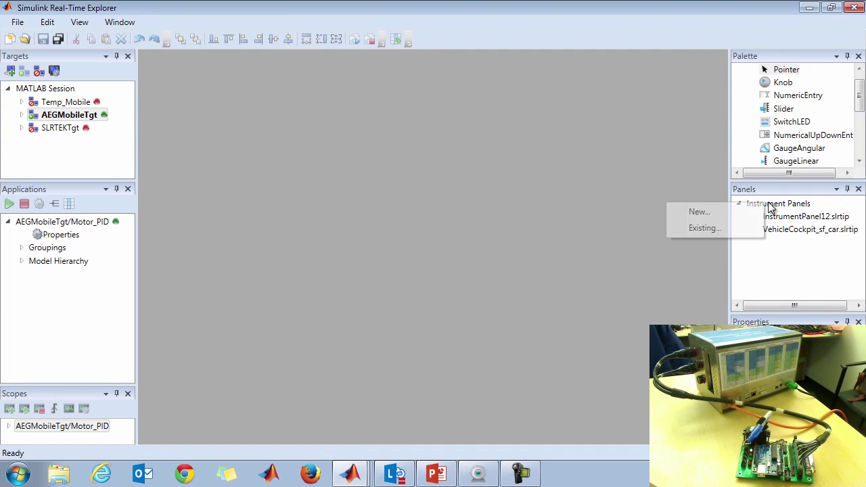
{"action": "left_click", "coordinate": [718, 212]}
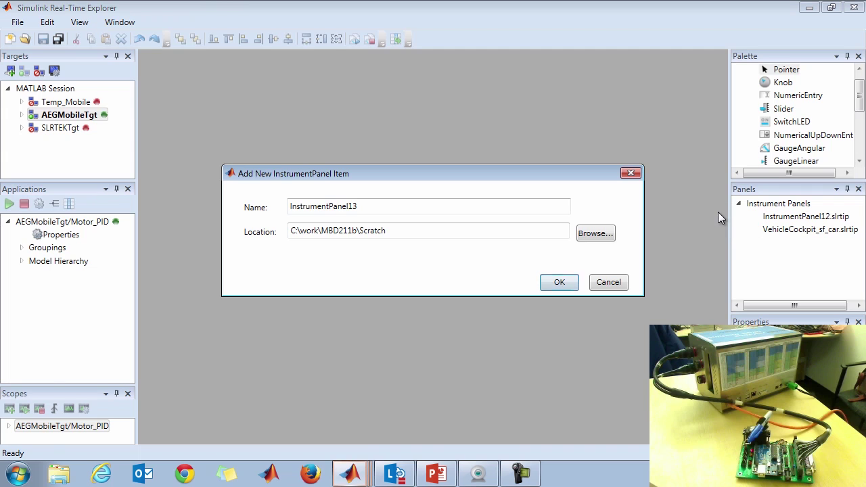
{"action": "left_click", "coordinate": [558, 282]}
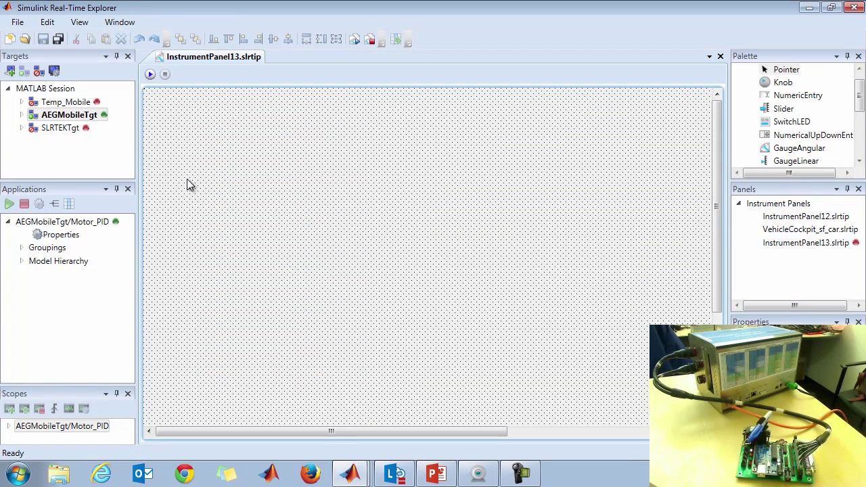
- Show the signals of HwInterface's SignalConditioning2 subsystem and dock their list below the instrument panel
{"action": "left_click", "coordinate": [23, 263]}
{"action": "left_click", "coordinate": [34, 274]}
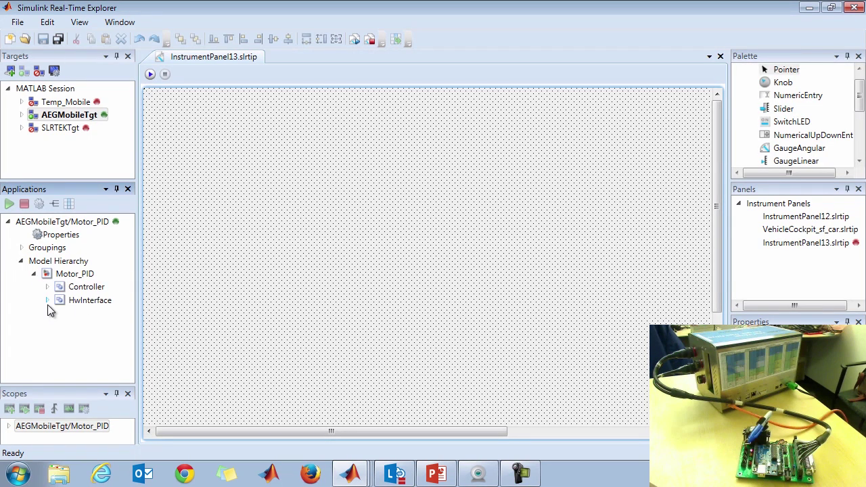
{"action": "left_click", "coordinate": [81, 298]}
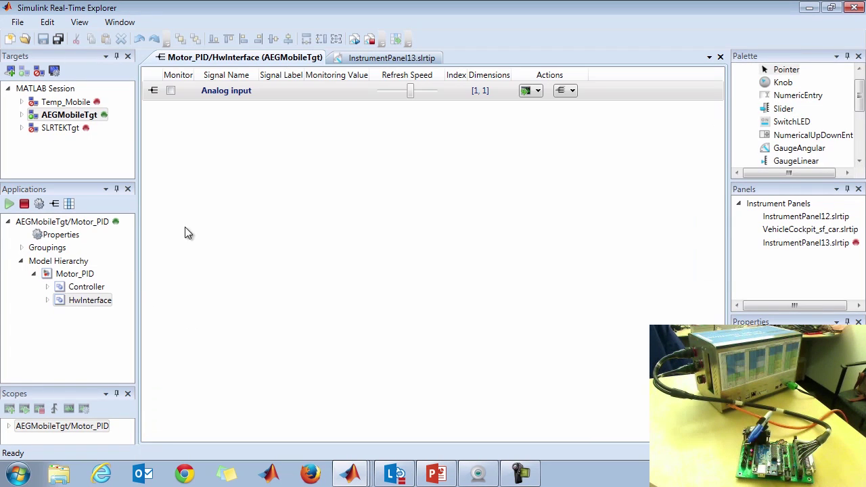
{"action": "left_click", "coordinate": [720, 57]}
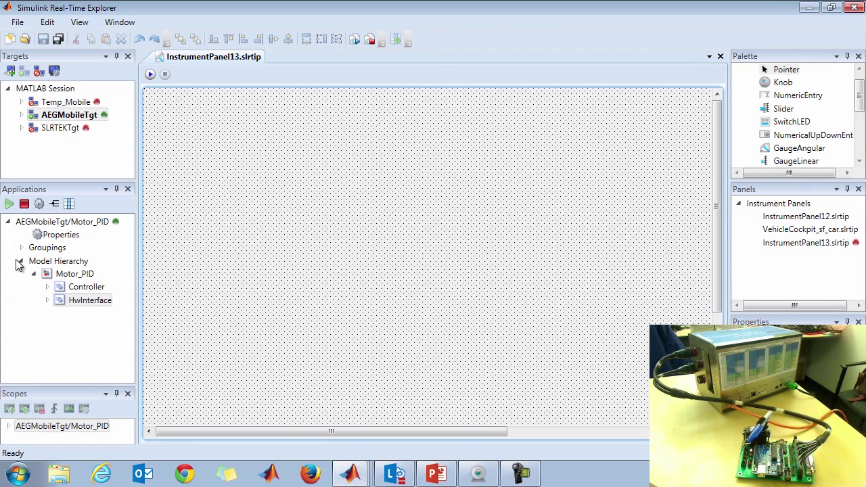
{"action": "left_click", "coordinate": [47, 300]}
{"action": "left_click", "coordinate": [110, 314]}
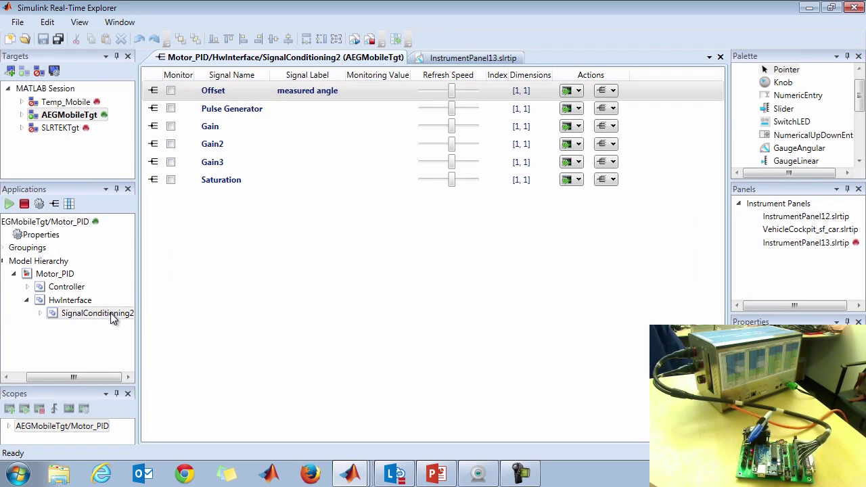
{"action": "left_click_drag", "start_coordinate": [345, 75], "coordinate": [441, 296]}
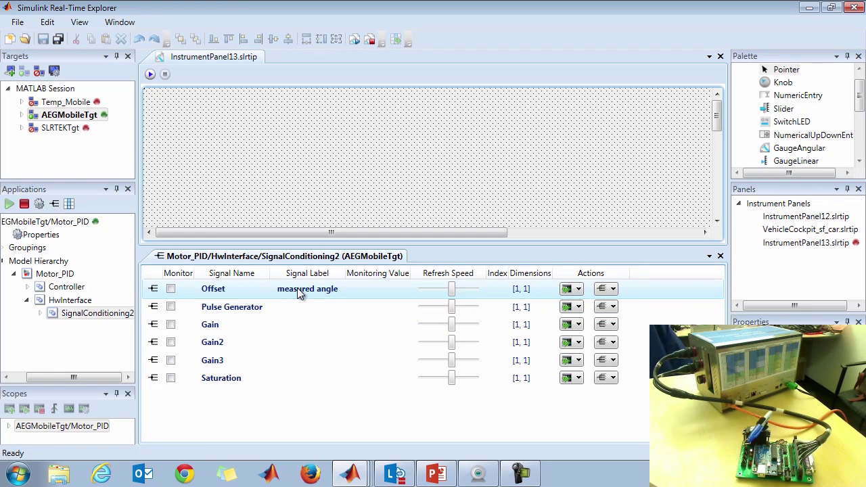
- Add an angular gauge to the instrument panel and bind it to the Offset signal labelled measured angle
{"action": "left_click_drag", "start_coordinate": [793, 155], "coordinate": [506, 178]}
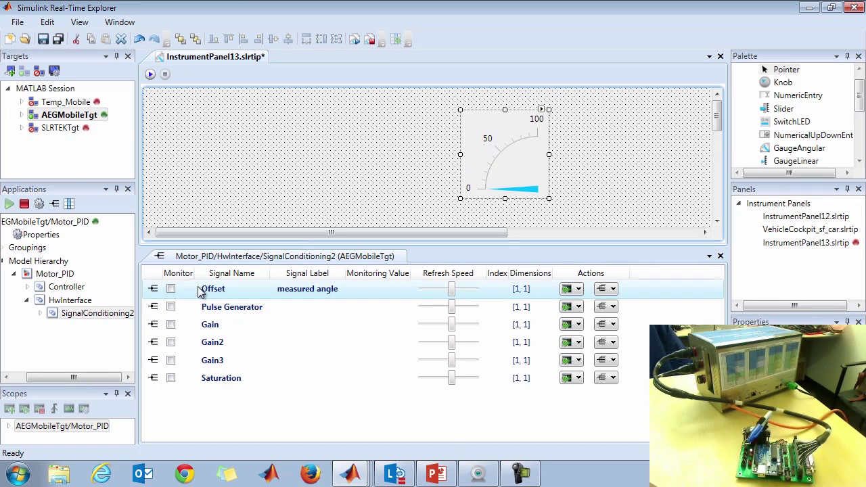
{"action": "left_click", "coordinate": [154, 290]}
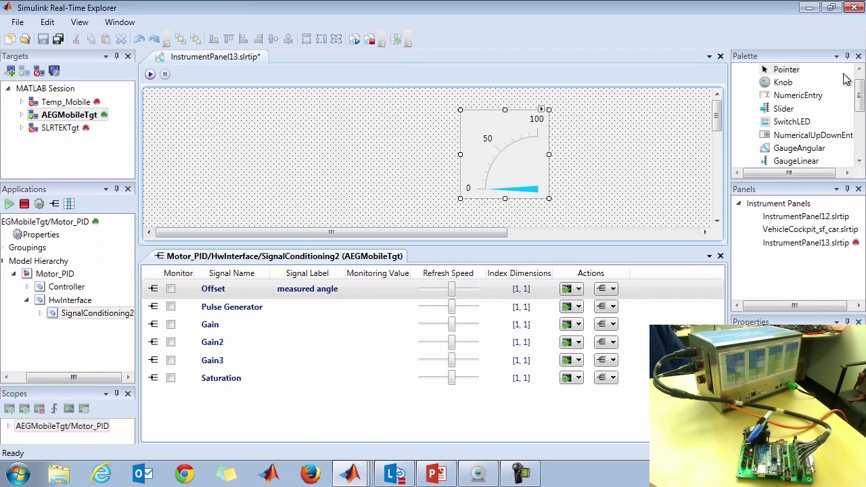
{"action": "left_click_drag", "start_coordinate": [804, 179], "coordinate": [810, 234]}
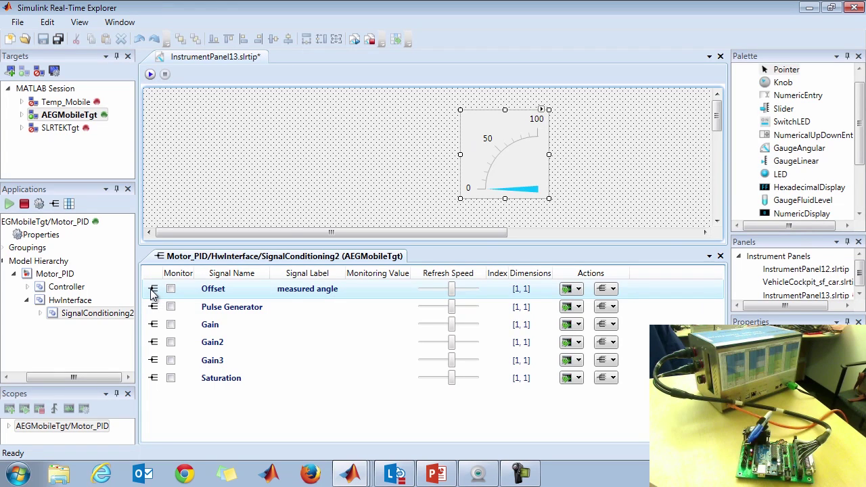
{"action": "left_click_drag", "start_coordinate": [153, 290], "coordinate": [512, 171]}
- Add a knob beside the gauge and bind it to the Constant block's Value parameter from the docked Motor_PID parameter list
{"action": "left_click_drag", "start_coordinate": [769, 83], "coordinate": [340, 174]}
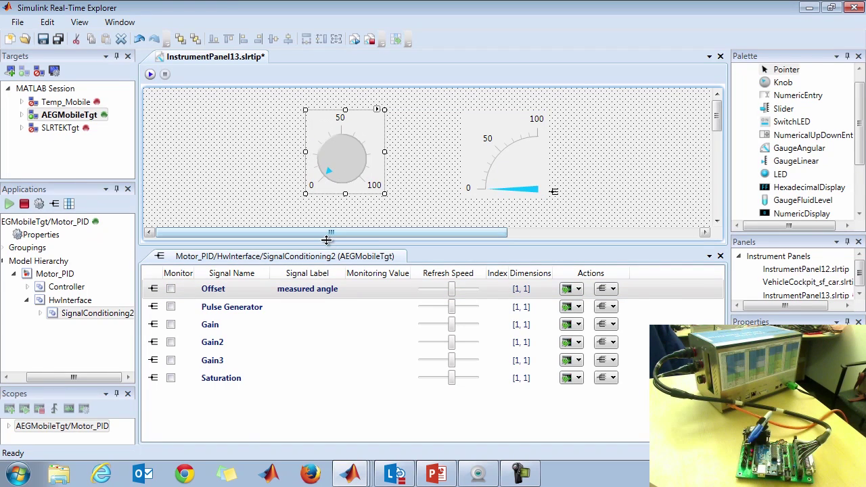
{"action": "left_click", "coordinate": [58, 274]}
{"action": "left_click", "coordinate": [69, 204]}
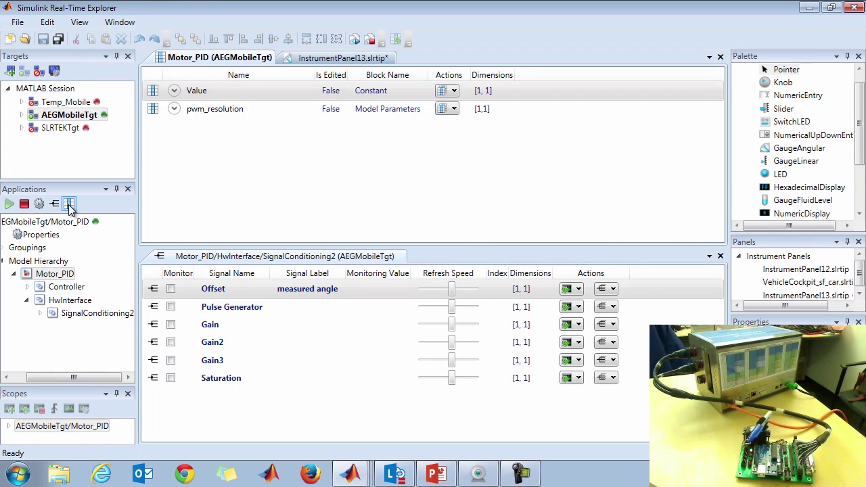
{"action": "left_click_drag", "start_coordinate": [215, 64], "coordinate": [432, 345]}
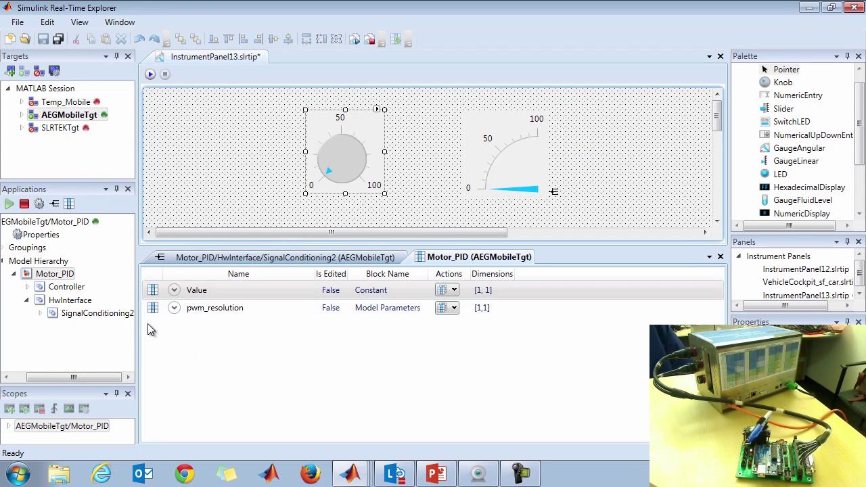
{"action": "left_click_drag", "start_coordinate": [153, 297], "coordinate": [351, 171]}
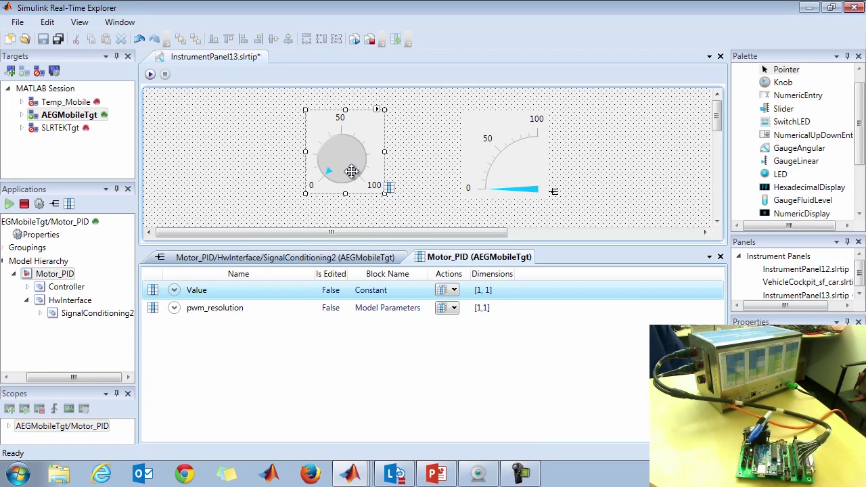
- Run the instrument panel, turn its knob to vary the motor's reference angle, and stop the panel
{"action": "left_click", "coordinate": [150, 74]}
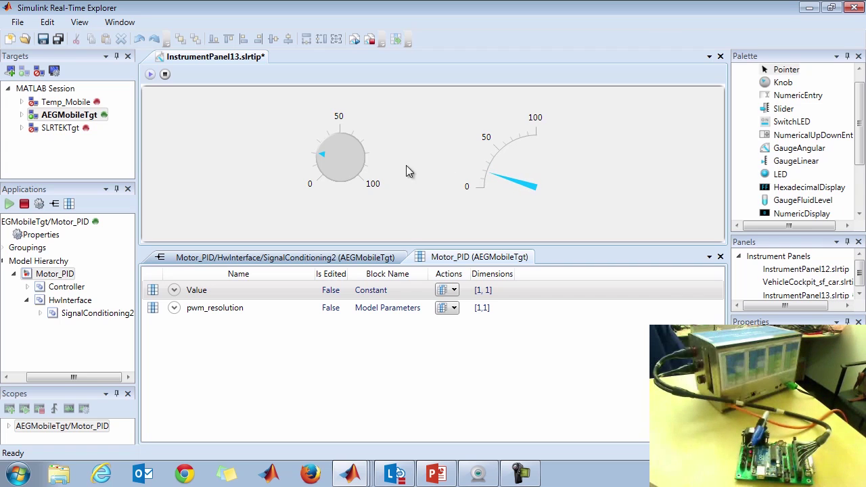
{"action": "left_click", "coordinate": [325, 157]}
{"action": "mouse_move", "coordinate": [324, 153]}
{"action": "left_mouse_down"}
{"action": "mouse_move", "coordinate": [335, 134]}
{"action": "mouse_move", "coordinate": [320, 149]}
{"action": "mouse_move", "coordinate": [333, 134]}
{"action": "mouse_move", "coordinate": [320, 168]}
{"action": "mouse_move", "coordinate": [359, 157]}
{"action": "mouse_move", "coordinate": [360, 183]}
{"action": "mouse_move", "coordinate": [359, 155]}
{"action": "mouse_move", "coordinate": [321, 157]}
{"action": "mouse_move", "coordinate": [333, 125]}
{"action": "mouse_move", "coordinate": [345, 123]}
{"action": "mouse_move", "coordinate": [354, 139]}
{"action": "mouse_move", "coordinate": [315, 160]}
{"action": "mouse_move", "coordinate": [332, 136]}
{"action": "mouse_move", "coordinate": [324, 159]}
{"action": "left_mouse_up"}
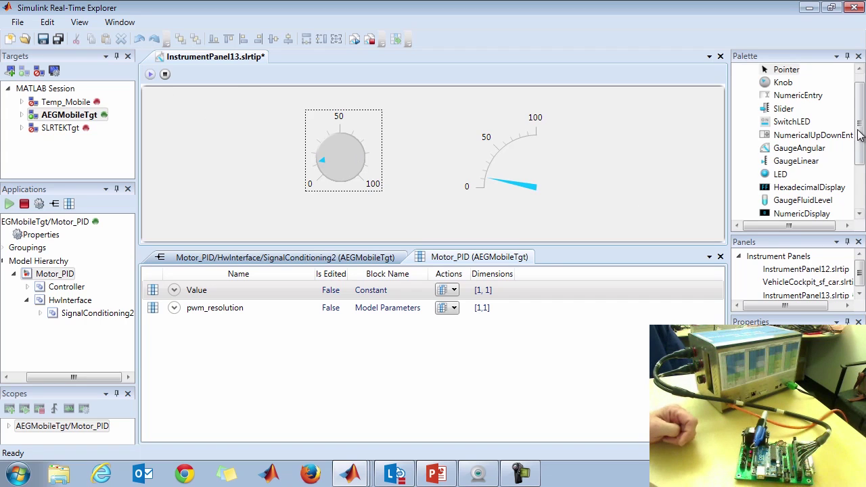
{"action": "left_click_drag", "start_coordinate": [859, 132], "coordinate": [859, 175]}
{"action": "scroll", "coordinate": [795, 142], "scroll_direction": "up", "scroll_amount": 5}
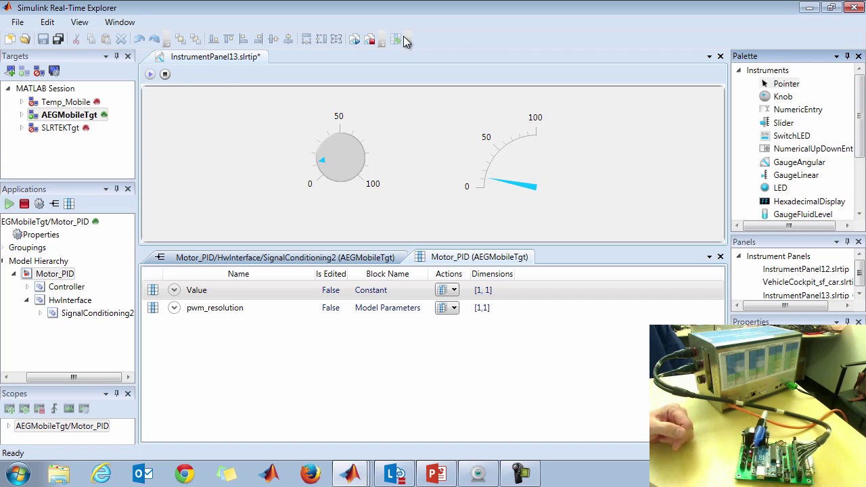
{"action": "left_click", "coordinate": [165, 75]}
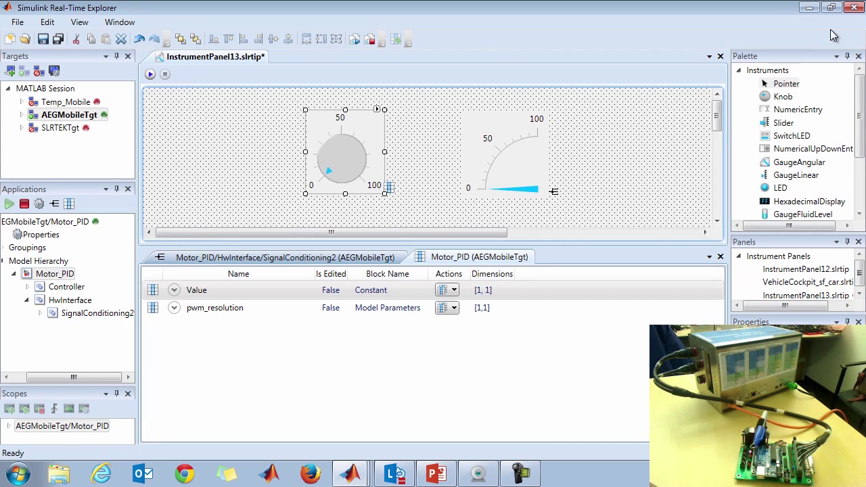
- Switch to MATLAB, open the VehicleDashboard model sf_car_with_Simulink_RealTime_Explorer, build it for the real-time target, and close the model
{"action": "left_click", "coordinate": [808, 8]}
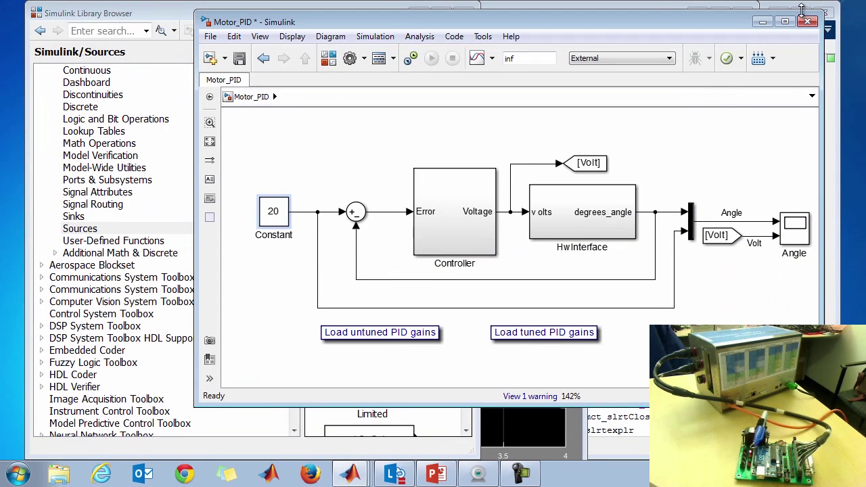
{"action": "left_click", "coordinate": [761, 26]}
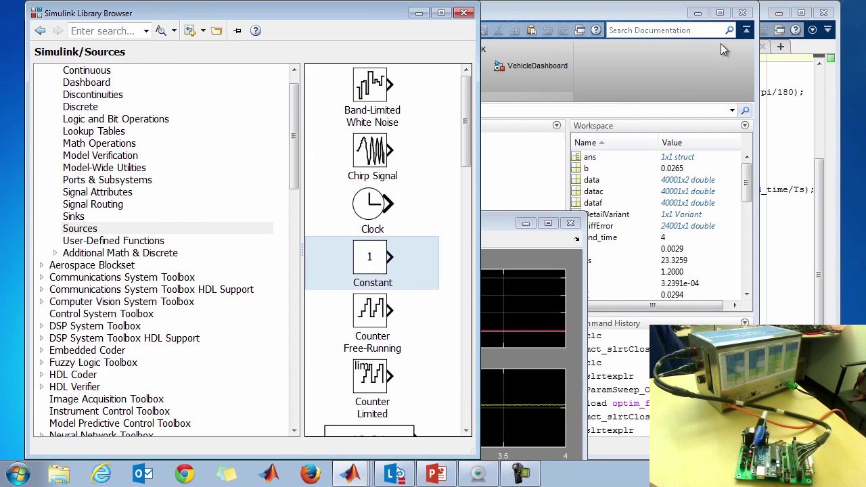
{"action": "left_click", "coordinate": [596, 80]}
{"action": "left_click", "coordinate": [508, 67]}
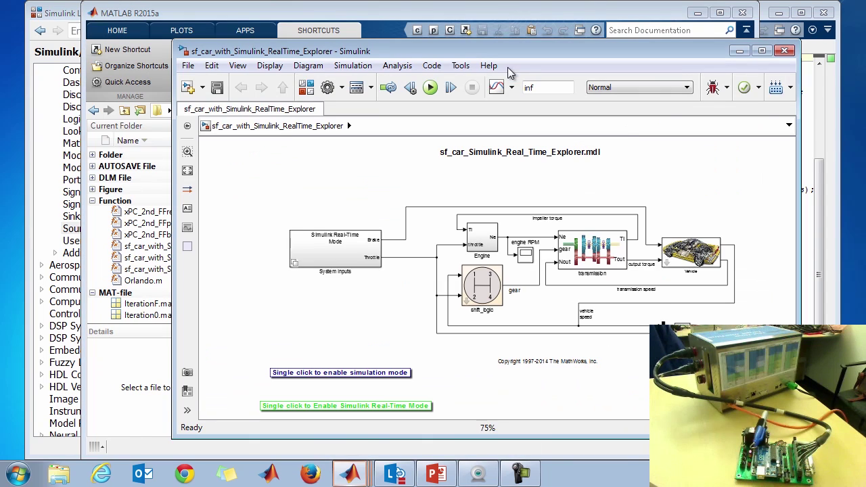
{"action": "left_click", "coordinate": [775, 88]}
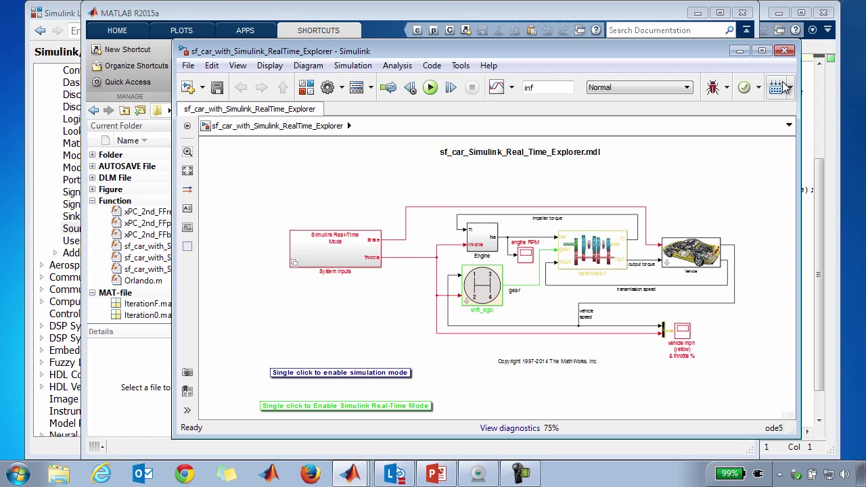
{"action": "left_click", "coordinate": [783, 52]}
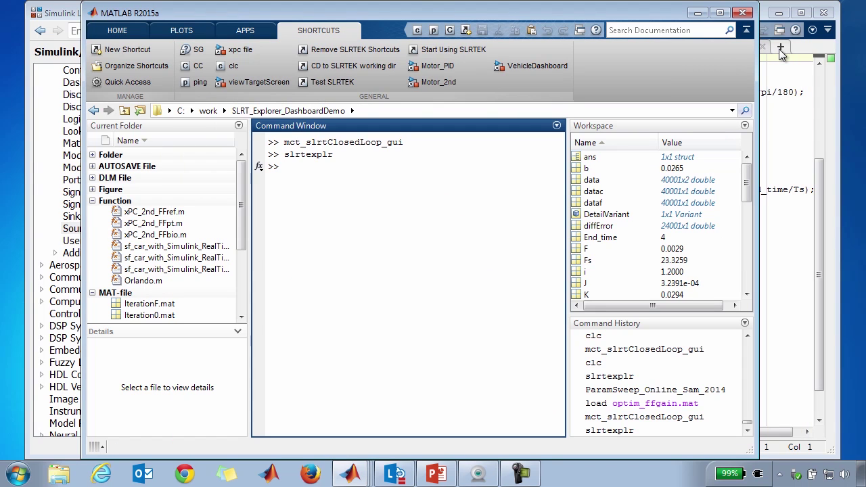
- Switch back to Simulink Real-Time Explorer and open the existing VehicleCockpit_sf_car.slrtip instrument panel
{"action": "mouse_move", "coordinate": [351, 474]}
{"action": "left_click", "coordinate": [347, 445]}
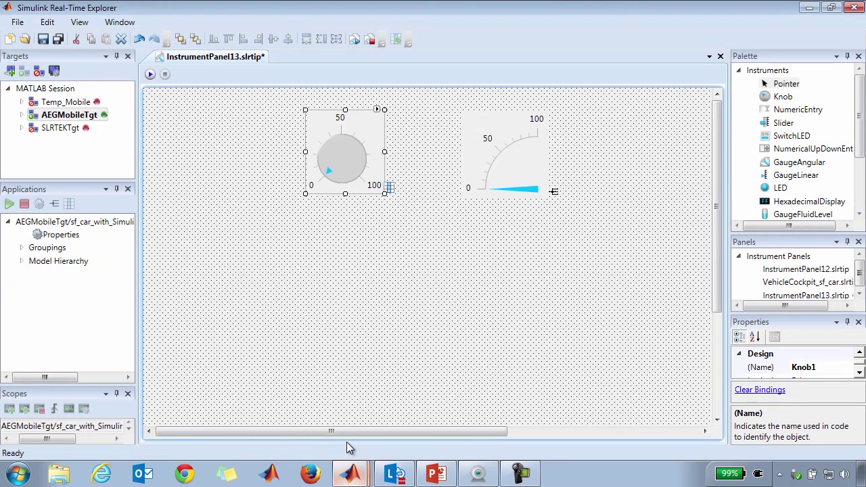
{"action": "right_click", "coordinate": [778, 284]}
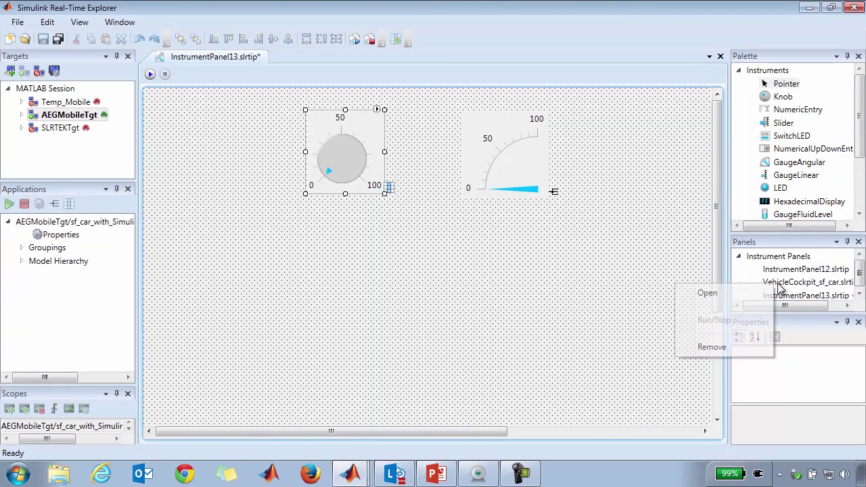
{"action": "left_click", "coordinate": [706, 294]}
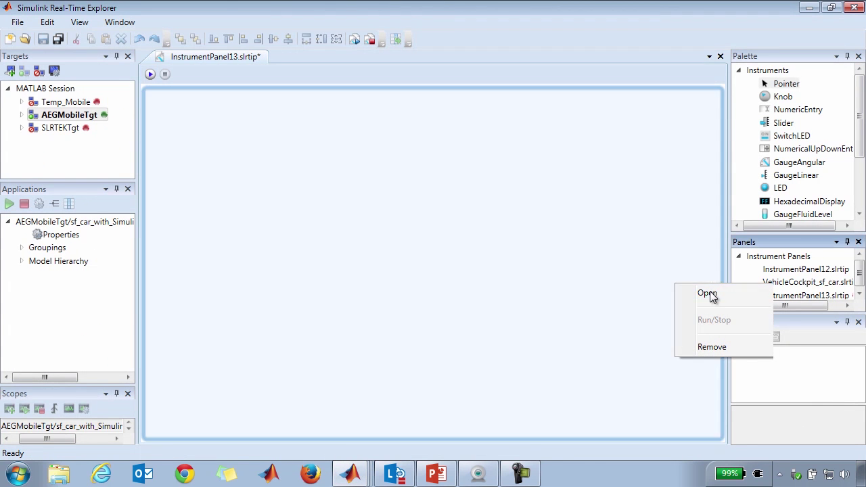
- Close the Targets, Applications, Scopes, Palette, Panels and Properties panes to give the vehicle cockpit the full window
{"action": "left_click", "coordinate": [127, 56]}
{"action": "left_click", "coordinate": [127, 56]}
{"action": "left_click", "coordinate": [127, 57]}
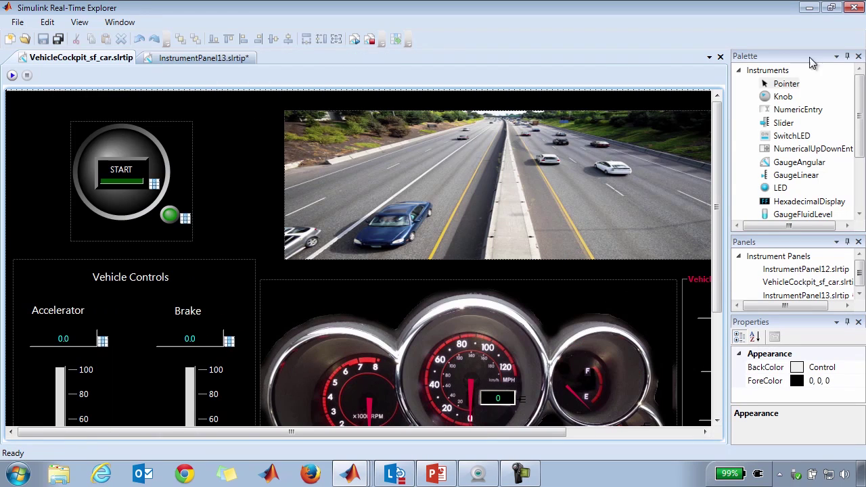
{"action": "left_click", "coordinate": [858, 56]}
{"action": "left_click", "coordinate": [857, 56]}
{"action": "left_click", "coordinate": [858, 56]}
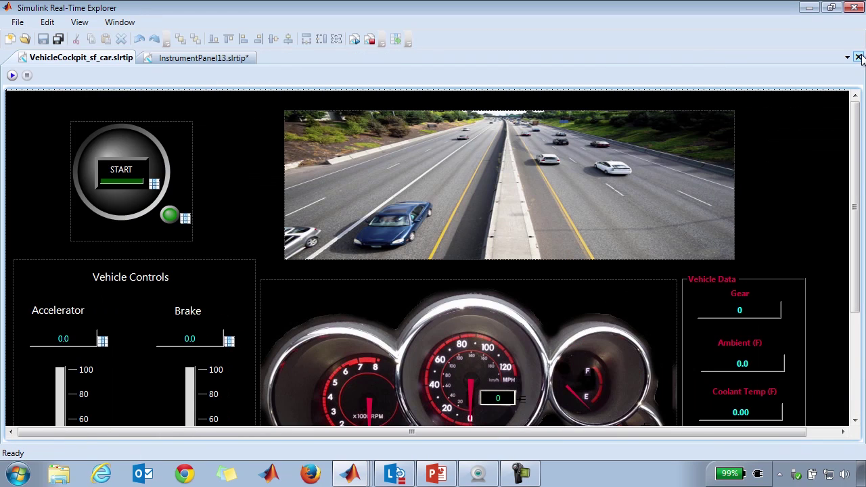
- Run the vehicle cockpit panel and switch its START control on and off again
{"action": "left_click_drag", "start_coordinate": [856, 215], "coordinate": [857, 237]}
{"action": "left_click", "coordinate": [114, 141]}
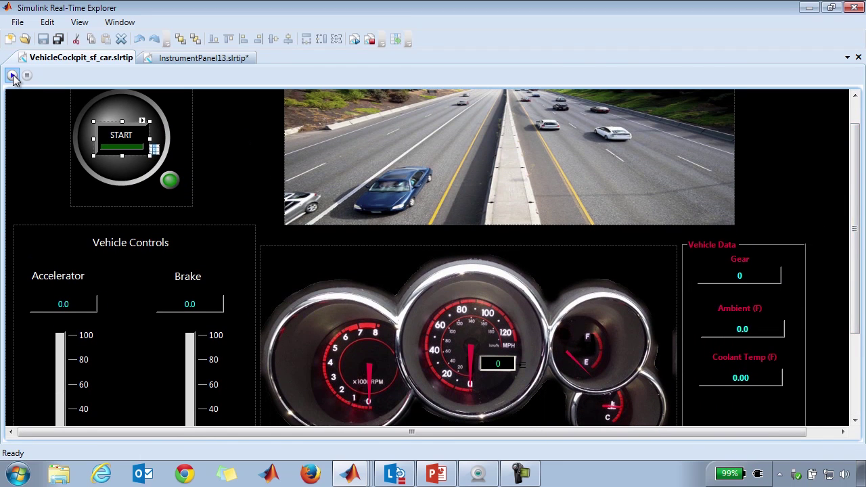
{"action": "left_click", "coordinate": [12, 75]}
{"action": "left_click", "coordinate": [127, 173]}
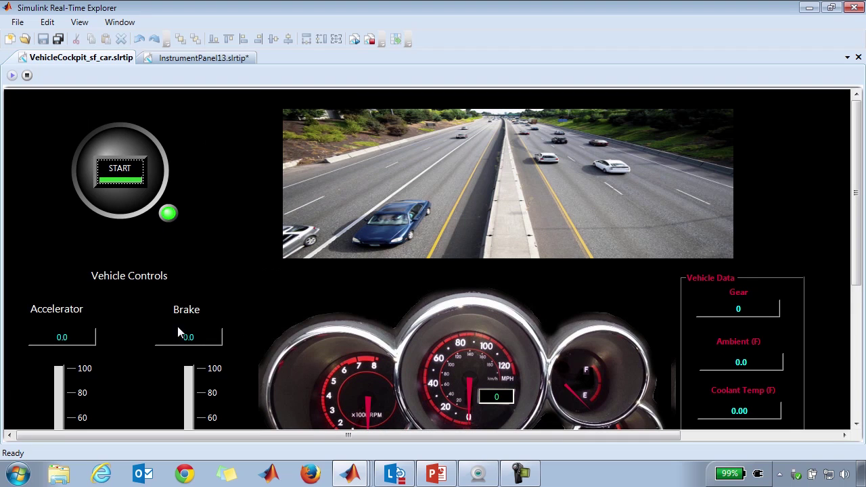
{"action": "left_click", "coordinate": [125, 168]}
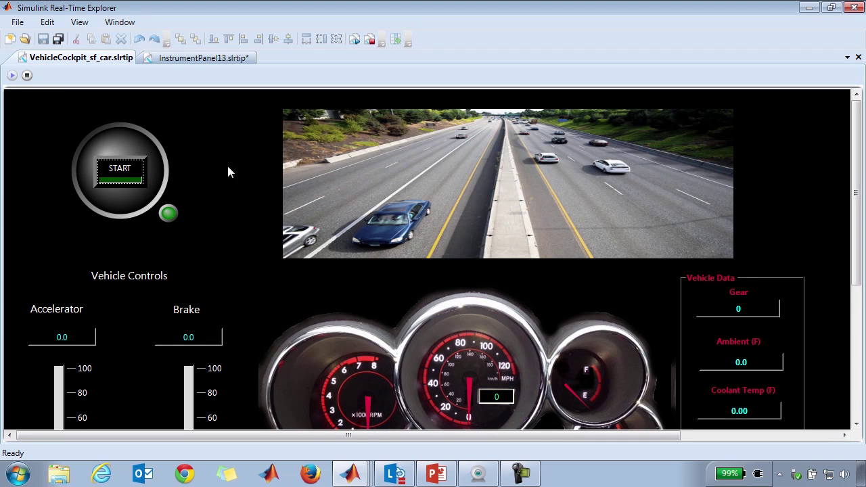
- Bring back the Applications pane to start the sf_car application, hide the pane, and switch on the cockpit's START control
{"action": "left_click", "coordinate": [79, 22]}
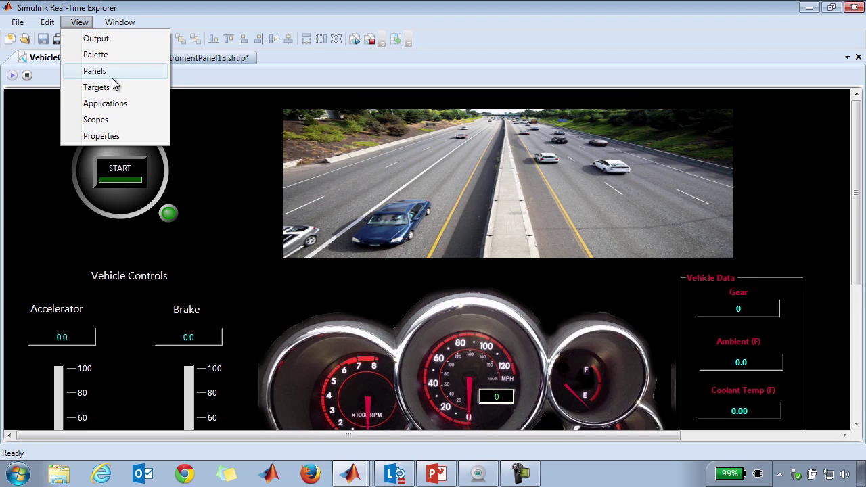
{"action": "left_click", "coordinate": [119, 108]}
{"action": "left_click", "coordinate": [35, 88]}
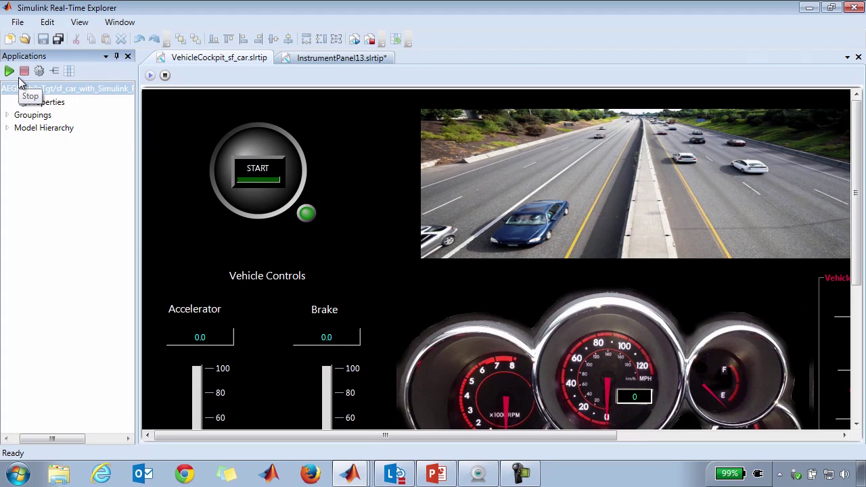
{"action": "left_click", "coordinate": [9, 72]}
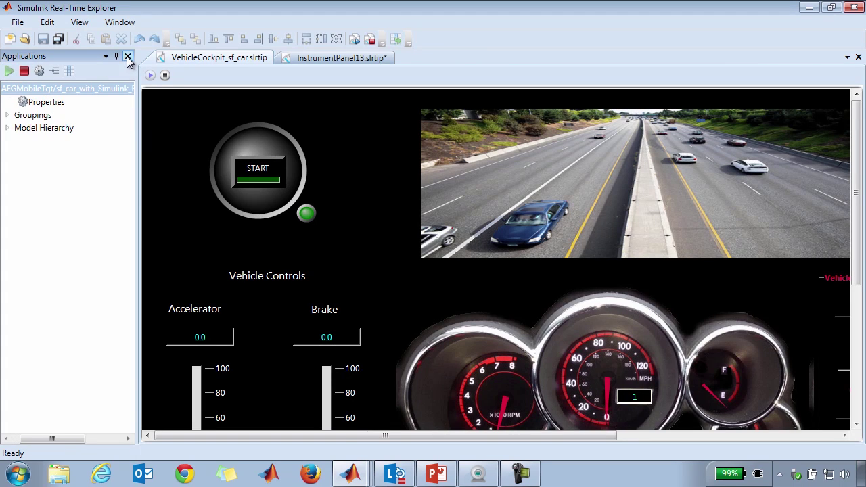
{"action": "left_click", "coordinate": [128, 56]}
{"action": "left_click", "coordinate": [121, 178]}
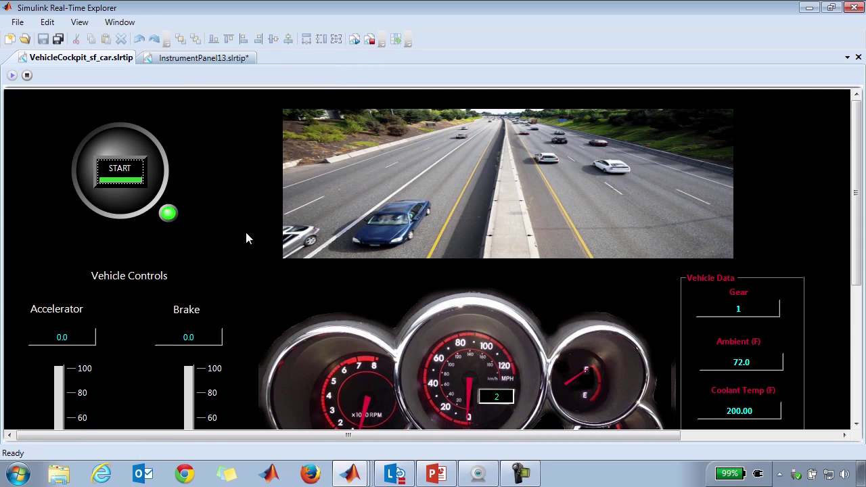
- Raise the cockpit's Accelerator slider to about 52.7 and return it to 0
{"action": "left_click_drag", "start_coordinate": [856, 193], "coordinate": [856, 231]}
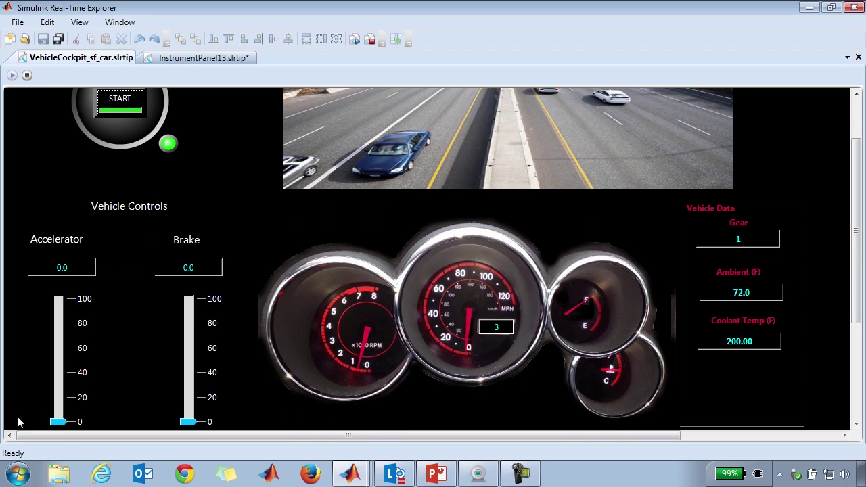
{"action": "left_click_drag", "start_coordinate": [59, 422], "coordinate": [60, 355]}
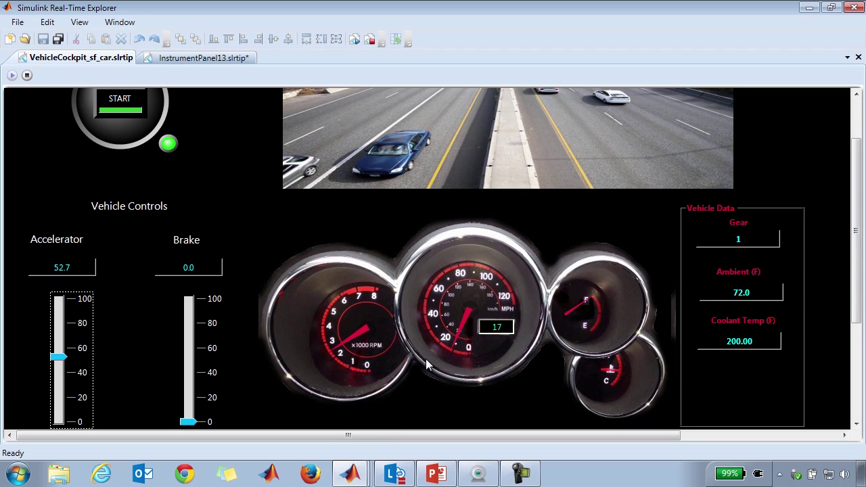
{"action": "left_click_drag", "start_coordinate": [59, 357], "coordinate": [126, 449]}
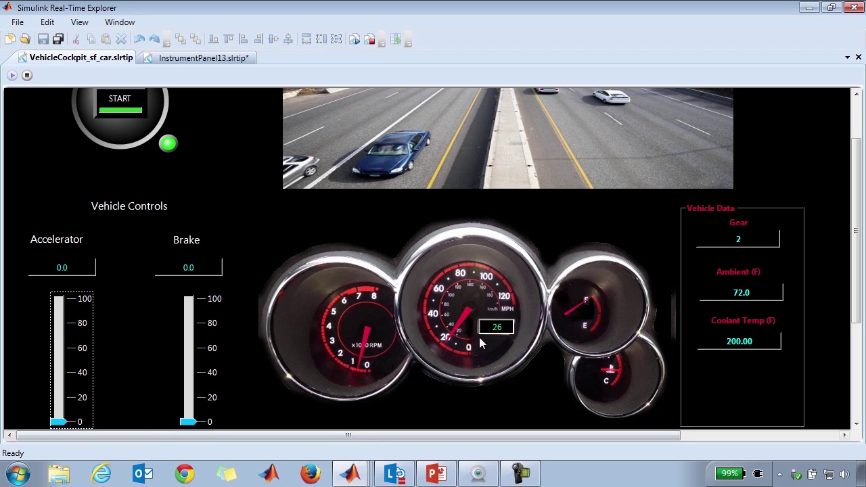
- Apply the cockpit's Brake slider to about 62.1 and release it to 0
{"action": "left_click_drag", "start_coordinate": [195, 422], "coordinate": [190, 346]}
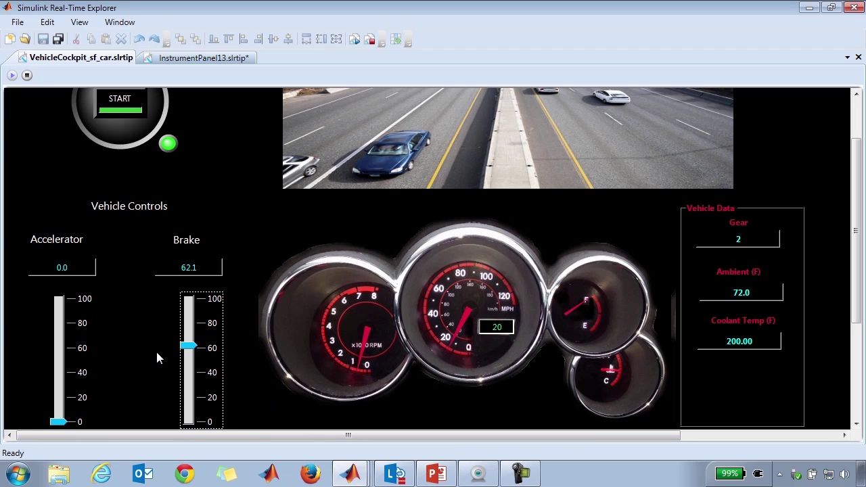
{"action": "left_click_drag", "start_coordinate": [188, 348], "coordinate": [190, 422]}
{"action": "mouse_move", "coordinate": [857, 281]}
{"action": "left_mouse_down"}
{"action": "mouse_move", "coordinate": [863, 342]}
{"action": "mouse_move", "coordinate": [861, 266]}
{"action": "mouse_move", "coordinate": [860, 286]}
{"action": "left_mouse_up"}
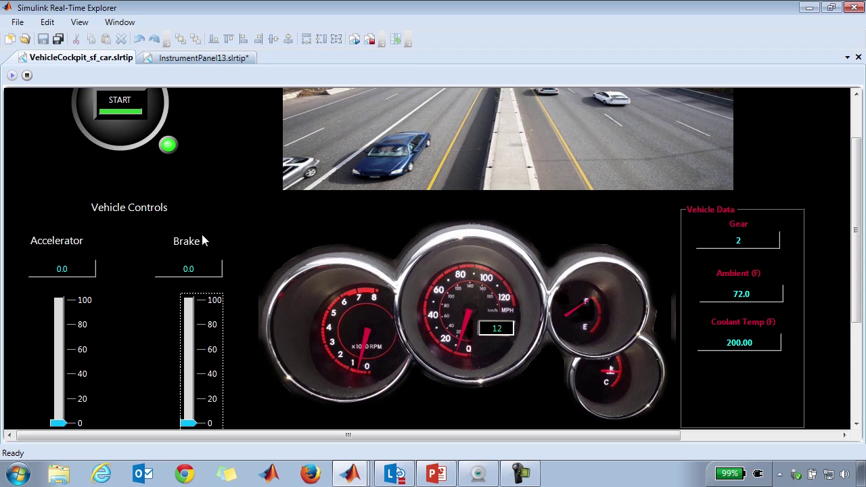
- Close Simulink Real-Time Explorer without saving the changes to InstrumentPanel13.slrtip
{"action": "left_click", "coordinate": [27, 78]}
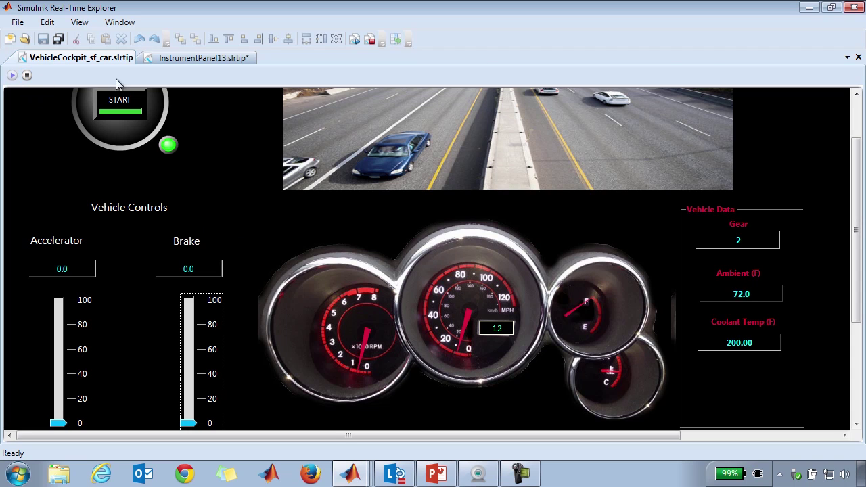
{"action": "left_click", "coordinate": [852, 9]}
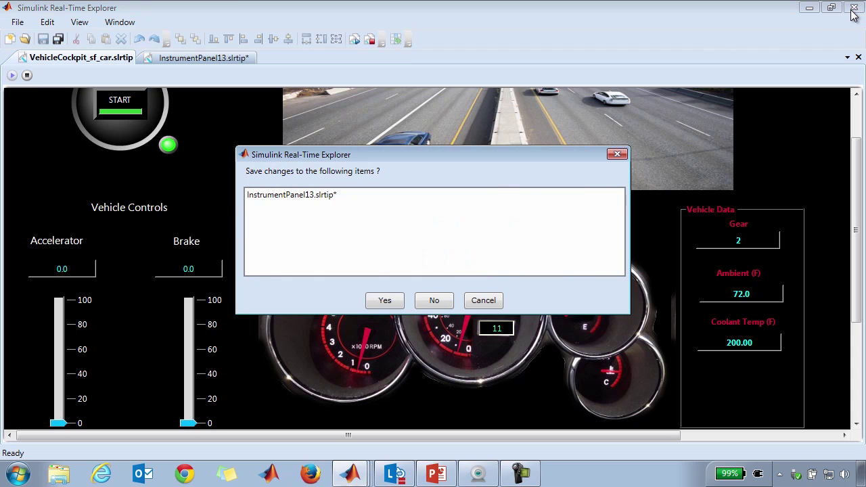
{"action": "left_click", "coordinate": [432, 300]}
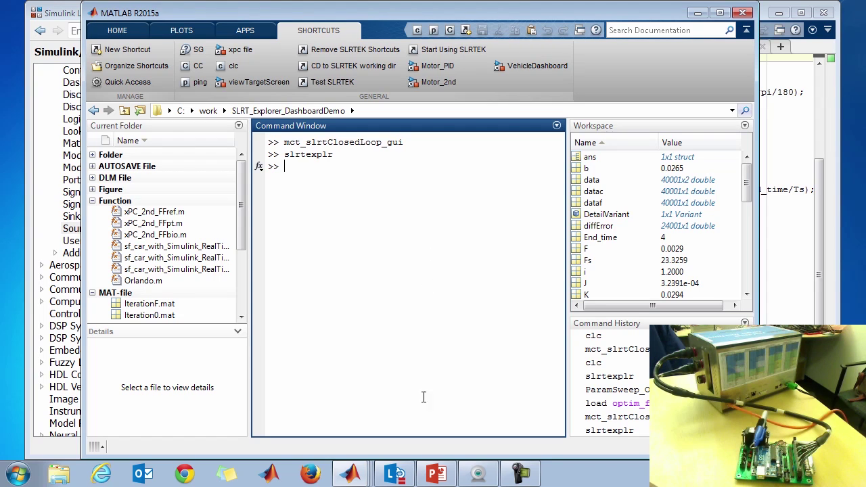
- Open the xPC_2nd_FF model with the Motor_2nd shortcut and build it for the real-time target
{"action": "left_click", "coordinate": [469, 198]}
{"action": "left_click", "coordinate": [439, 81]}
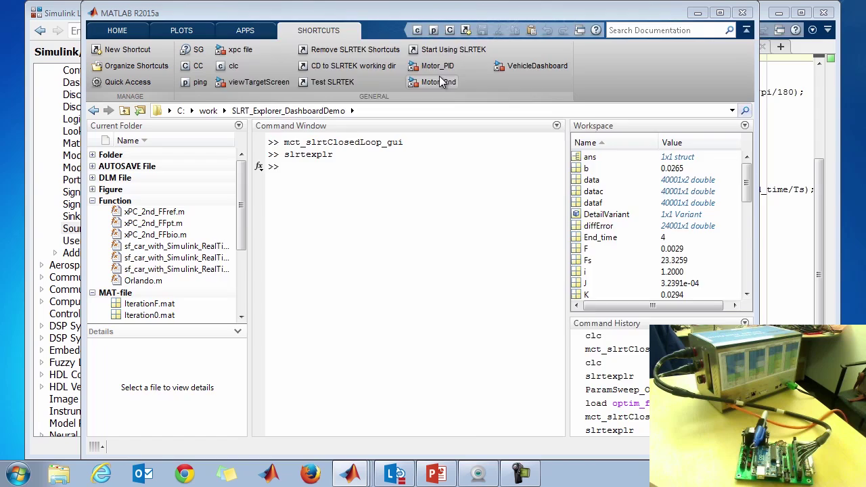
{"action": "left_click_drag", "start_coordinate": [704, 34], "coordinate": [697, 37]}
{"action": "left_click", "coordinate": [775, 74]}
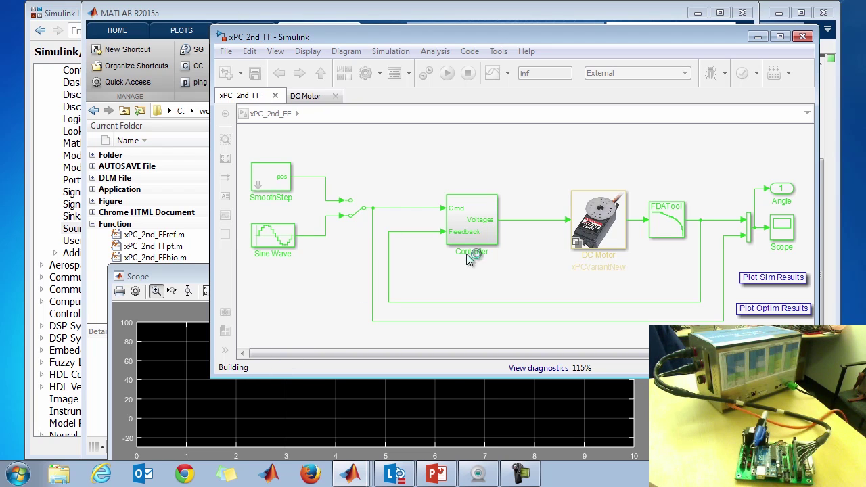
- Examine the Controller subsystem of xPC_2nd_FF and the derivative and gain blocks inside its Feedforward subsystem
{"action": "double_click", "coordinate": [491, 215]}
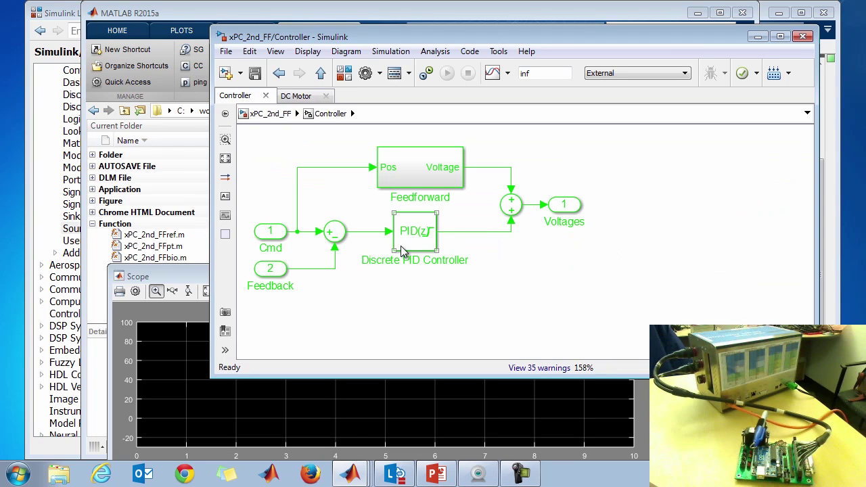
{"action": "left_click", "coordinate": [446, 172]}
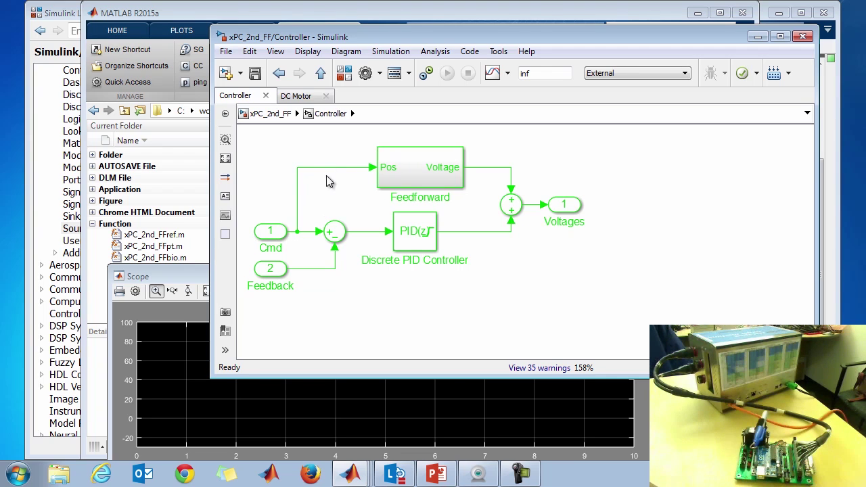
{"action": "double_click", "coordinate": [434, 158]}
{"action": "left_click", "coordinate": [506, 173]}
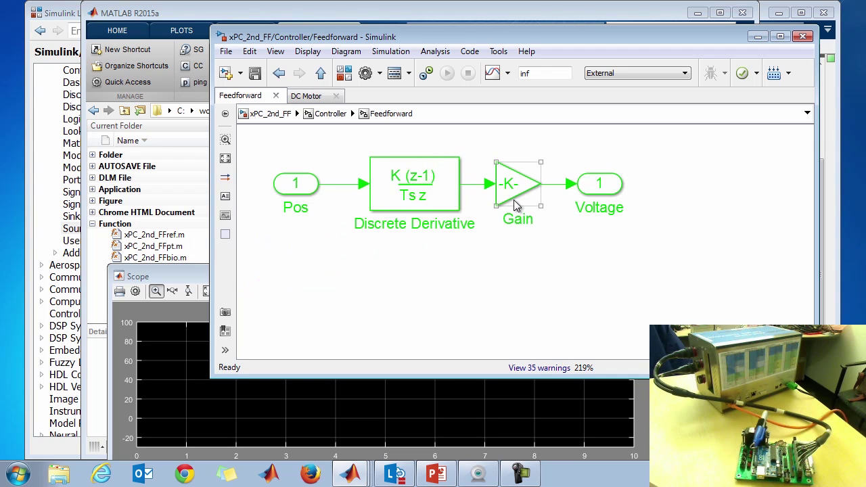
{"action": "left_click", "coordinate": [491, 188]}
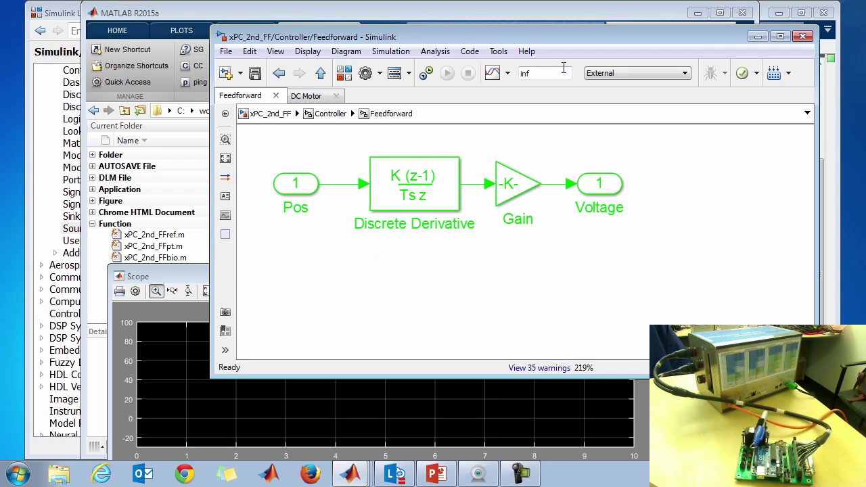
- Connect xPC_2nd_FF to the real-time target, start the run and check the command and feedback traces in the Scope
{"action": "left_click", "coordinate": [425, 73]}
{"action": "left_click", "coordinate": [448, 74]}
{"action": "left_click", "coordinate": [178, 276]}
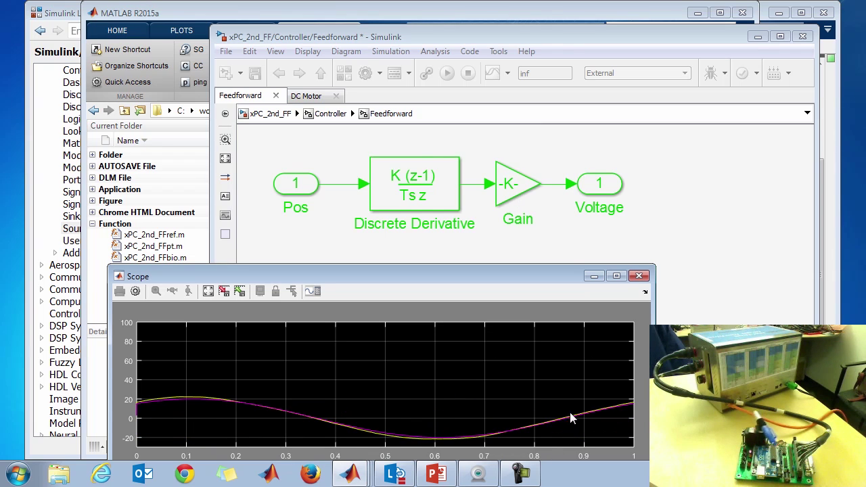
{"action": "left_click", "coordinate": [529, 149]}
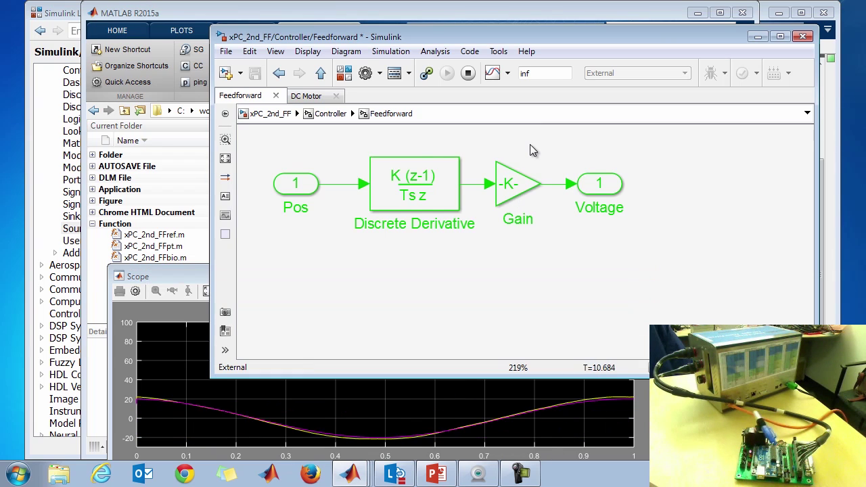
- Set the Gain block in the Feedforward subsystem to 0 while the model runs
{"action": "double_click", "coordinate": [513, 178]}
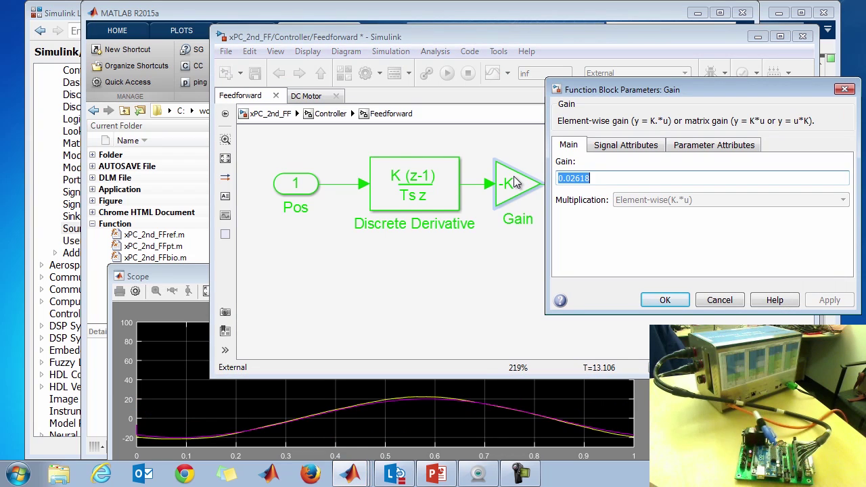
{"action": "type", "text": "0"}
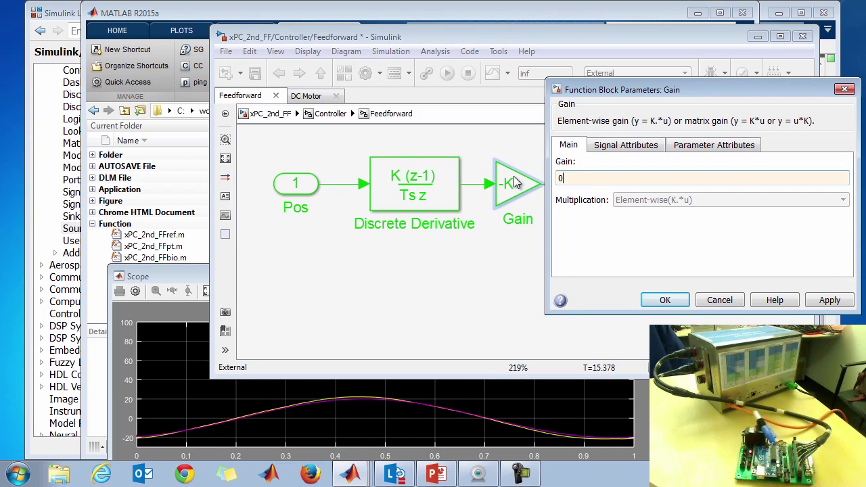
{"action": "key", "text": "Return"}
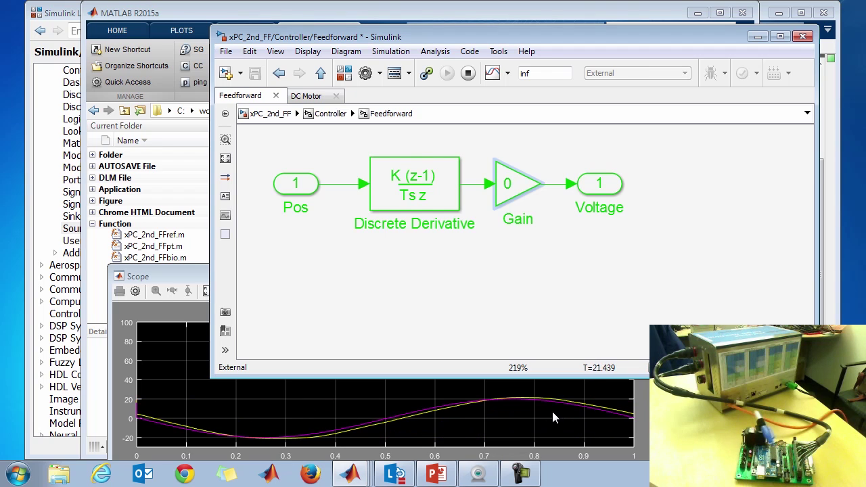
- Raise the Feedforward subsystem's Gain block value to .07 while the model runs
{"action": "double_click", "coordinate": [511, 180]}
{"action": "type", "text": "."}
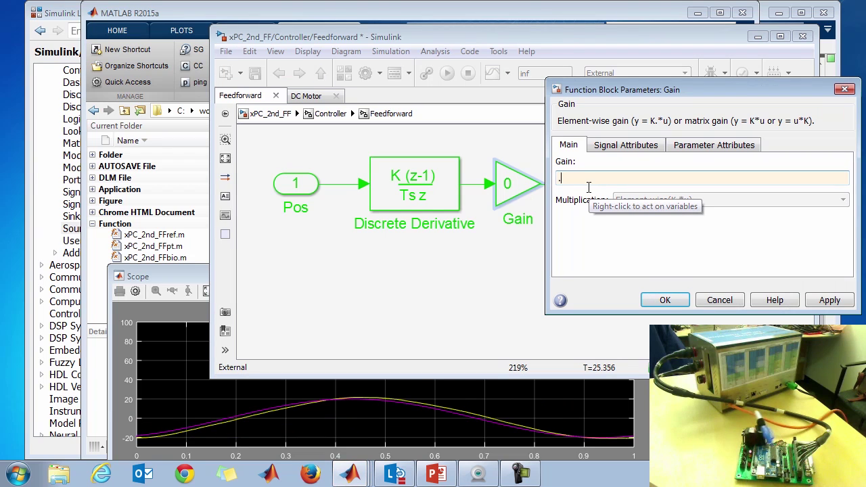
{"action": "type", "text": "0"}
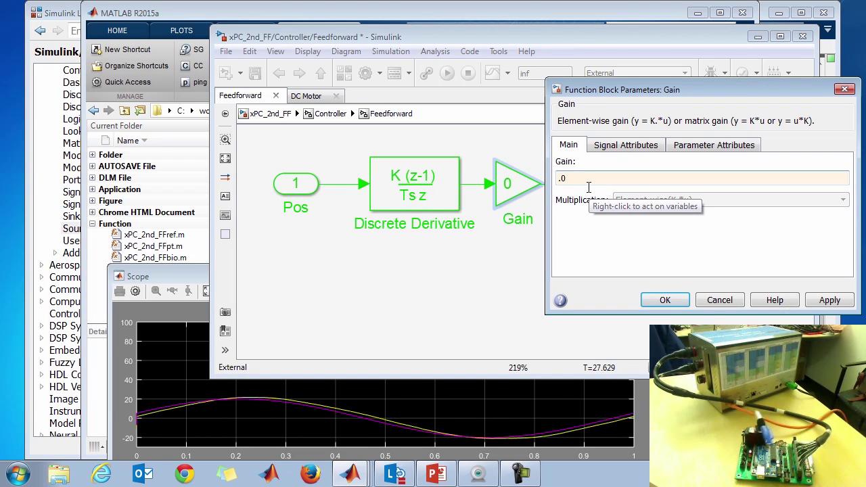
{"action": "type", "text": "7"}
{"action": "key", "text": "Return"}
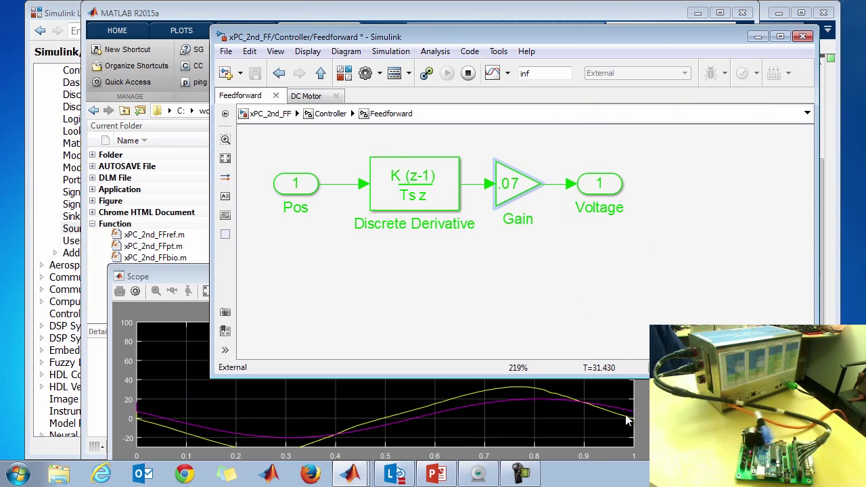
- Set the Feedforward subsystem's Gain block to .06
{"action": "double_click", "coordinate": [514, 181]}
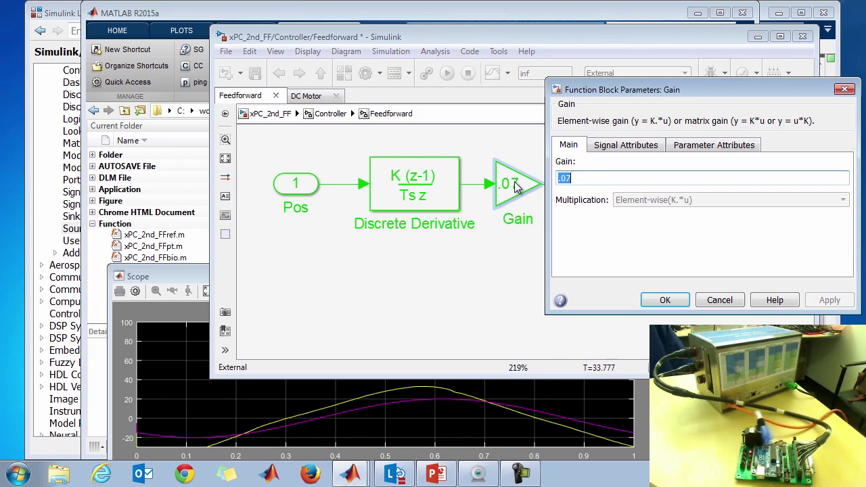
{"action": "key", "text": "End"}
{"action": "key", "text": "BackSpace"}
{"action": "type", "text": "6"}
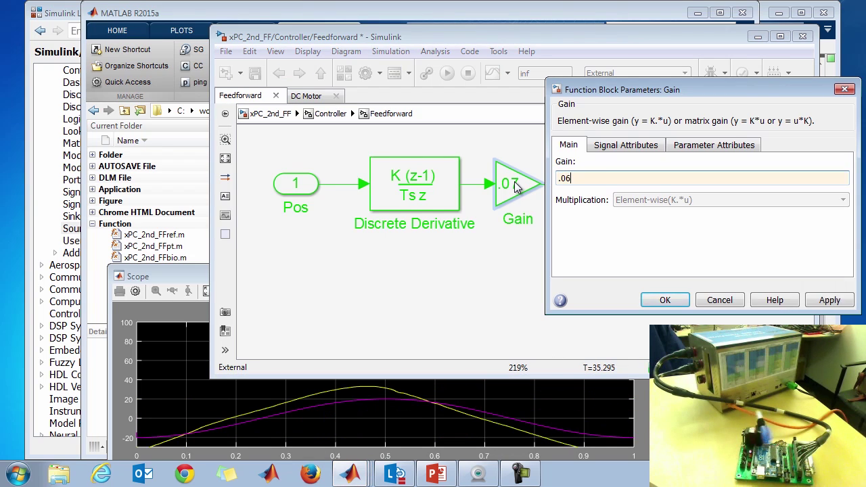
{"action": "key", "text": "Return"}
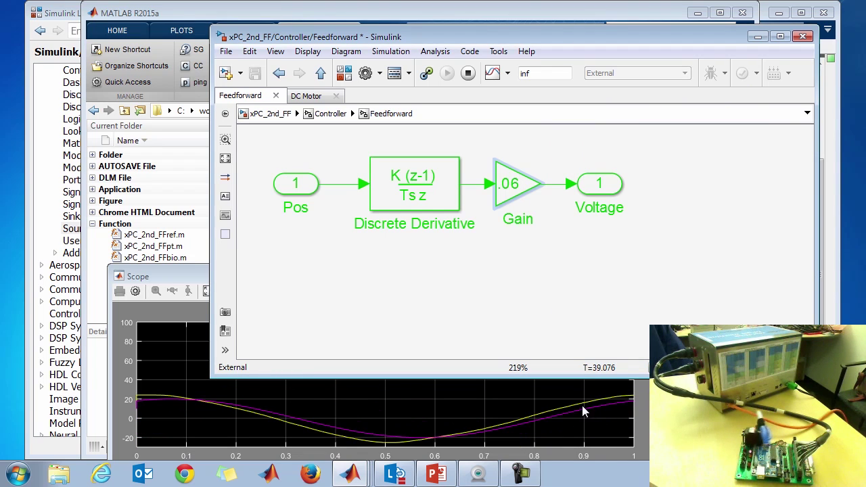
- Stop the real-time run and return to the top level of xPC_2nd_FF
{"action": "left_click", "coordinate": [468, 73]}
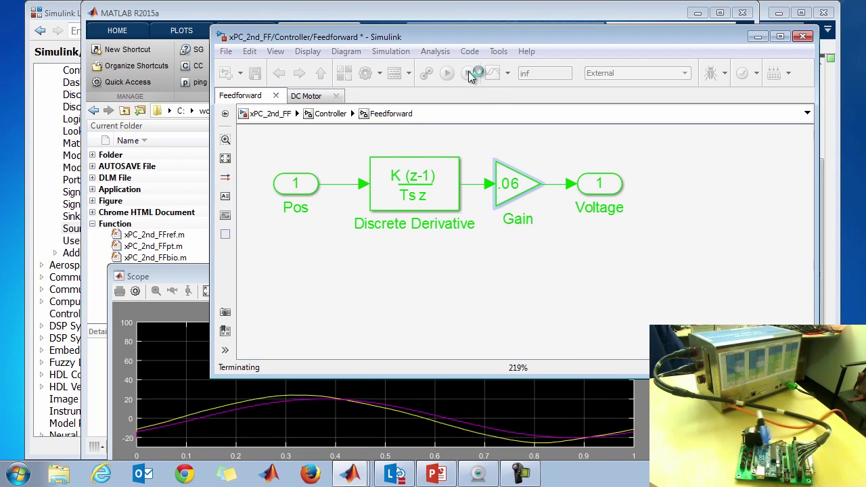
{"action": "left_click", "coordinate": [256, 115]}
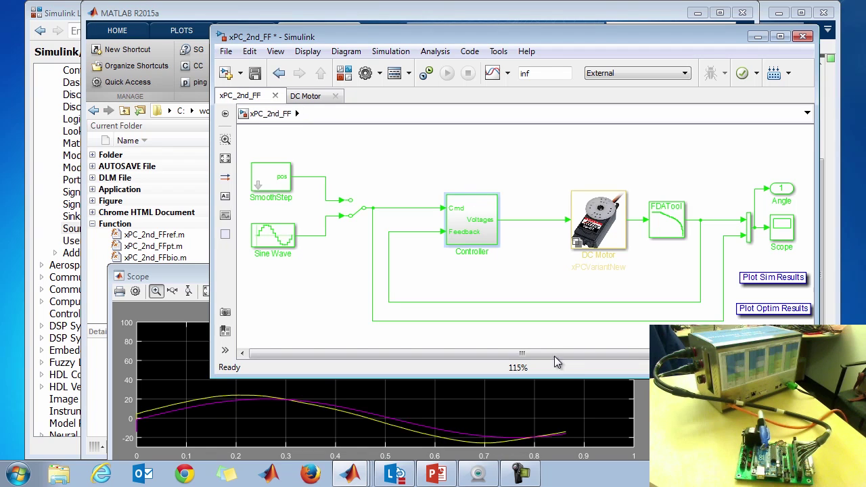
- Bring up the ParamSweep_Online_Sam_2014.m script and examine its sweep loop, from the feedforward gain setting to the plotting code
{"action": "left_click", "coordinate": [357, 477]}
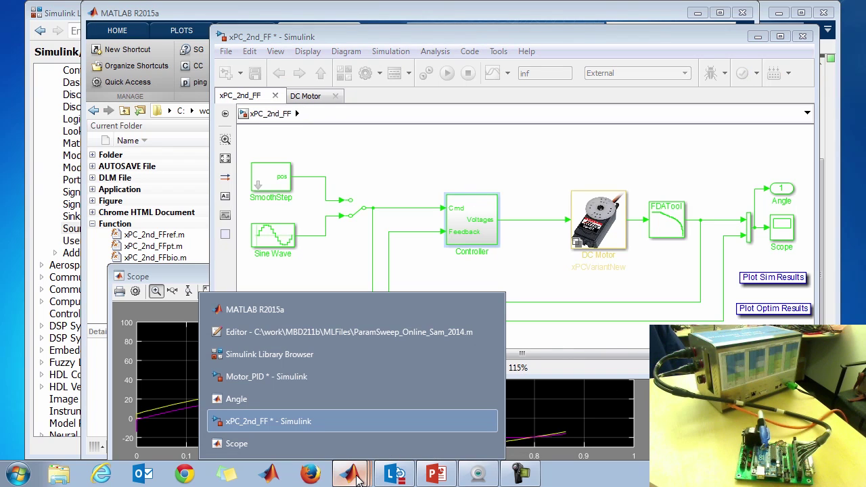
{"action": "left_click", "coordinate": [349, 331]}
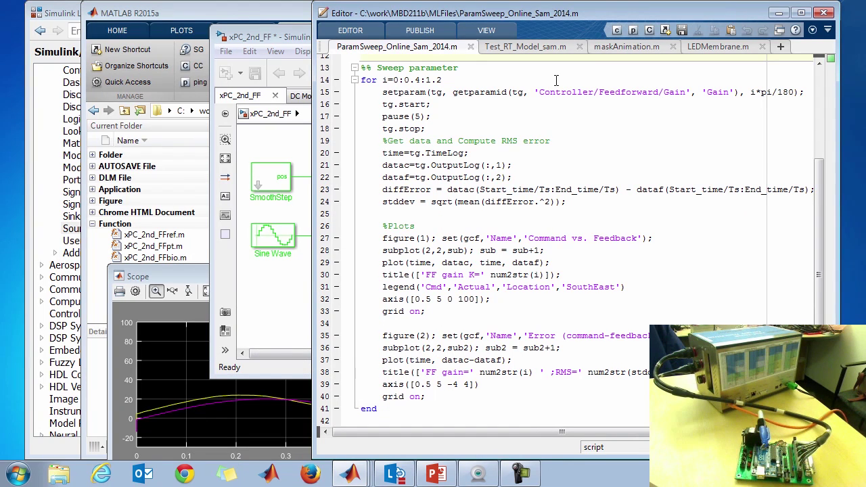
{"action": "left_click_drag", "start_coordinate": [383, 80], "coordinate": [441, 80]}
{"action": "left_click", "coordinate": [407, 80]}
{"action": "double_click", "coordinate": [384, 93]}
{"action": "left_click_drag", "start_coordinate": [601, 93], "coordinate": [726, 93]}
{"action": "left_click_drag", "start_coordinate": [404, 105], "coordinate": [410, 128]}
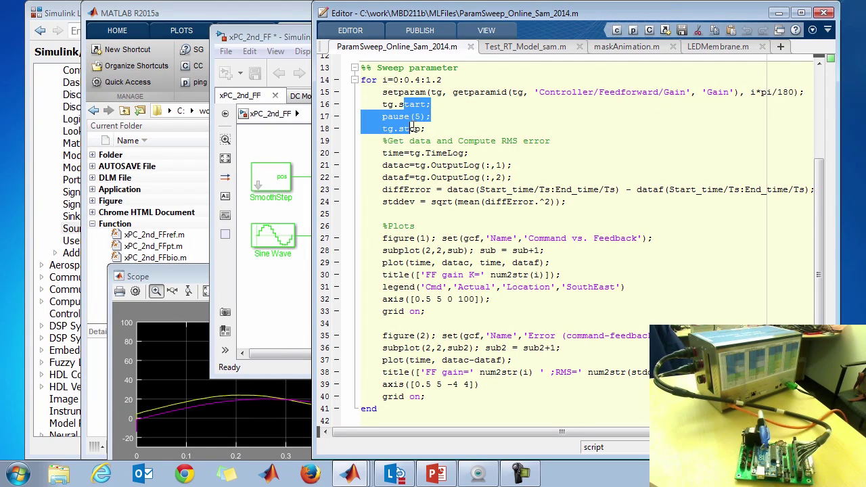
{"action": "left_click_drag", "start_coordinate": [421, 153], "coordinate": [426, 400]}
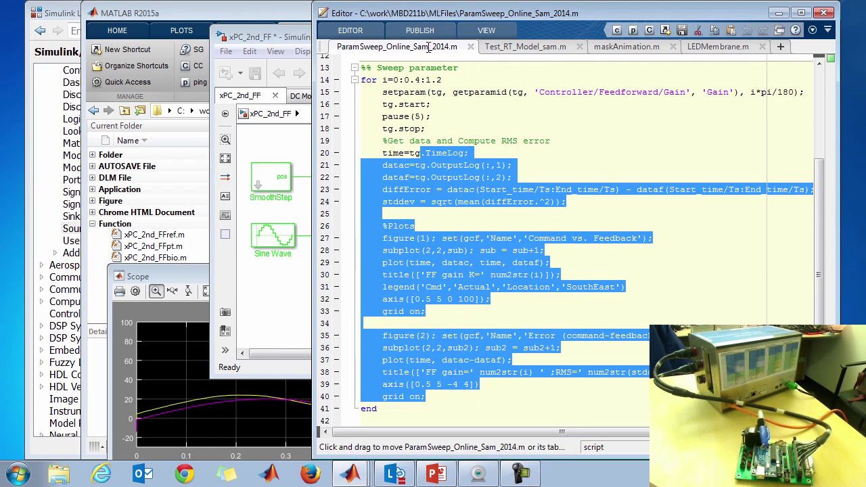
{"action": "left_click", "coordinate": [442, 123]}
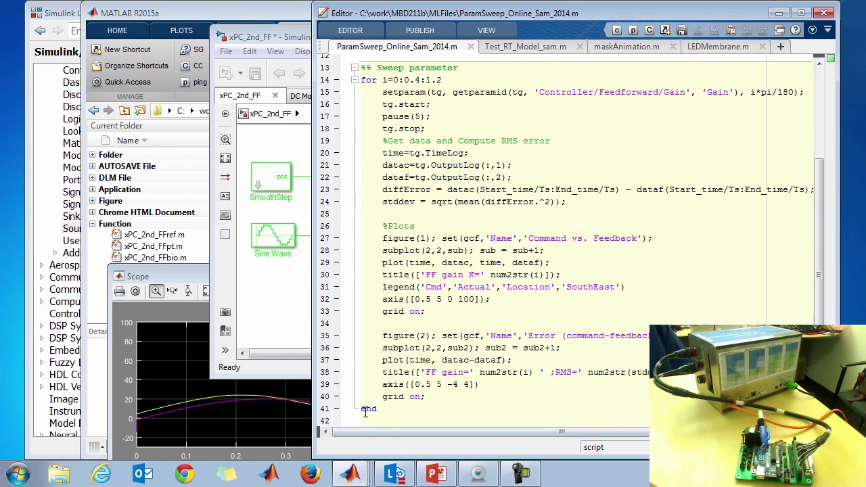
- Run the ParamSweep_Online_Sam_2014.m script and arrange the Command vs. Feedback and Error figures side by side
{"action": "left_click", "coordinate": [351, 31]}
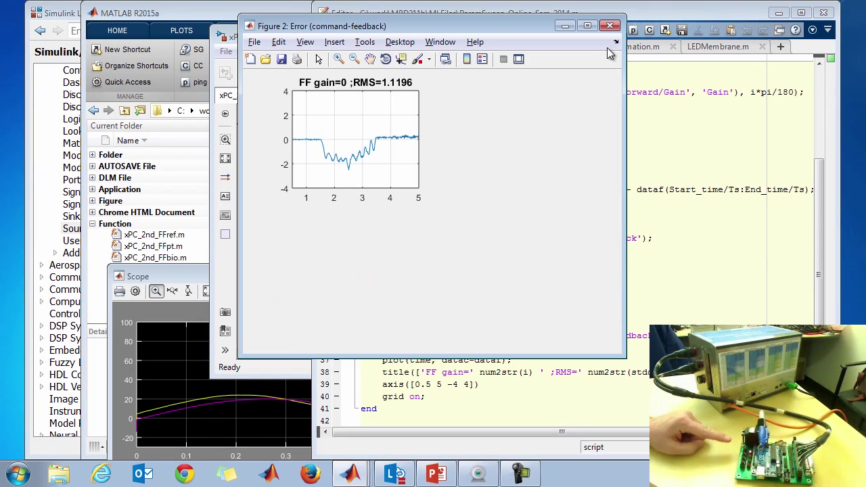
{"action": "left_click_drag", "start_coordinate": [510, 24], "coordinate": [748, 28]}
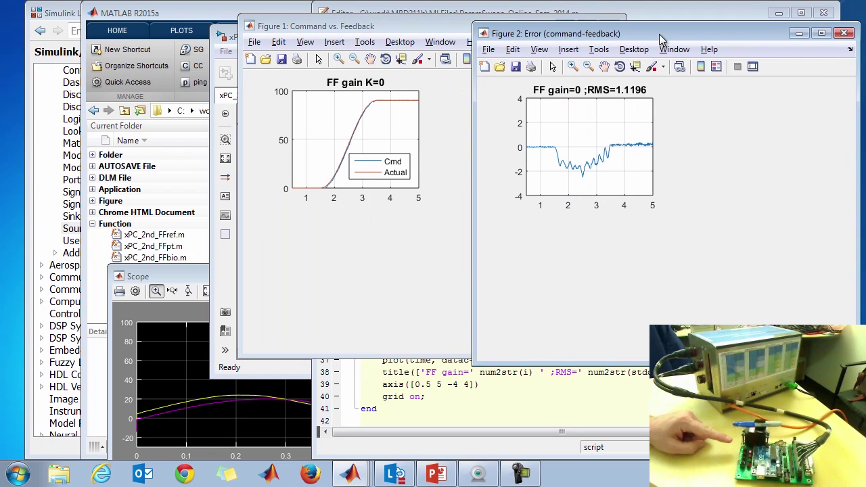
{"action": "left_click", "coordinate": [431, 29]}
{"action": "left_click_drag", "start_coordinate": [432, 30], "coordinate": [282, 31]}
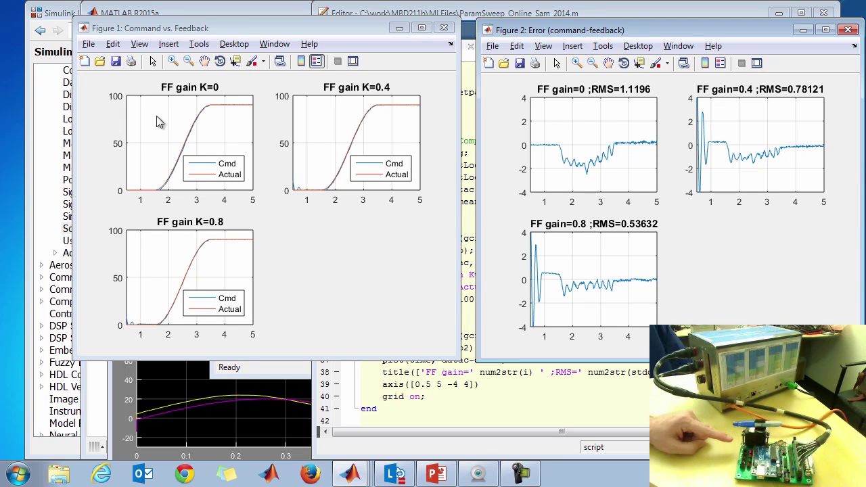
- Zoom in on the command and actual curves in the FF gain K=0 plot of Figure 1
{"action": "left_click", "coordinate": [174, 61]}
{"action": "left_click_drag", "start_coordinate": [180, 140], "coordinate": [189, 146]}
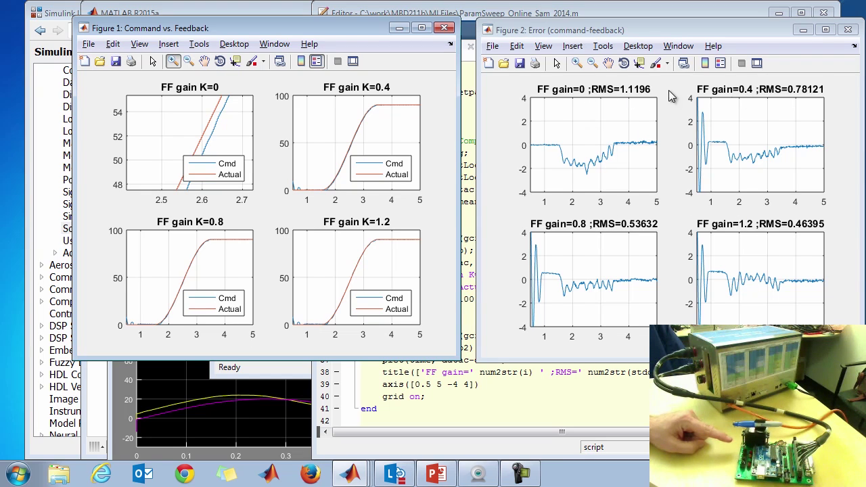
- Examine the script lines that read the logged outputs and compute diffError and the RMS value stddev
{"action": "left_click", "coordinate": [513, 397]}
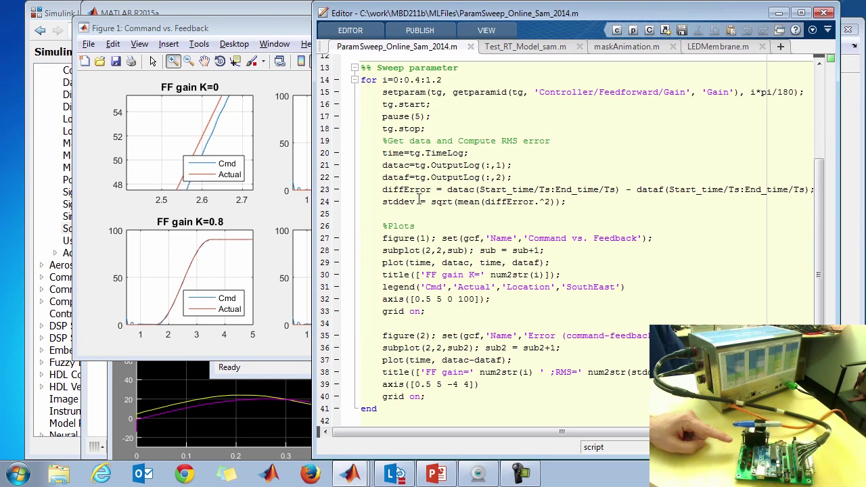
{"action": "left_click_drag", "start_coordinate": [379, 165], "coordinate": [426, 177]}
{"action": "key", "text": "Down"}
{"action": "key", "text": "Home"}
{"action": "key", "text": "shift+Right"}
{"action": "key", "text": "shift+Right"}
{"action": "key", "text": "shift+Right"}
{"action": "key", "text": "shift+Right"}
{"action": "key", "text": "shift+Right"}
{"action": "key", "text": "shift+Right"}
{"action": "key", "text": "shift+Right"}
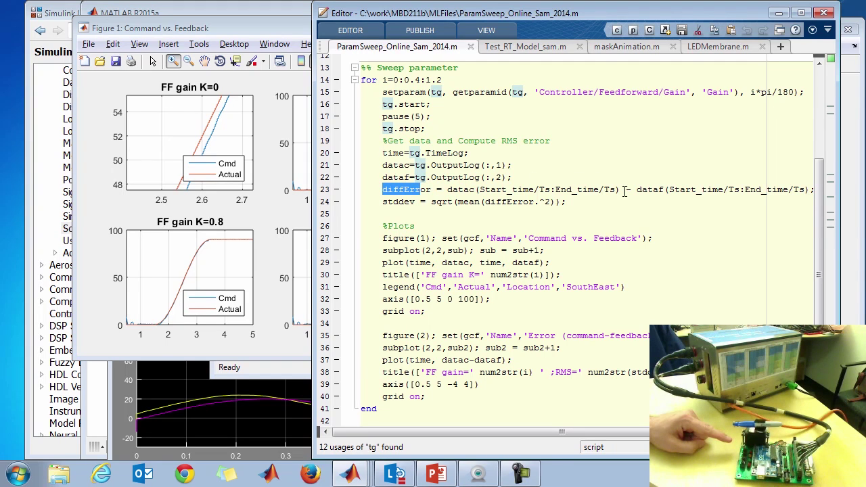
{"action": "key", "text": "shift+Right"}
{"action": "key", "text": "shift+Right"}
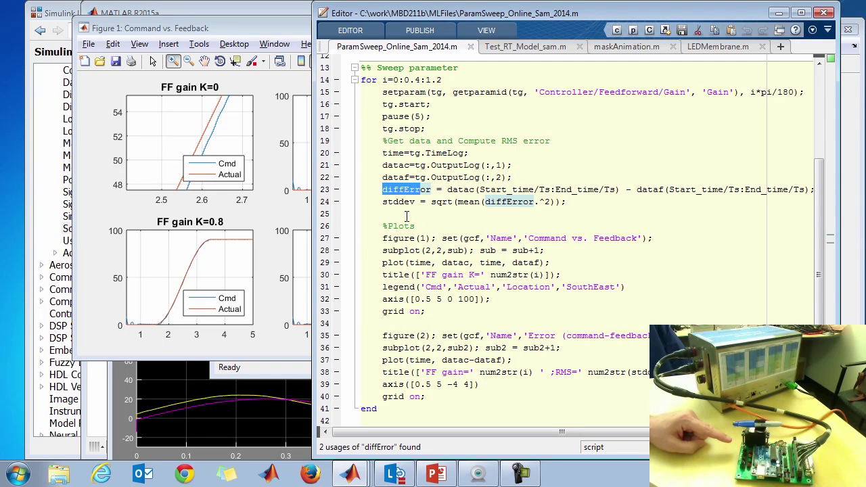
{"action": "left_click", "coordinate": [555, 202], "text": "shift"}
{"action": "left_click", "coordinate": [483, 201]}
{"action": "double_click", "coordinate": [474, 202]}
{"action": "double_click", "coordinate": [430, 202]}
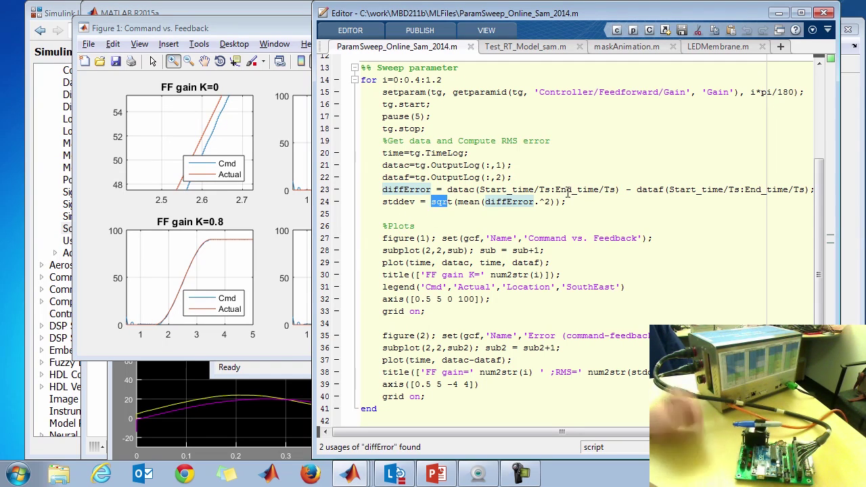
{"action": "key", "text": "Home"}
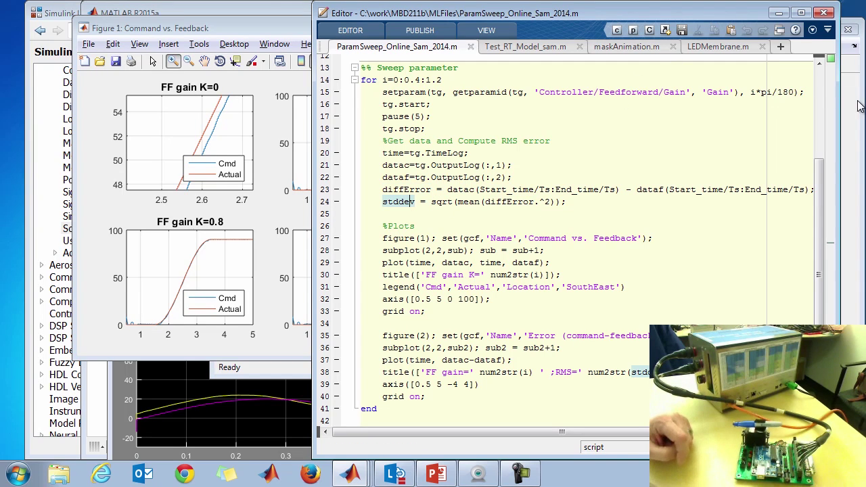
- Compare the feedforward gain plots in the Error and Command vs. Feedback figures, and close both figures
{"action": "key", "text": "alt+Tab"}
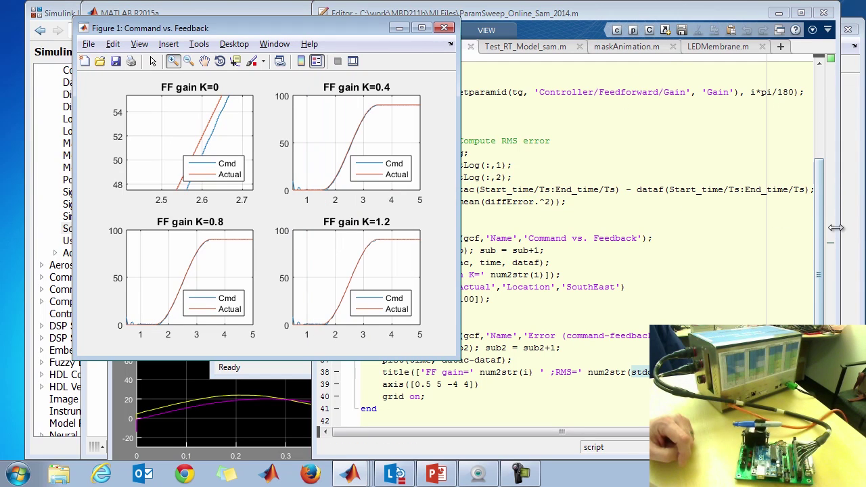
{"action": "left_click", "coordinate": [847, 232]}
{"action": "key", "text": "alt+Tab"}
{"action": "key", "text": "Tab"}
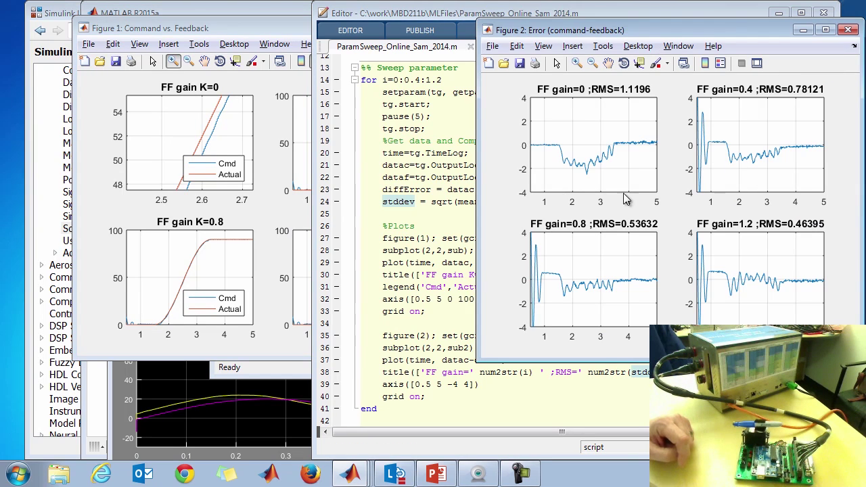
{"action": "left_click", "coordinate": [226, 24]}
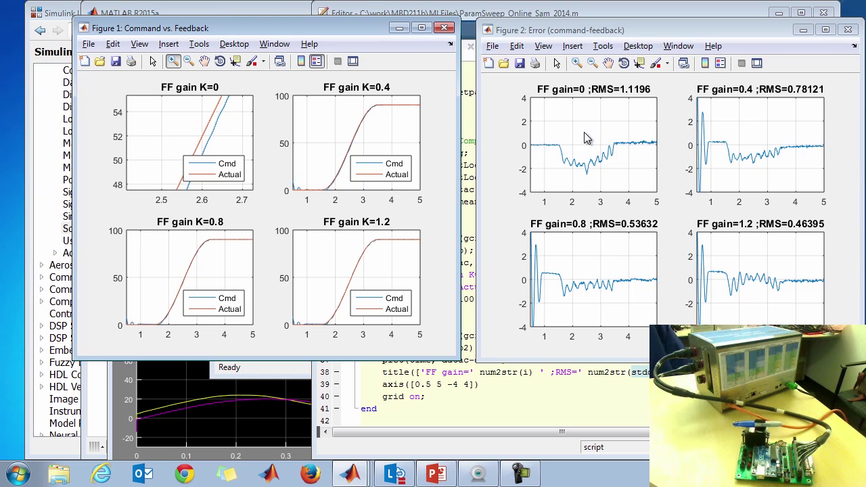
{"action": "left_click", "coordinate": [445, 27]}
{"action": "left_click", "coordinate": [848, 29]}
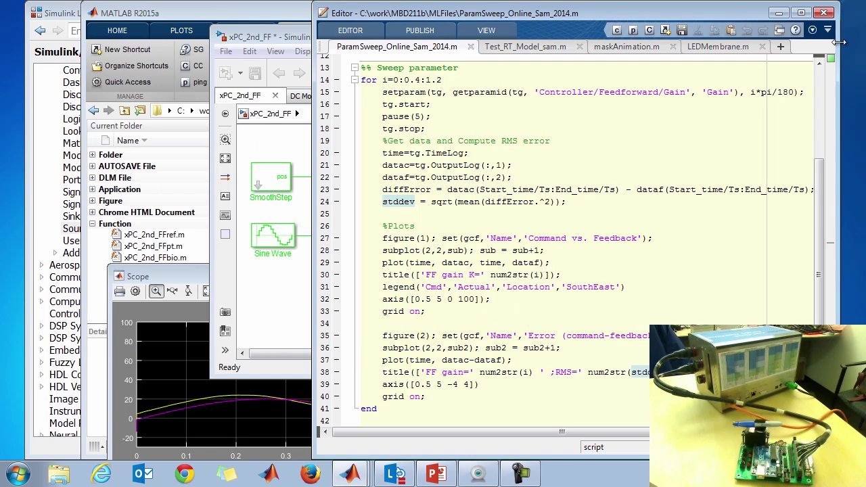
- Switch to the main MATLAB window and load optim_ffgain.mat from the command line
{"action": "left_click", "coordinate": [175, 7]}
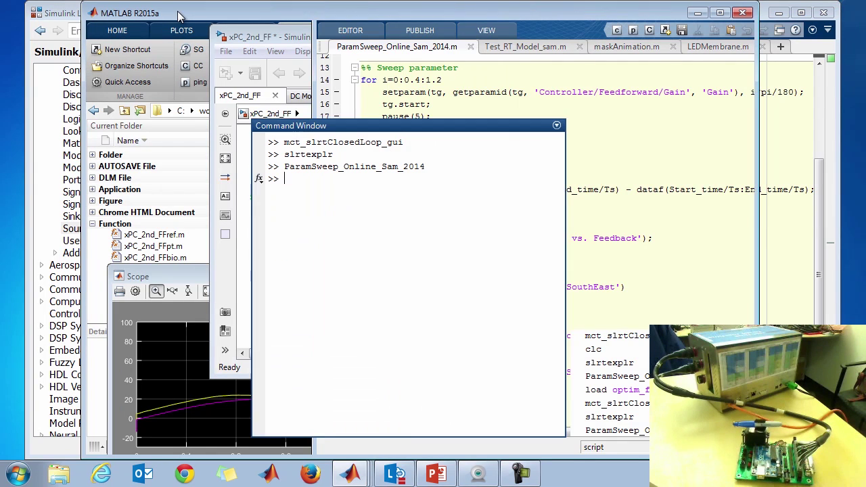
{"action": "type", "text": "load optim_ffgain.mat"}
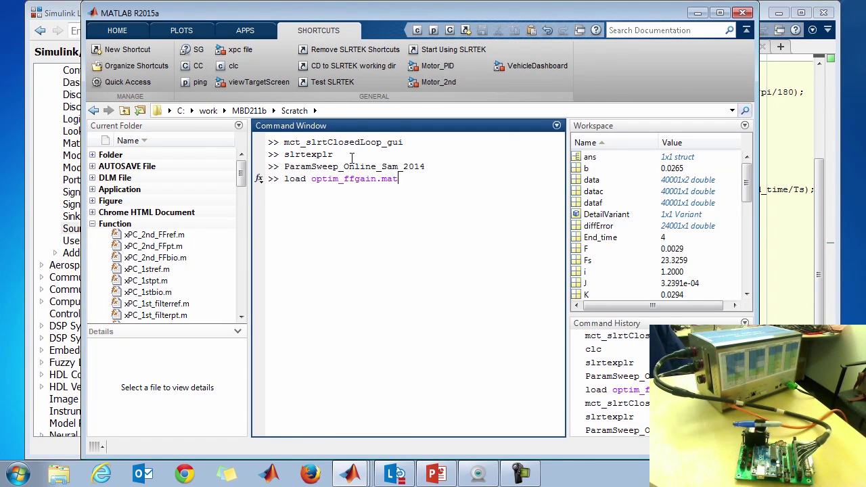
{"action": "key", "text": "Return"}
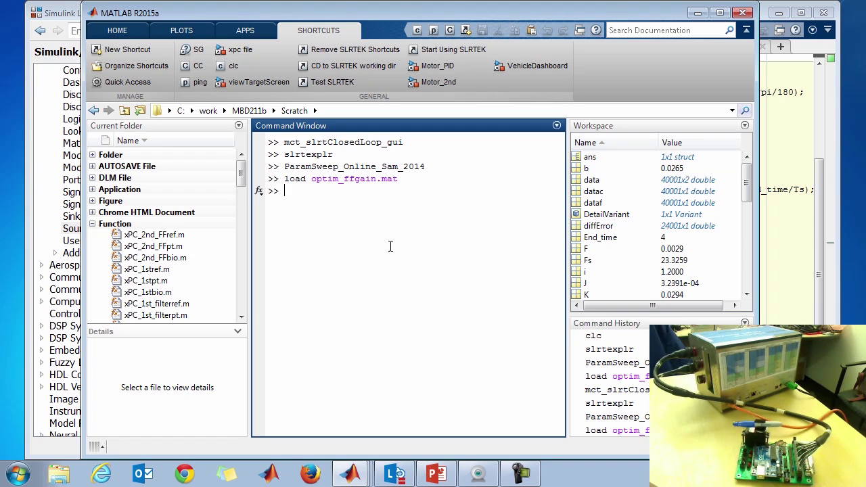
- Open the Optimization Tool and import the optim_ffgain fminsearch problem from the workspace
{"action": "left_click", "coordinate": [193, 32]}
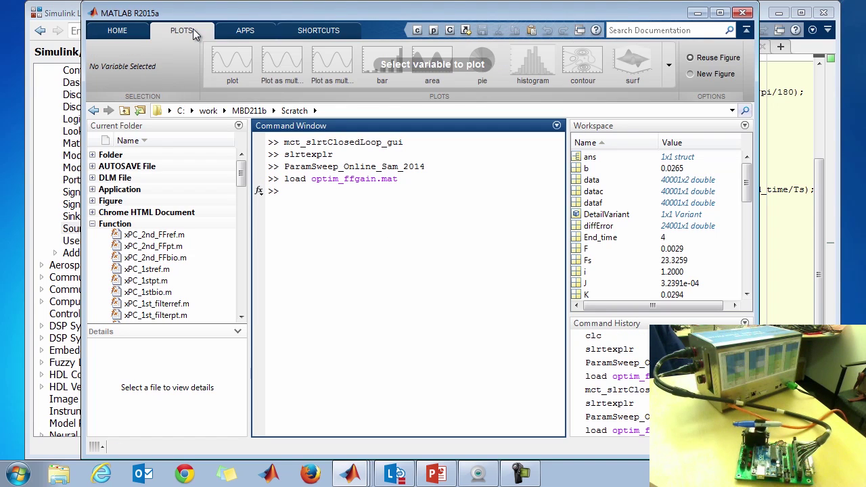
{"action": "left_click", "coordinate": [244, 33]}
{"action": "left_click", "coordinate": [226, 60]}
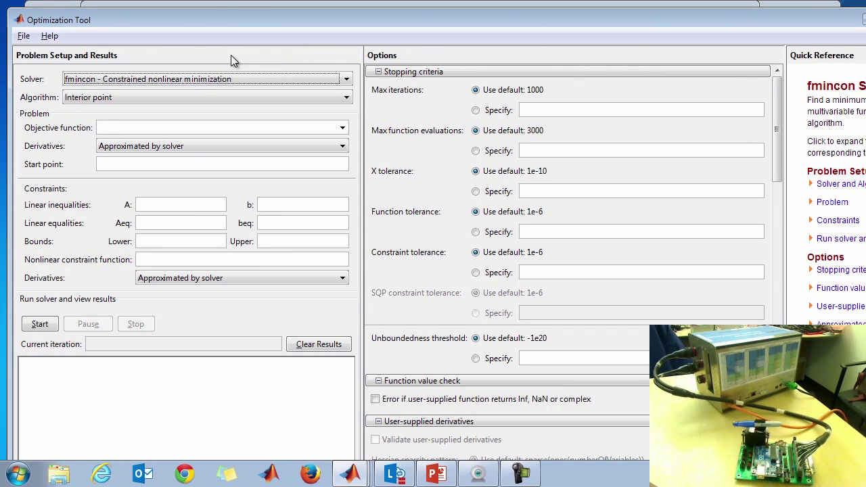
{"action": "left_click_drag", "start_coordinate": [155, 25], "coordinate": [163, 16]}
{"action": "left_click", "coordinate": [28, 30]}
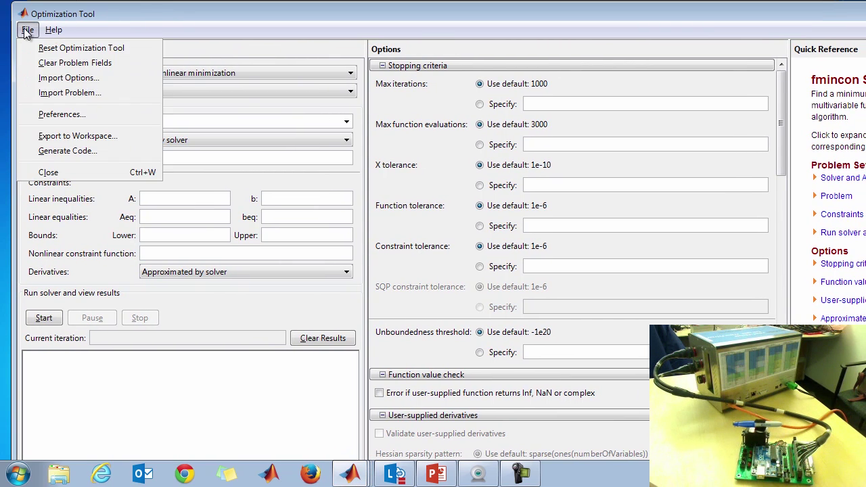
{"action": "left_click", "coordinate": [84, 96]}
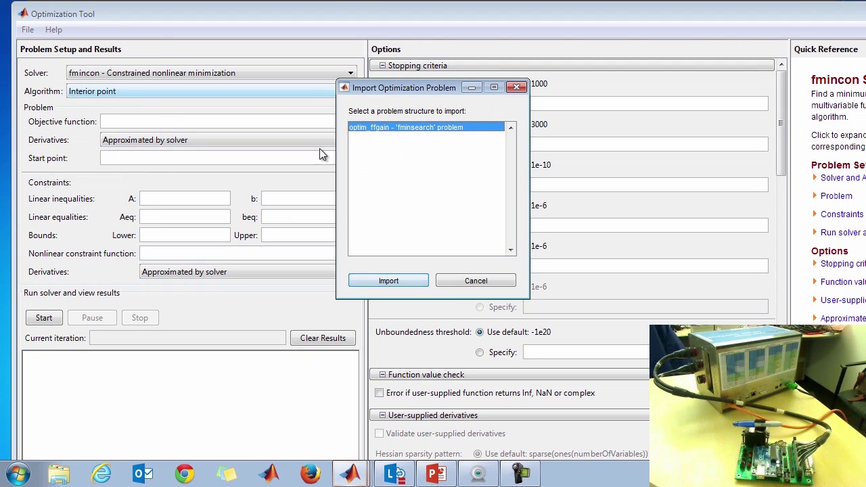
{"action": "left_click", "coordinate": [398, 280]}
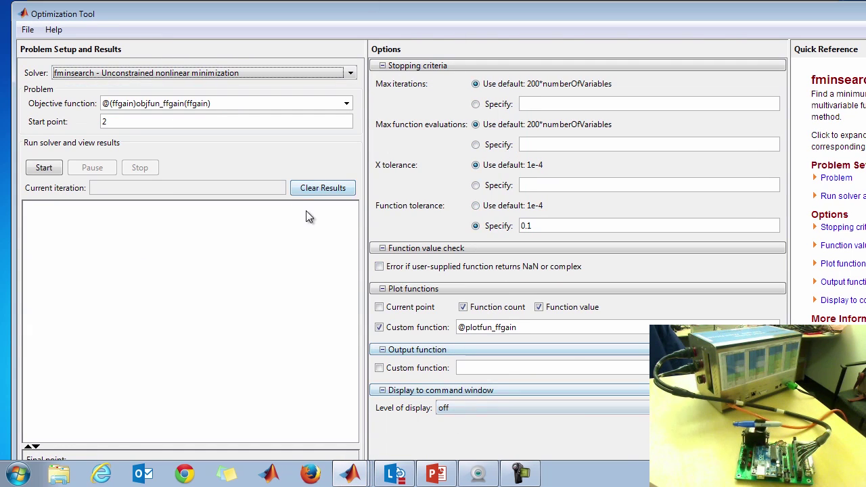
- Run the fminsearch optimization of the feedforward gain from start point 2 and stop it after iteration 10
{"action": "left_click", "coordinate": [45, 169]}
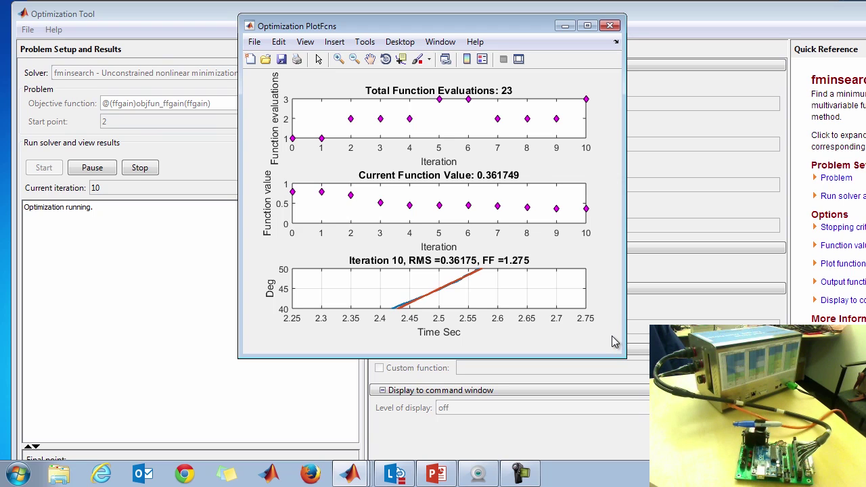
{"action": "left_click", "coordinate": [145, 169]}
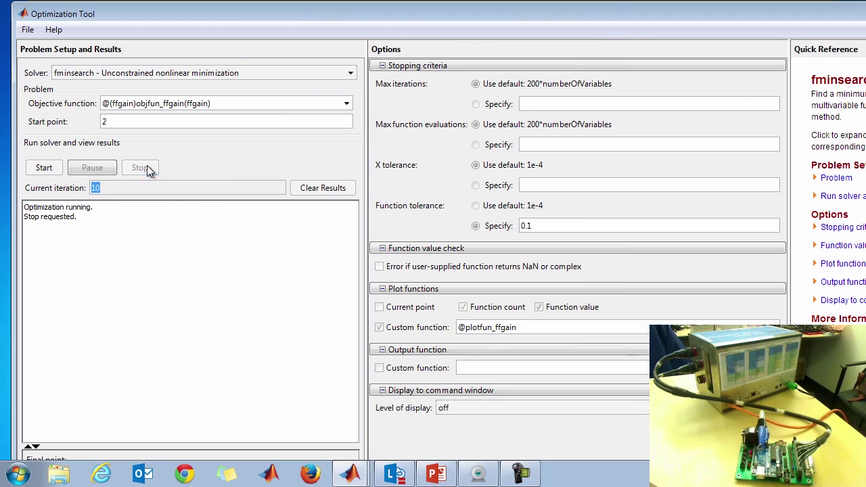
- Switch to the SLRT Slides DCO.pptx presentation in PowerPoint and display slide 20, What Hardware is used with Simulink Real-Time?
{"action": "left_click", "coordinate": [437, 474]}
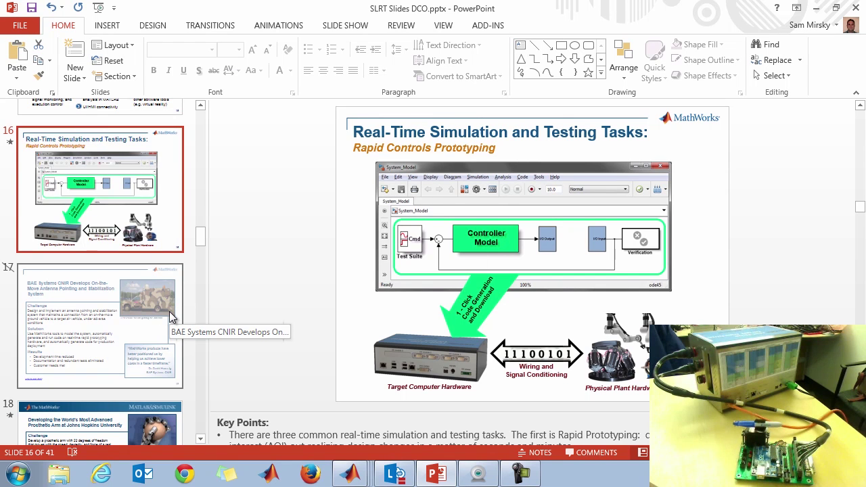
{"action": "scroll", "coordinate": [171, 317], "scroll_direction": "down", "scroll_amount": 5}
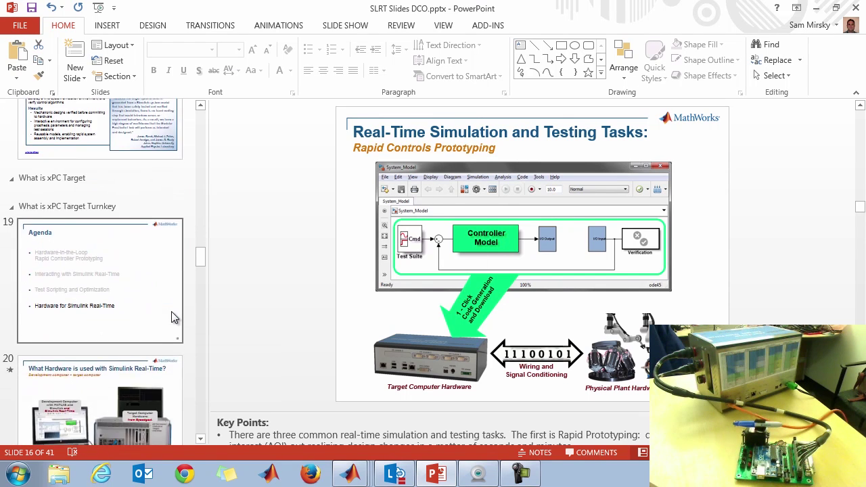
{"action": "scroll", "coordinate": [172, 317], "scroll_direction": "down", "scroll_amount": 3}
{"action": "left_click", "coordinate": [171, 318]}
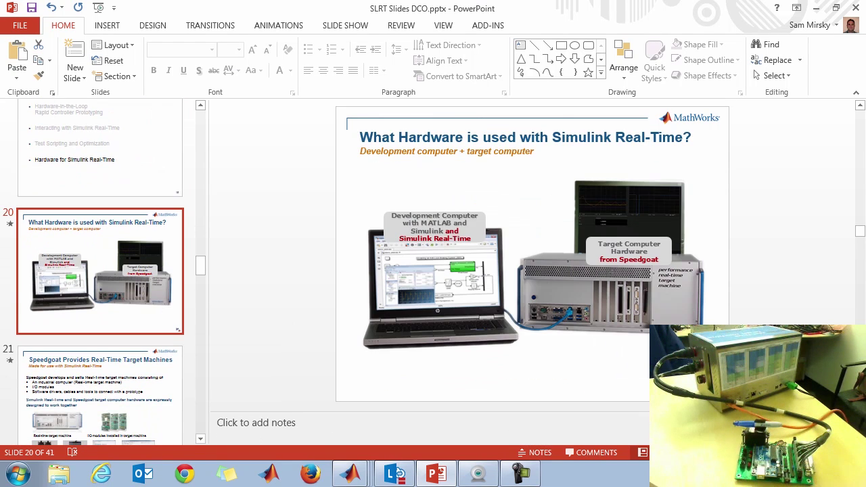